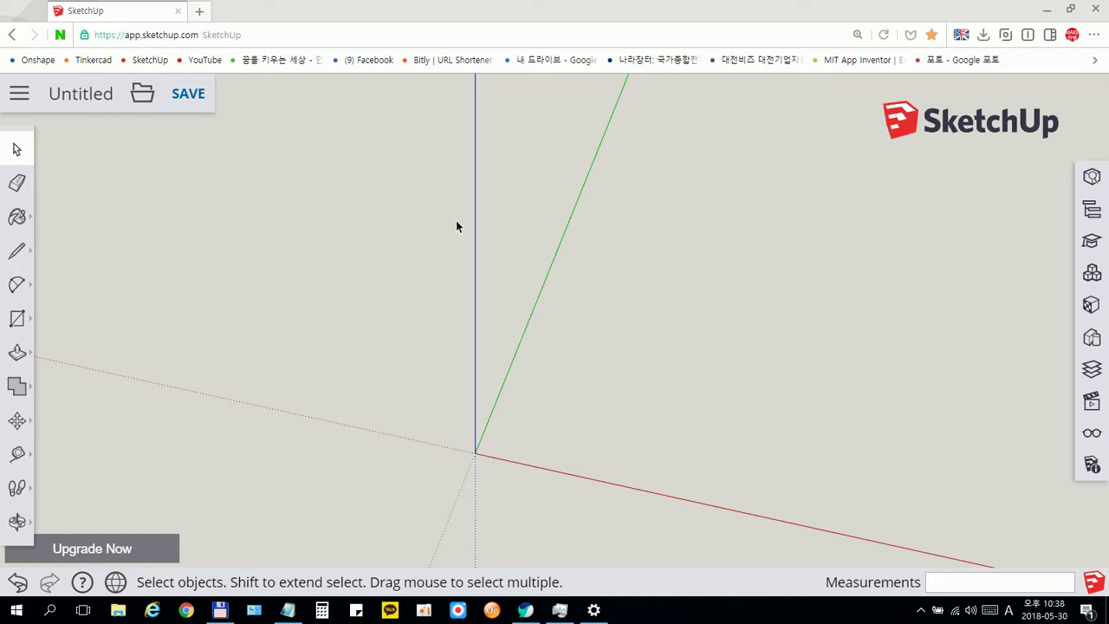
Set the empty model to a Parallel Projection Top view and bring up the file options
click(1091, 401)
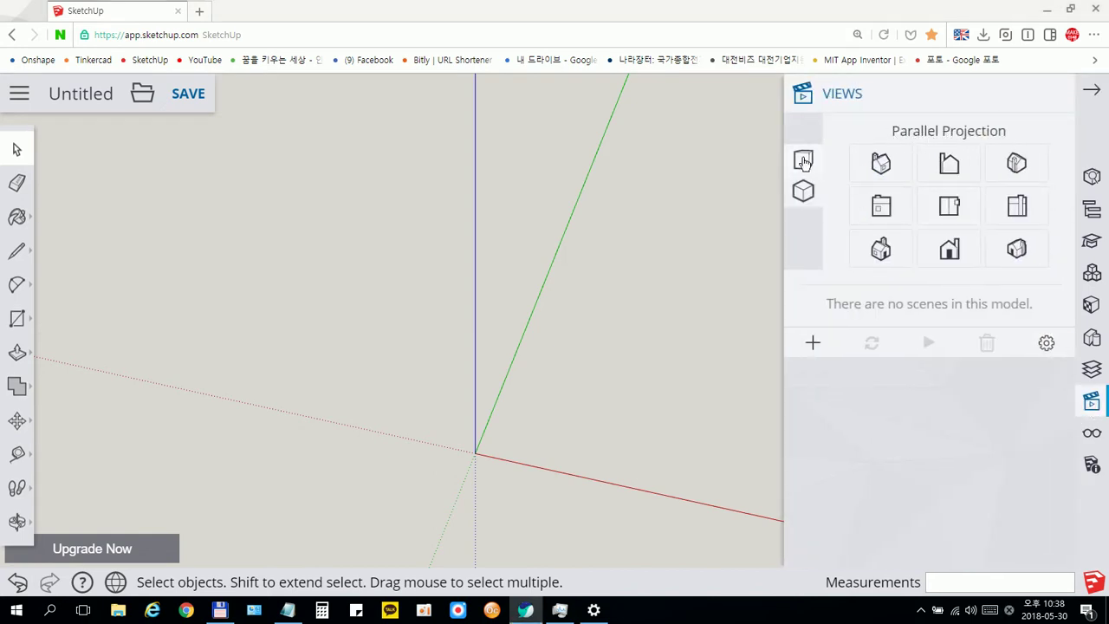
click(804, 190)
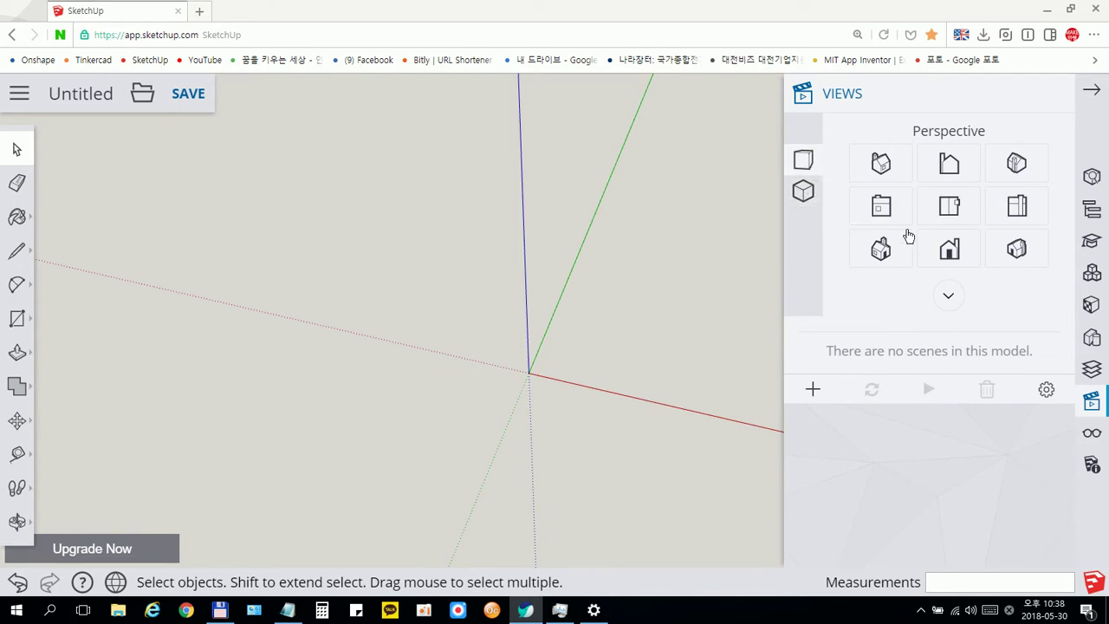
click(812, 194)
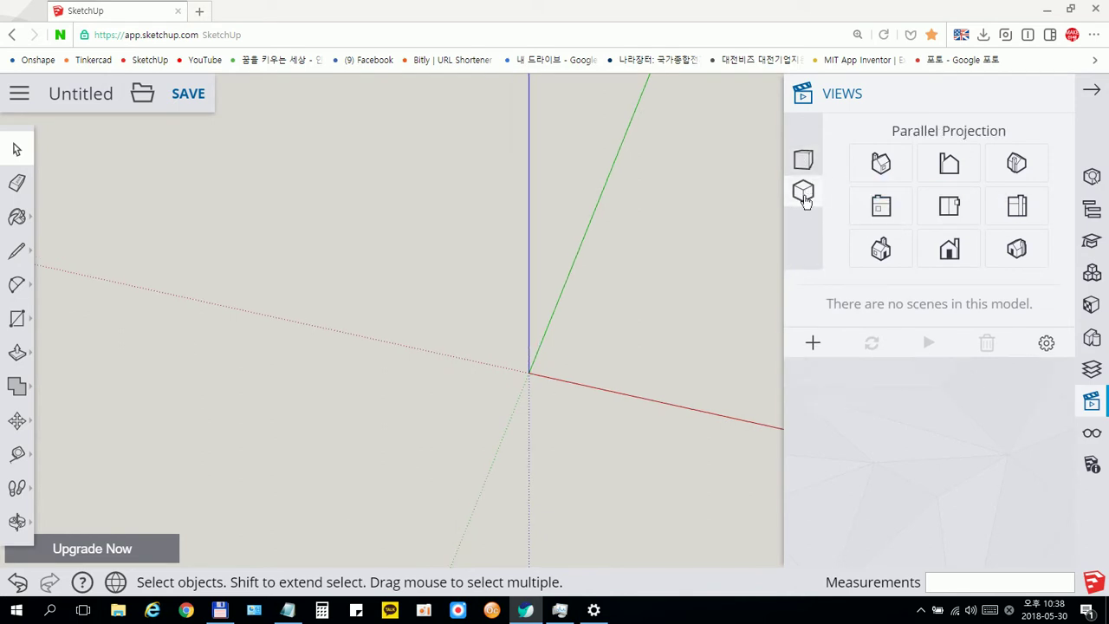
click(948, 205)
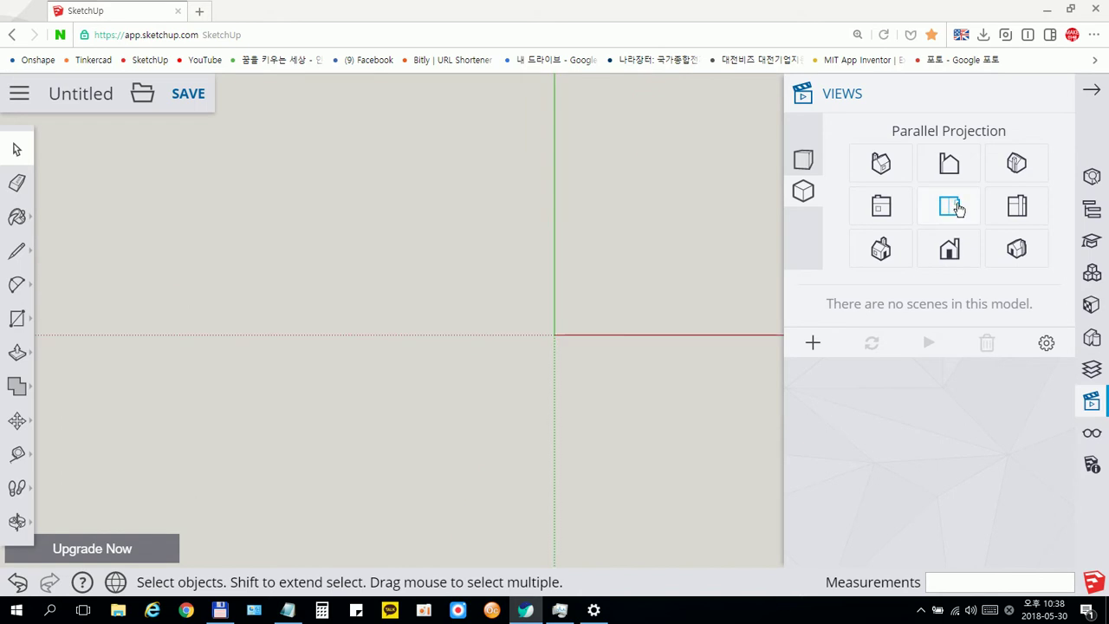
click(1091, 90)
shift+middle_drag(618, 273, 456, 272)
click(143, 95)
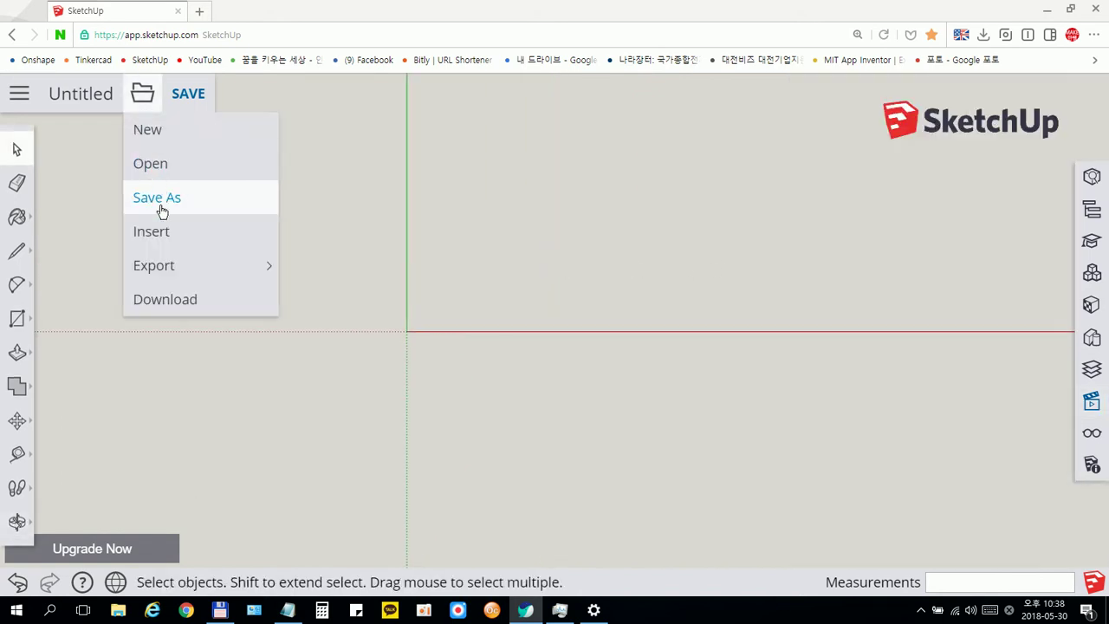
Insert the photo WKSDK-2 (1).jpg of two cat keychains from the computer as an image
click(159, 232)
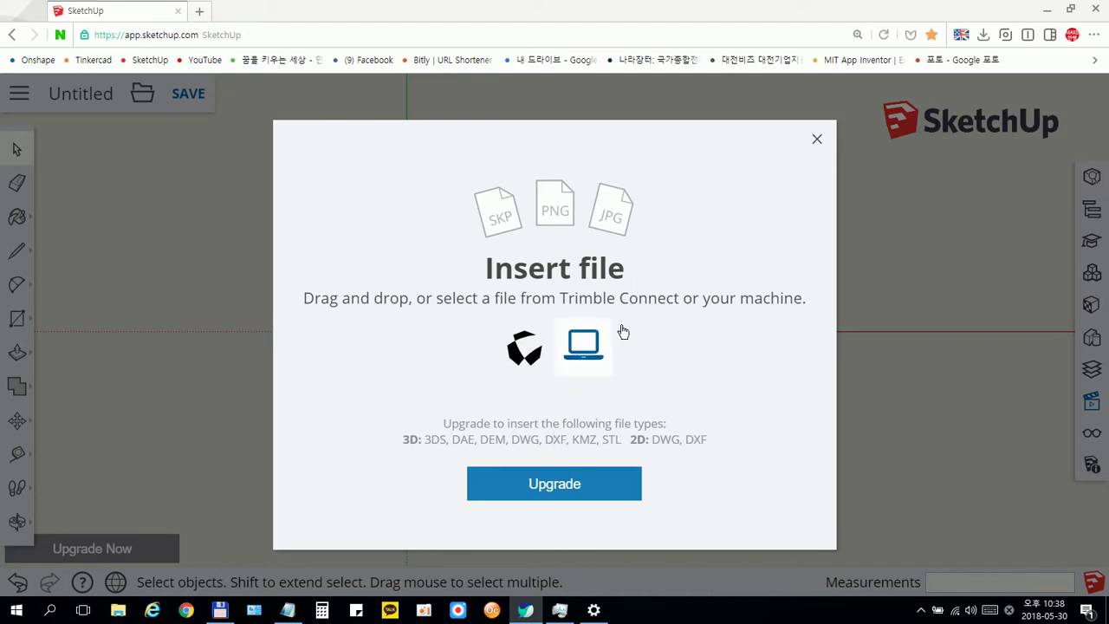
click(597, 345)
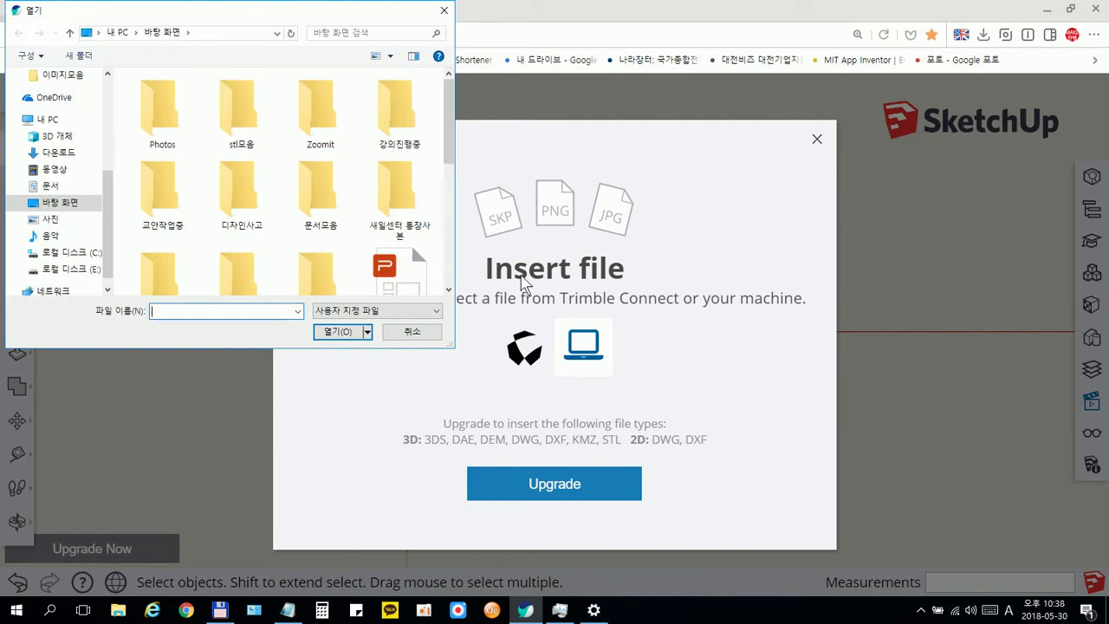
drag(447, 151, 448, 248)
click(241, 251)
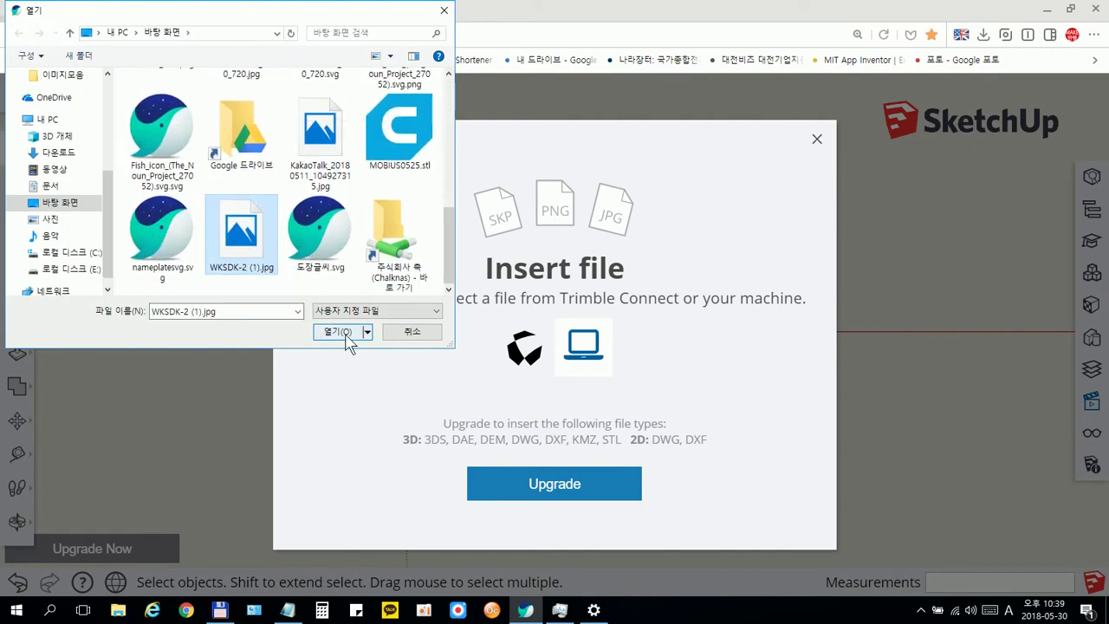
click(347, 335)
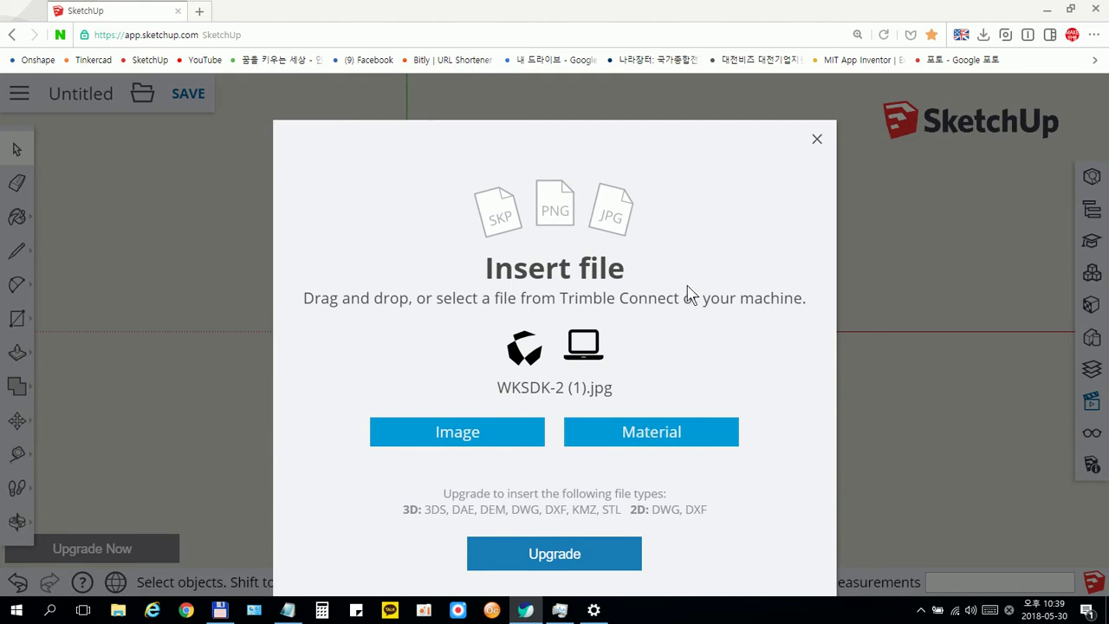
click(484, 436)
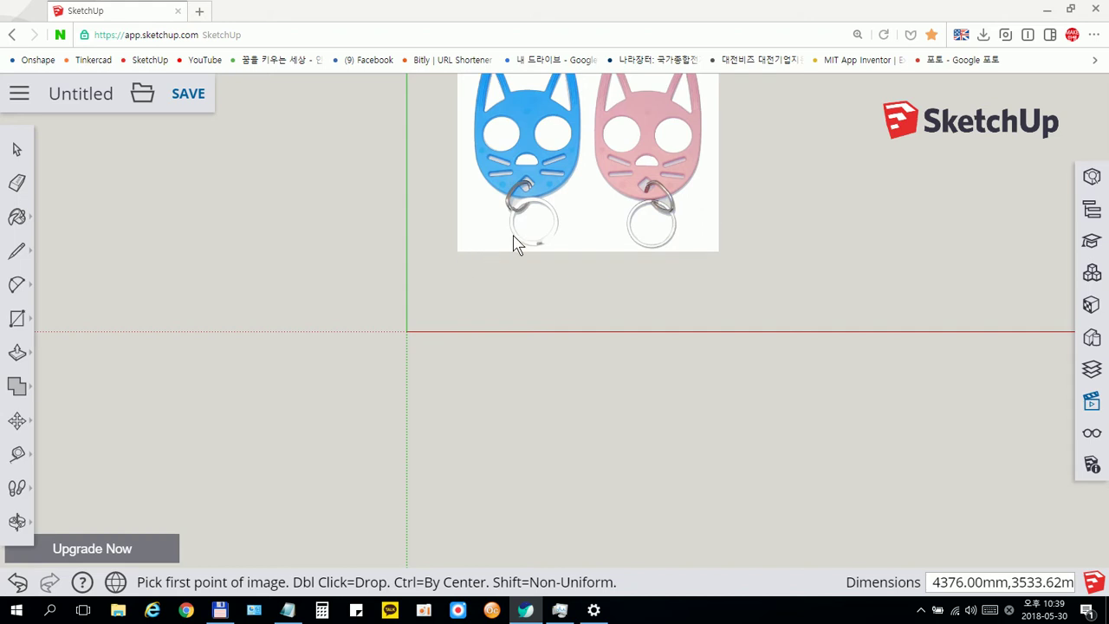
Place the two-cat photo in the model and zoom in on it
click(512, 242)
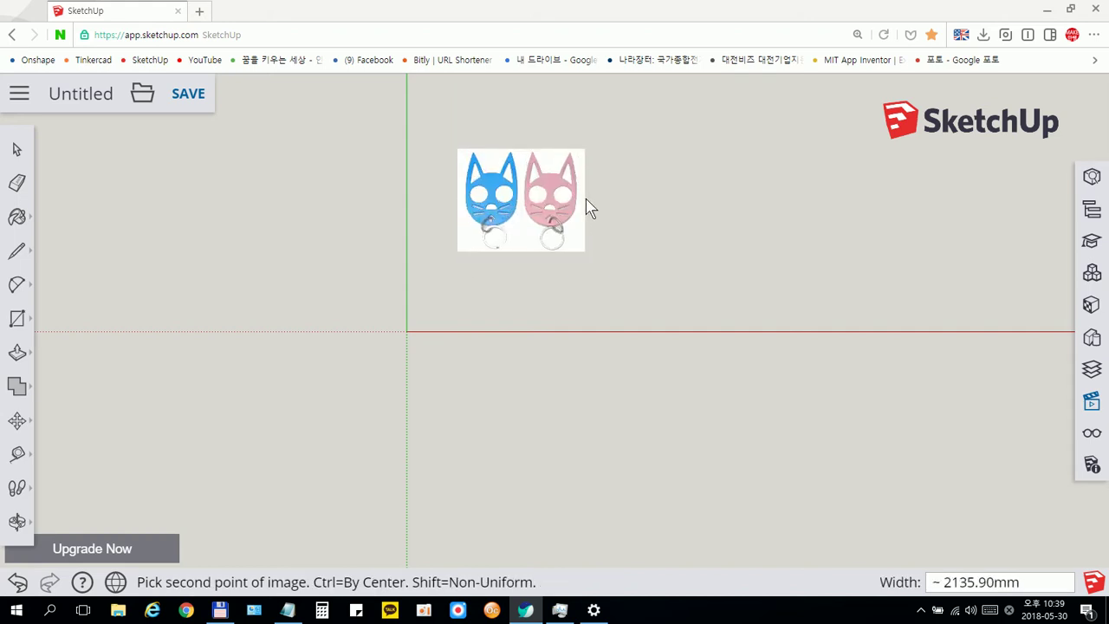
click(585, 199)
scroll(563, 290, up, 2)
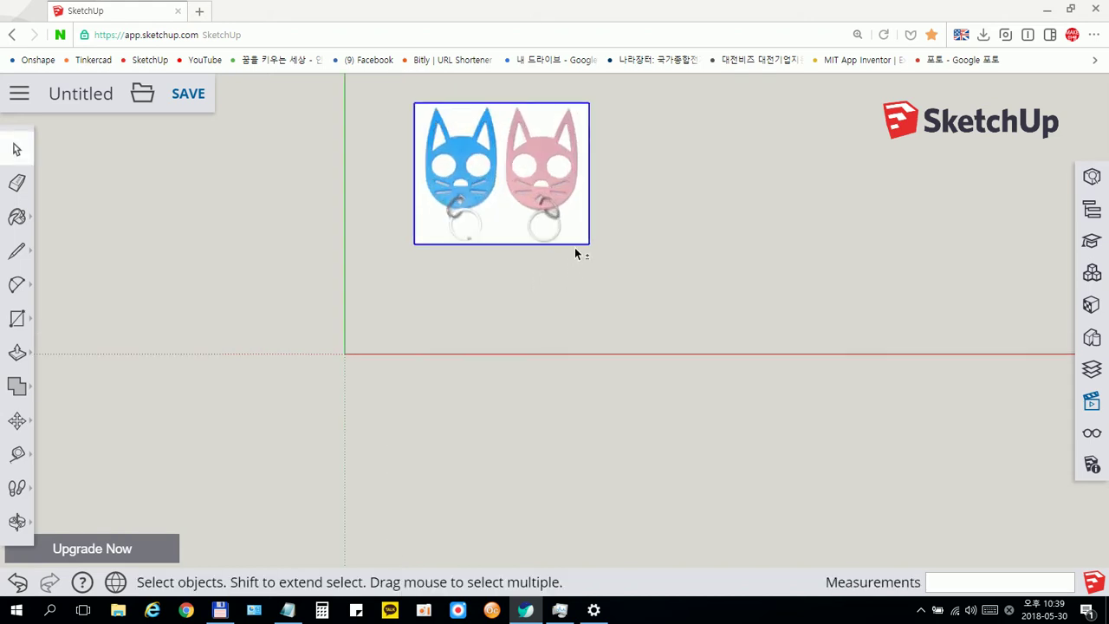
shift+middle_drag(574, 253, 526, 394)
scroll(526, 390, up, 2)
scroll(527, 389, up, 1)
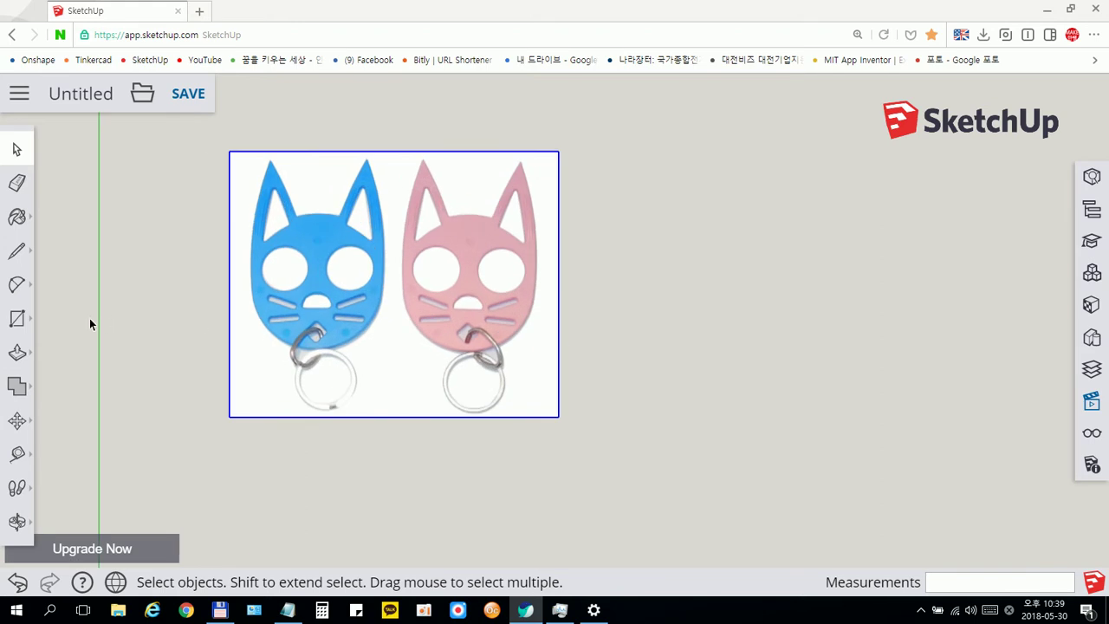
Draw a small test rectangle beside the photo, then delete it
click(17, 318)
click(710, 260)
click(786, 322)
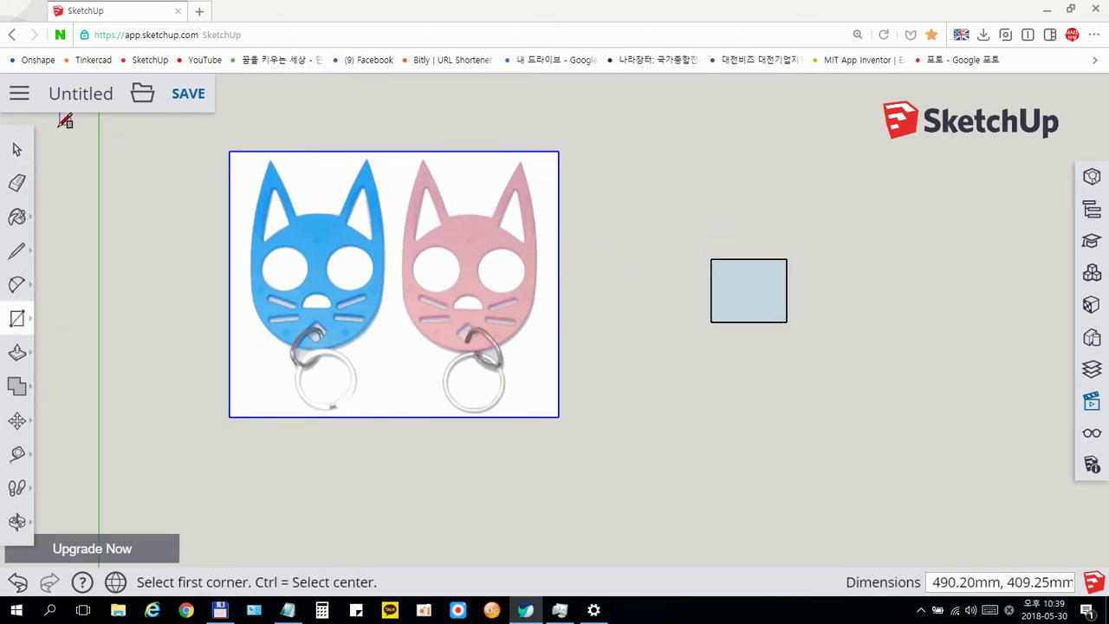
key(space)
click(747, 274)
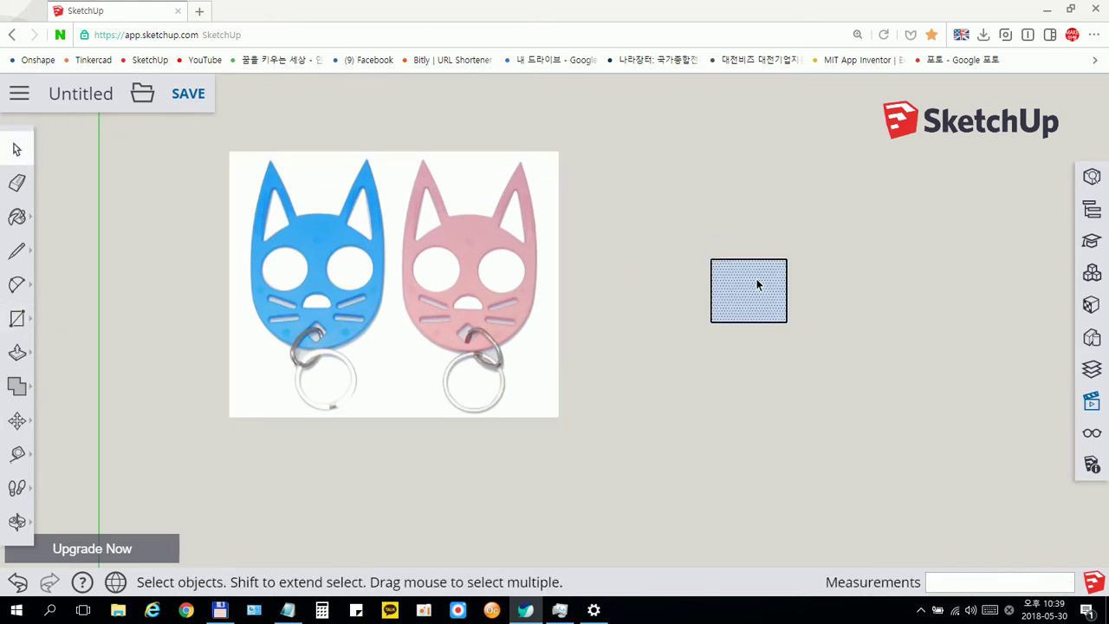
click(531, 227)
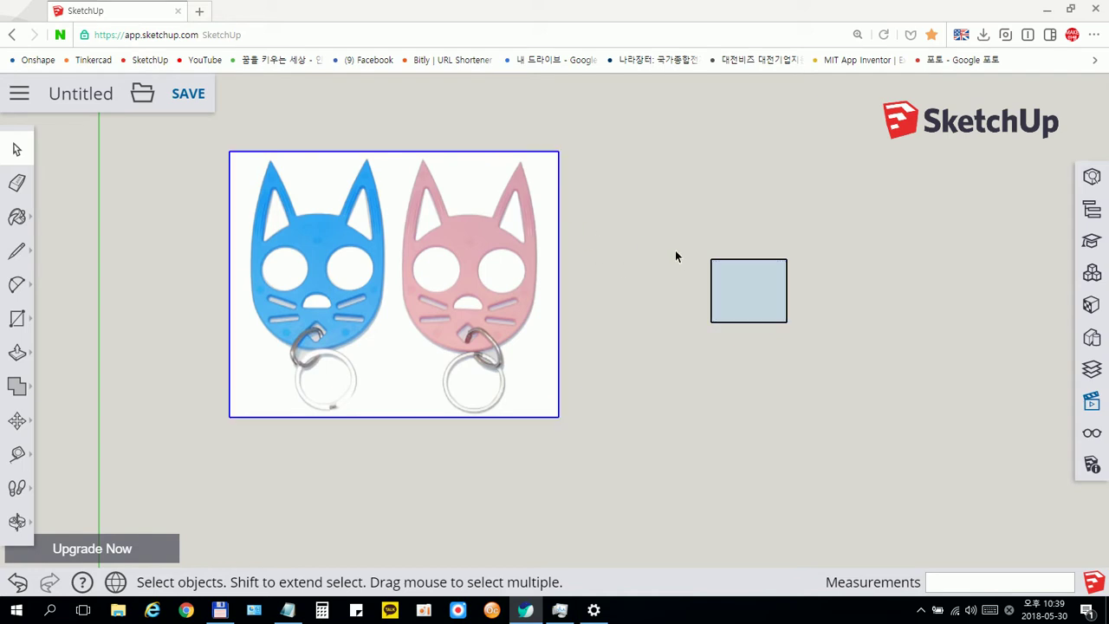
scroll(552, 237, up, 2)
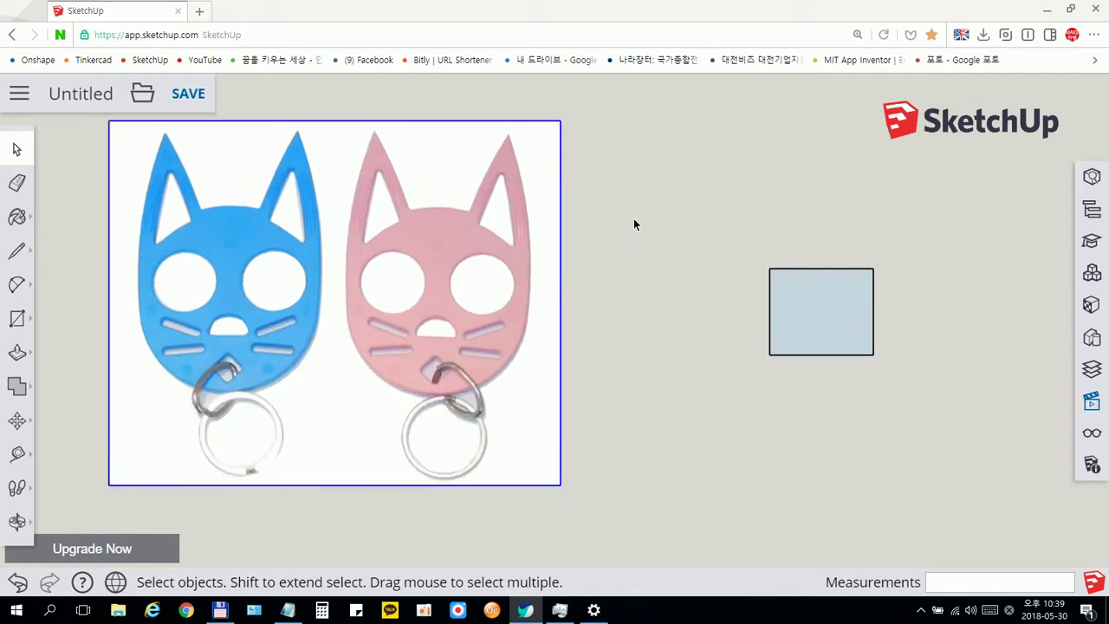
drag(687, 223, 936, 396)
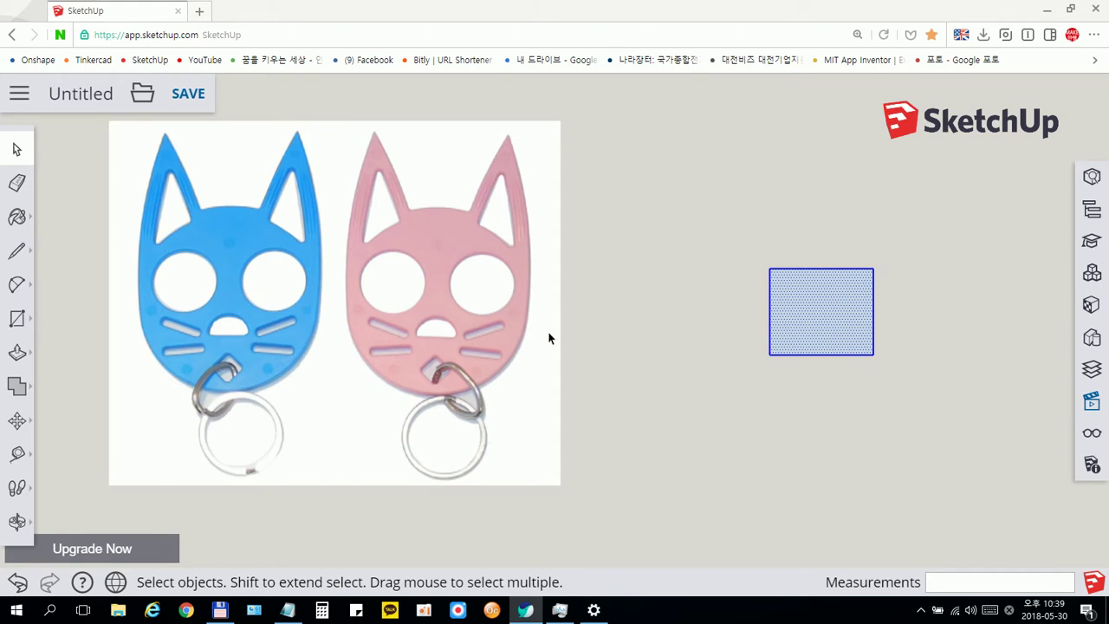
key(Delete)
Draw a test arc between the two cats, then delete it
click(16, 284)
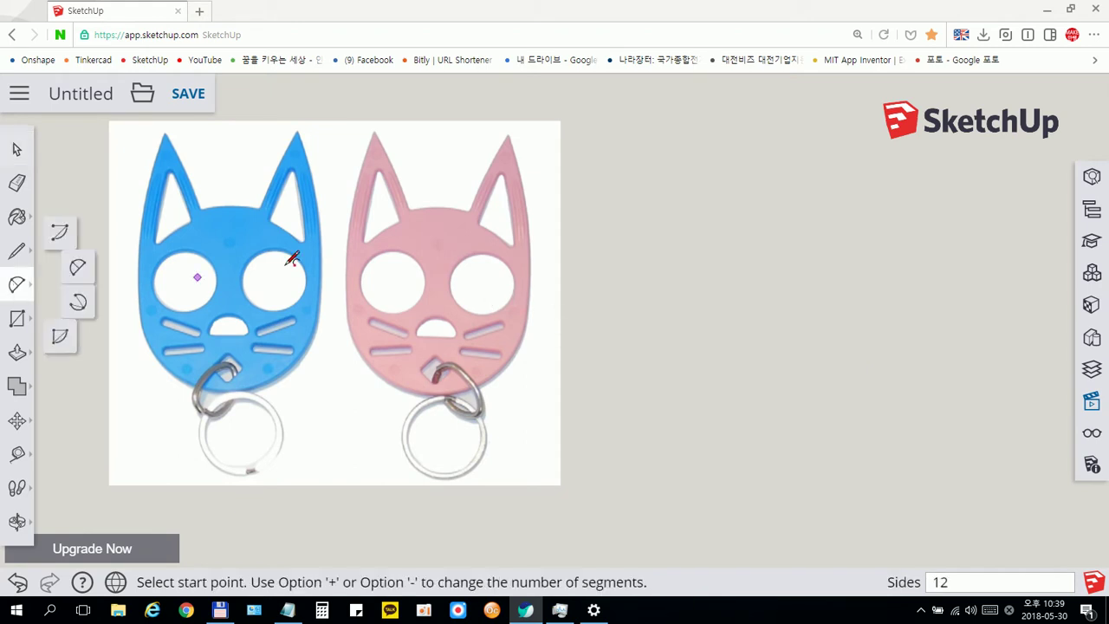
click(285, 261)
click(374, 297)
click(340, 252)
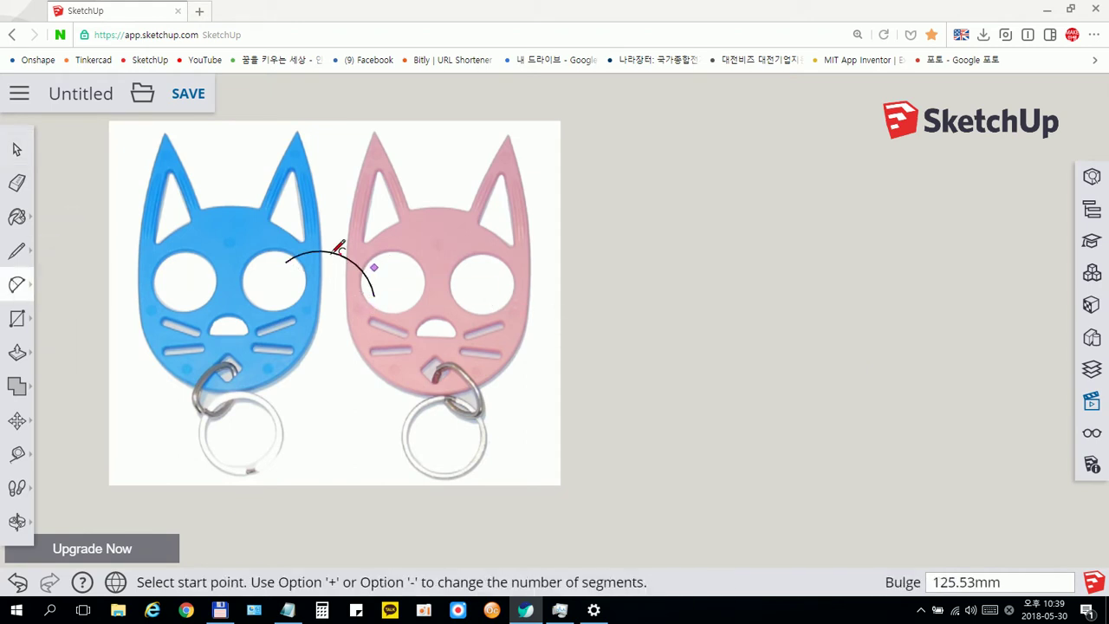
click(17, 149)
drag(258, 256, 418, 325)
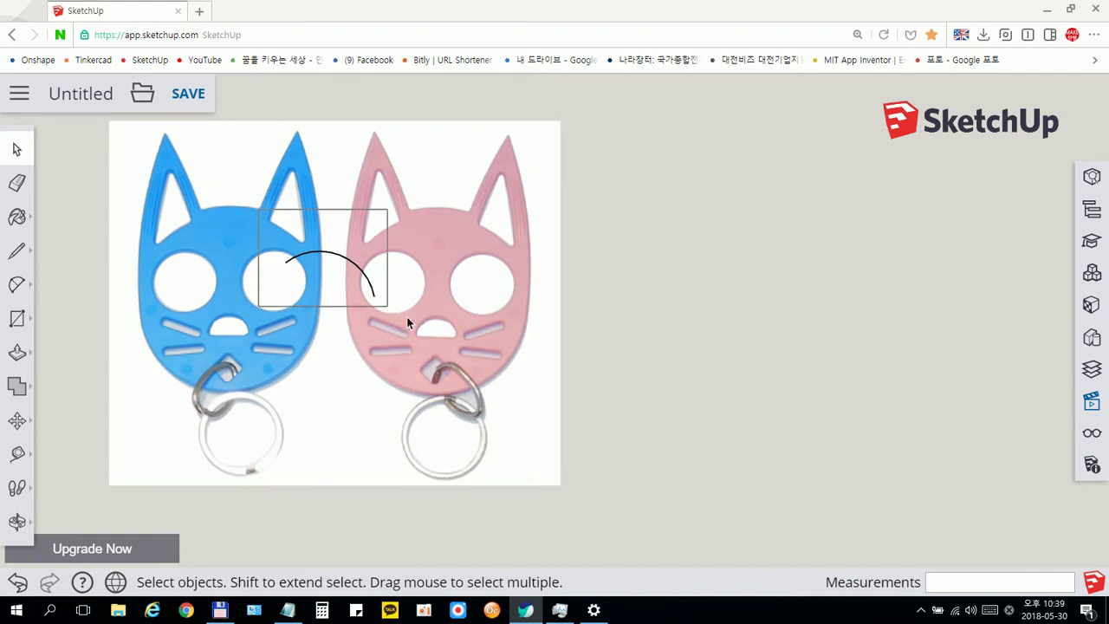
key(Delete)
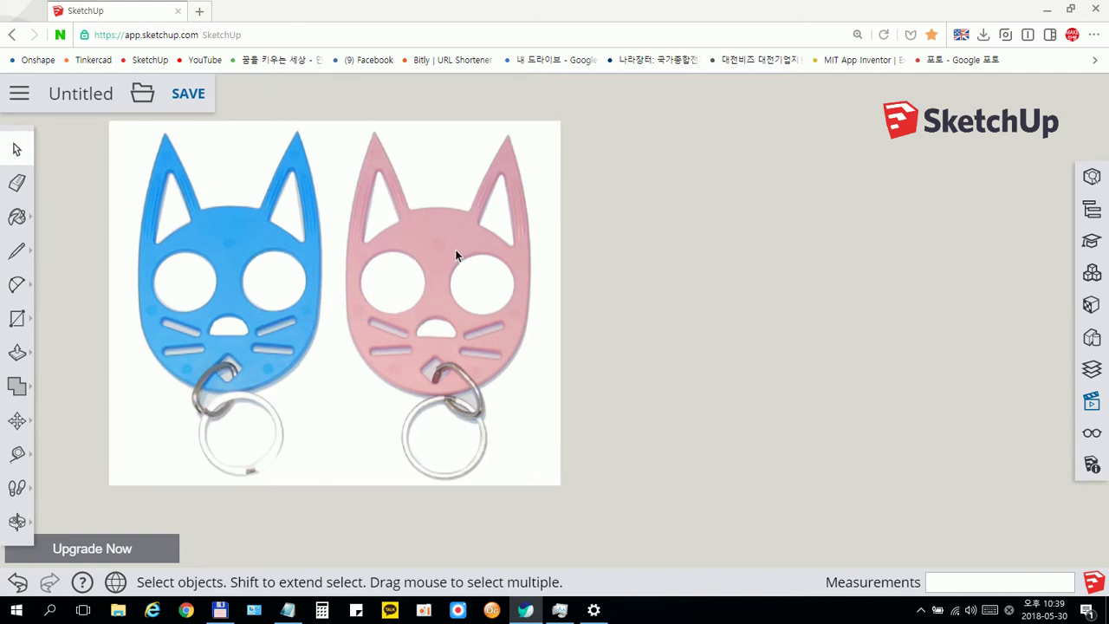
Split the photo with a vertical line and delete the pink cat's half
click(489, 221)
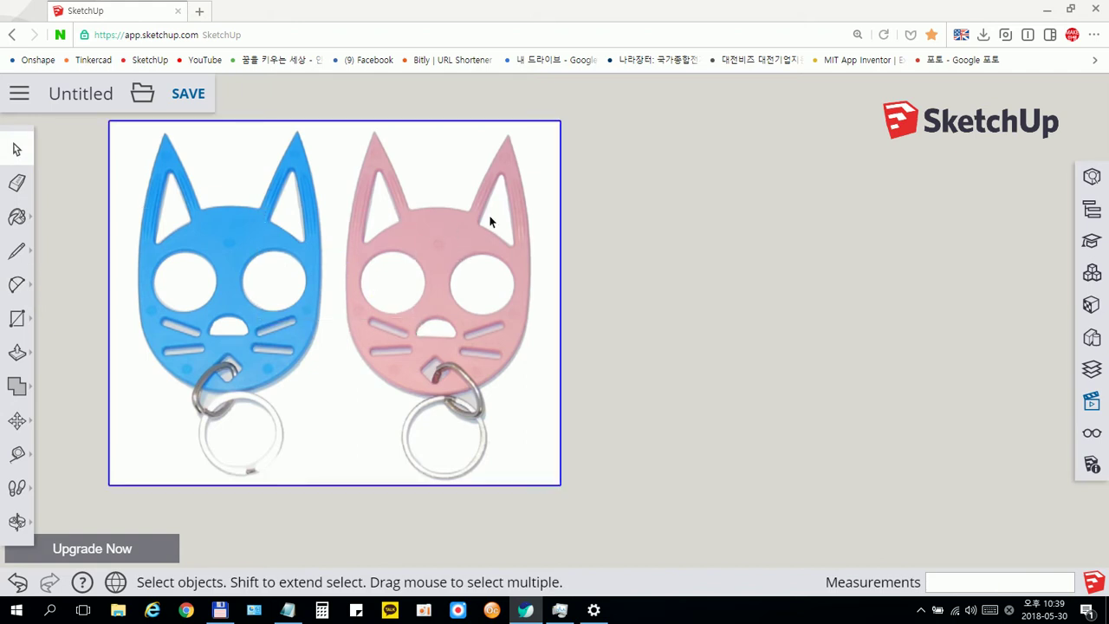
right_click(490, 219)
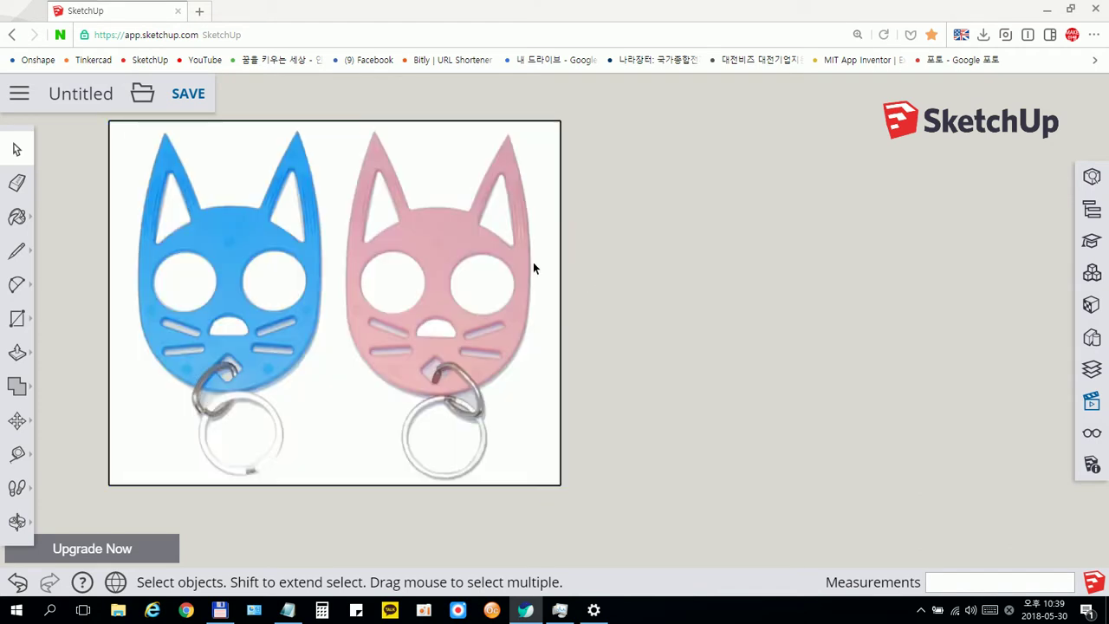
click(17, 251)
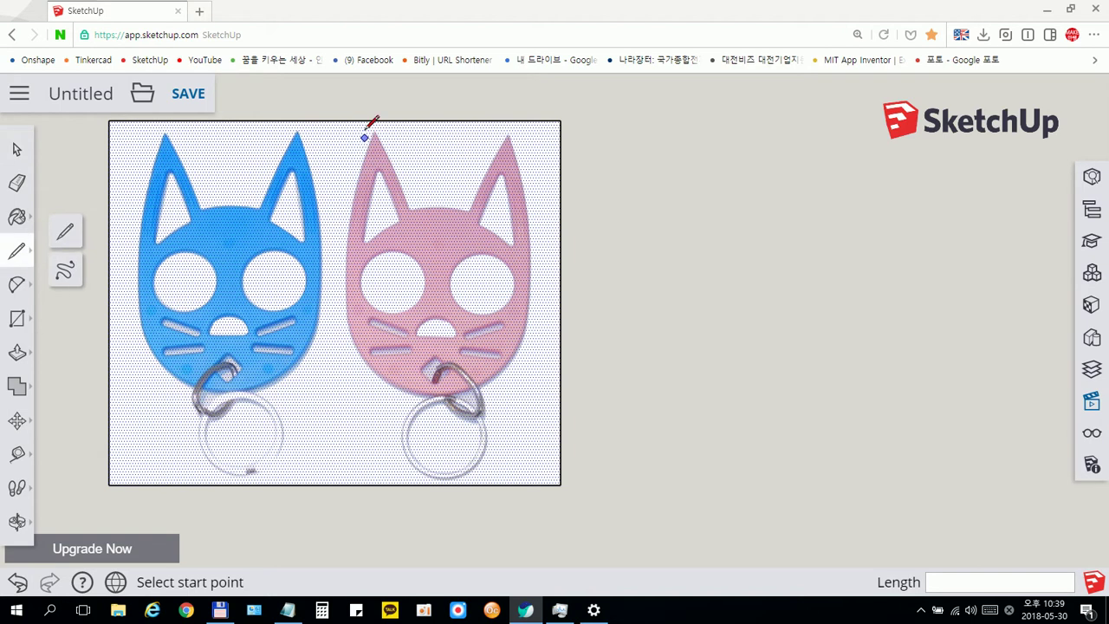
click(334, 120)
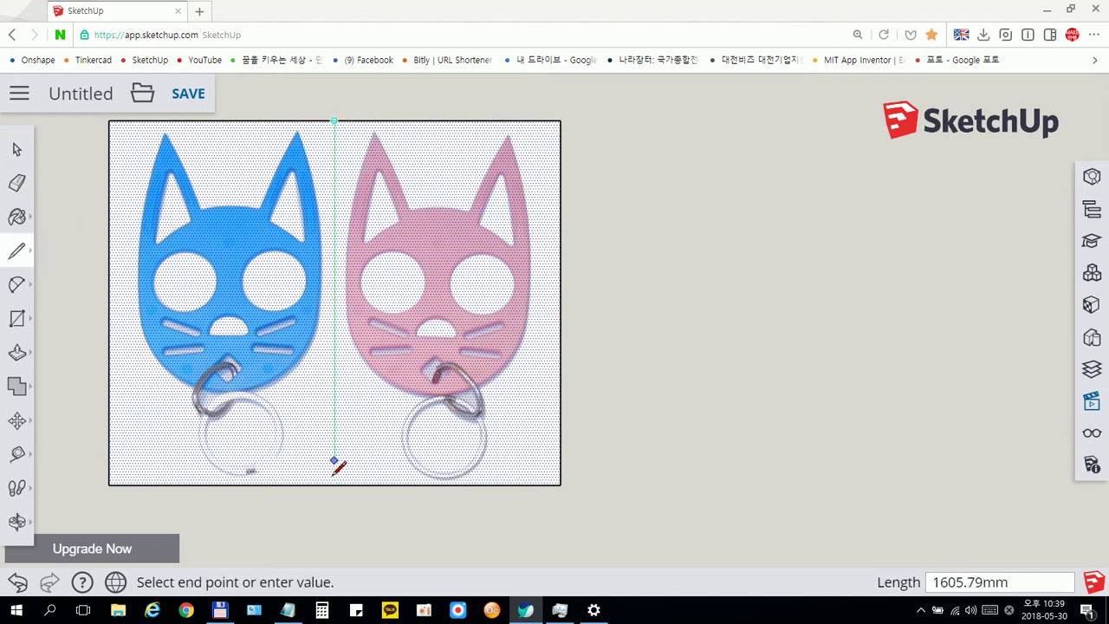
click(335, 483)
click(16, 149)
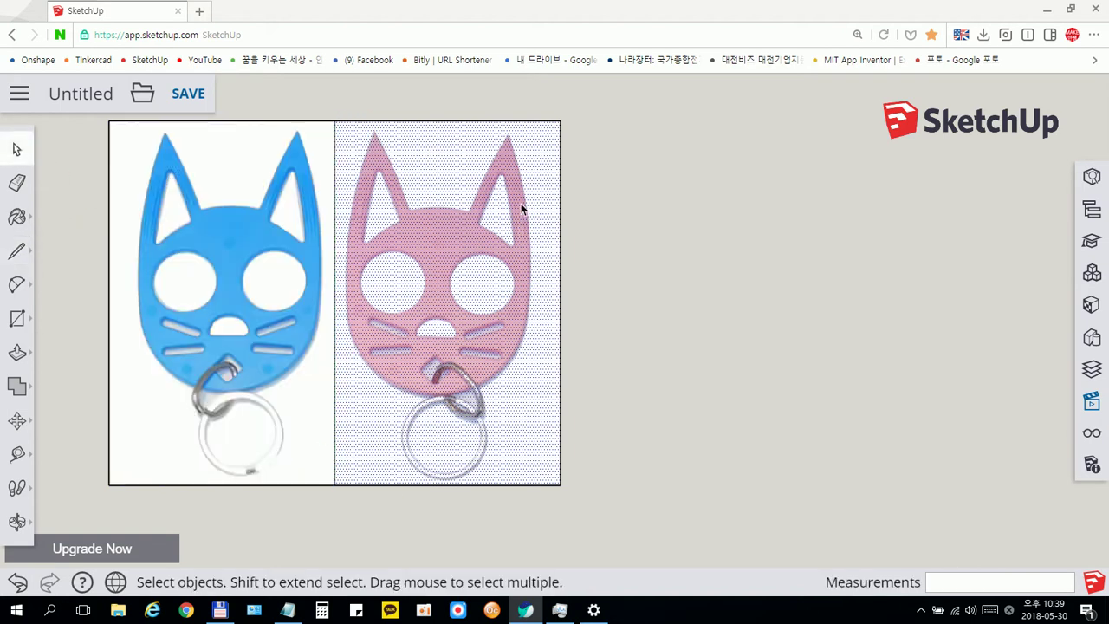
click(602, 118)
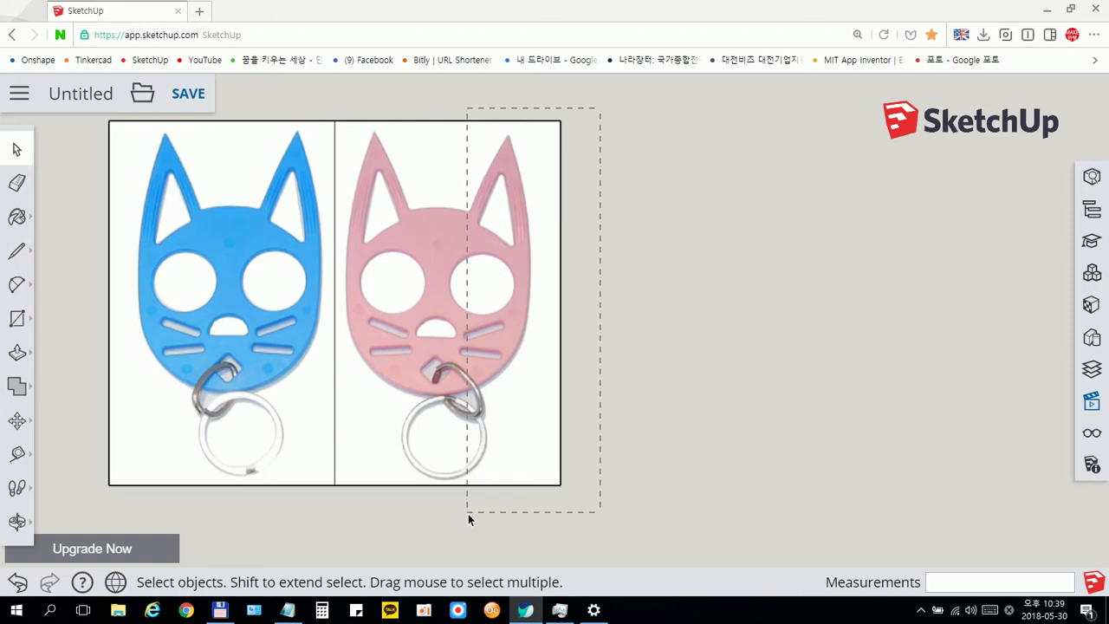
drag(502, 349, 798, 446)
drag(466, 232, 466, 232)
drag(468, 102, 691, 260)
drag(477, 498, 489, 509)
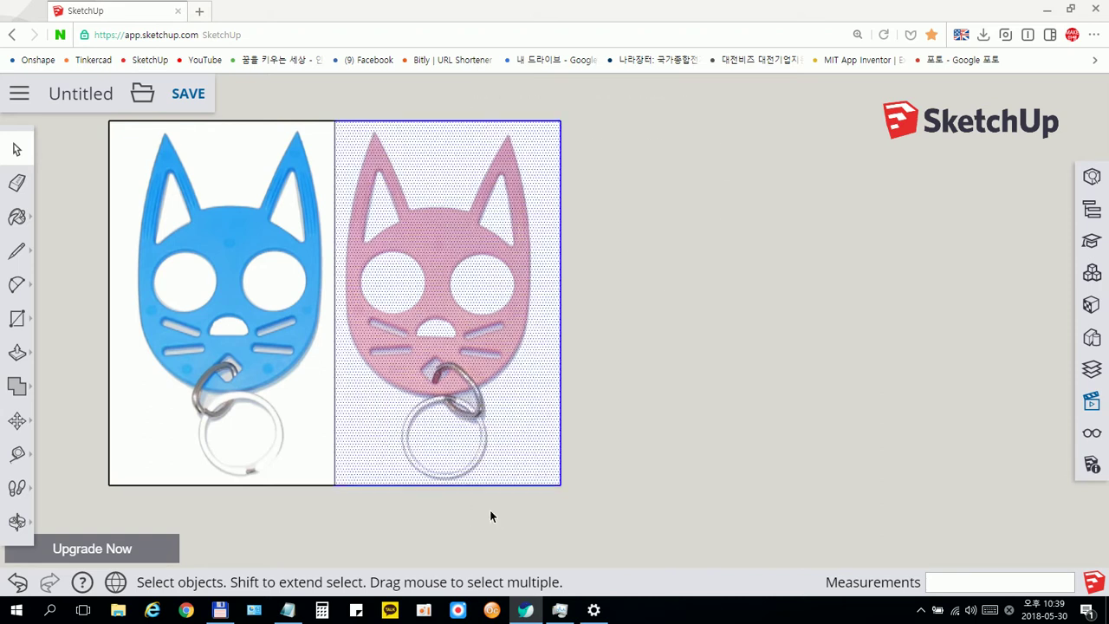
key(Delete)
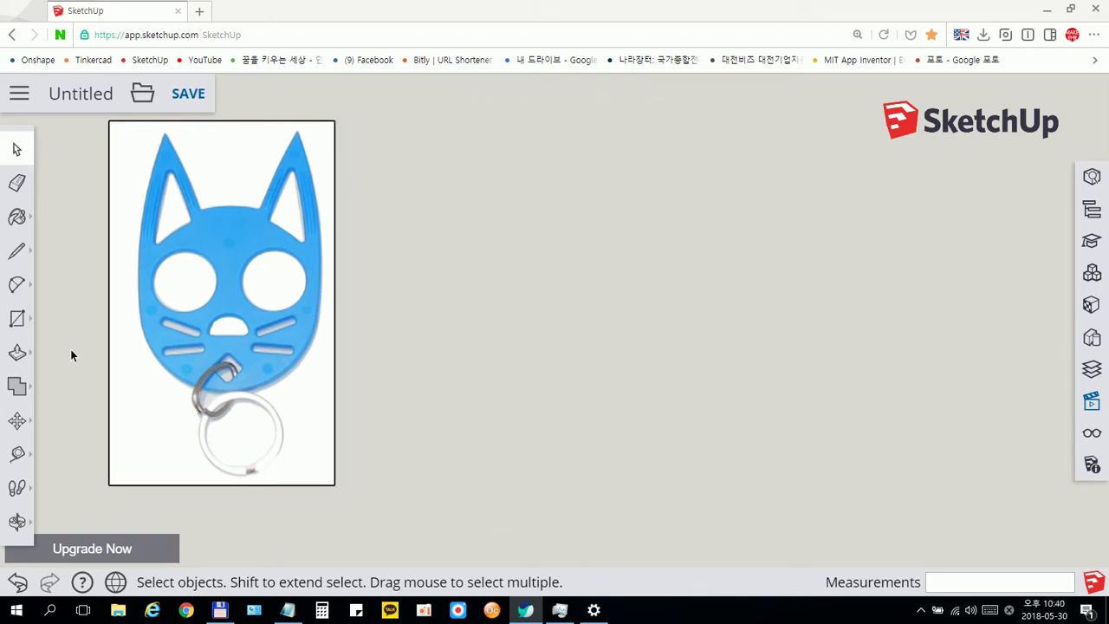
Cut the image with a horizontal line below the cat and delete the lower part
scroll(75, 353, up, 2)
click(16, 250)
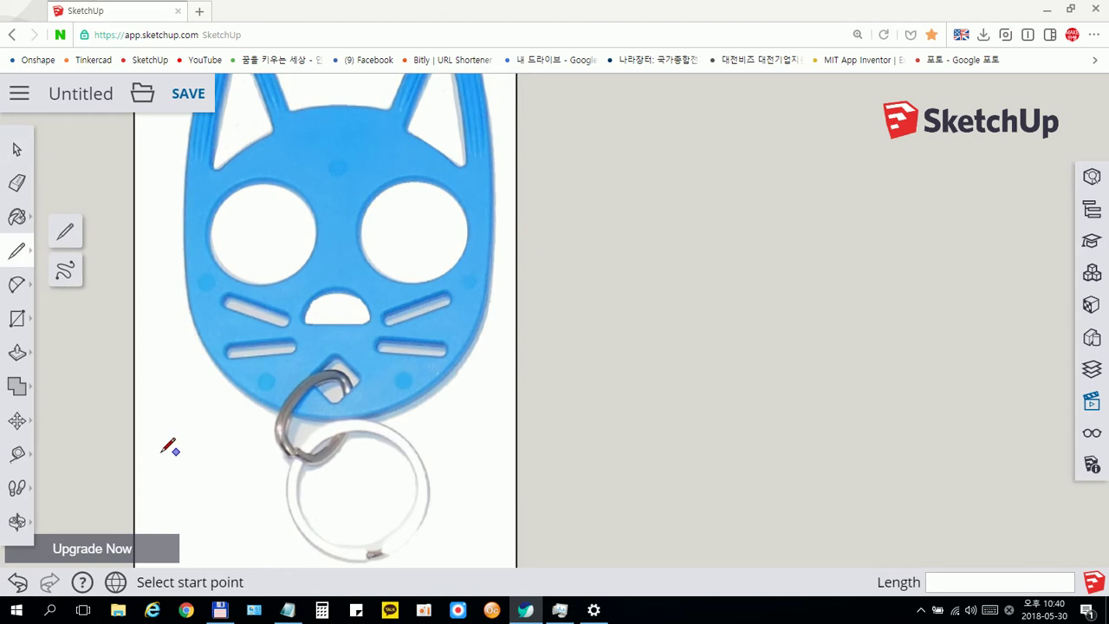
click(135, 427)
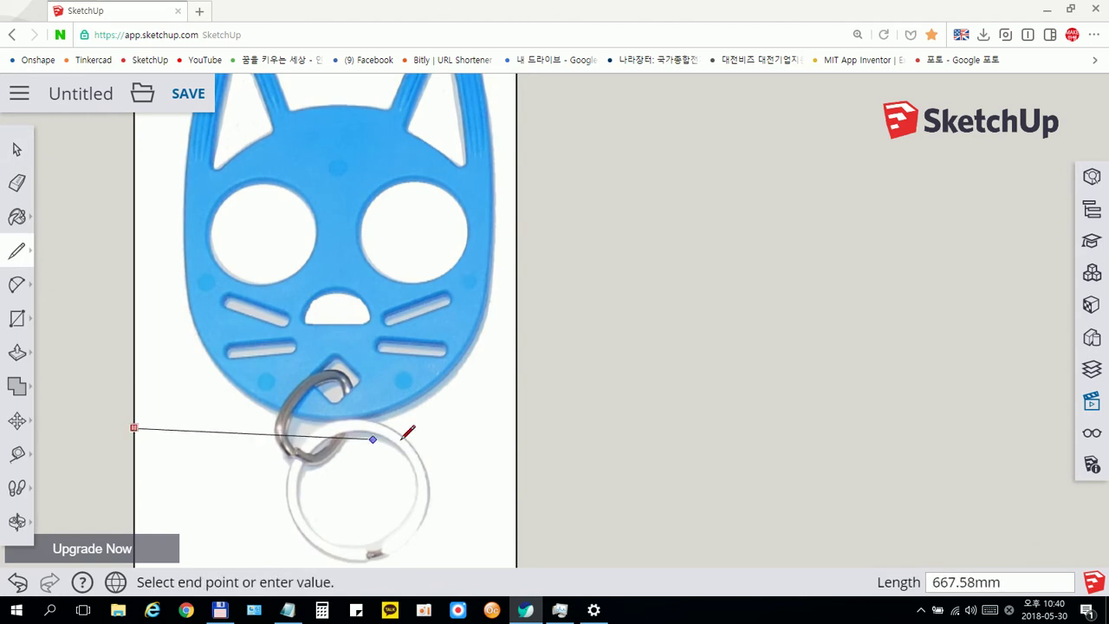
click(516, 428)
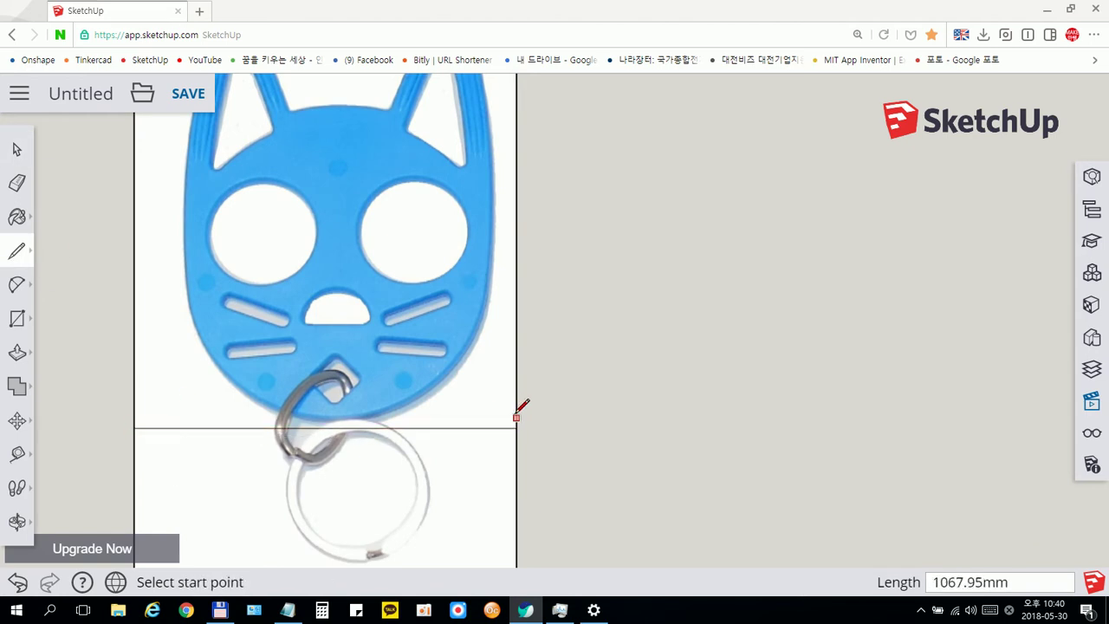
scroll(502, 390, down, 3)
scroll(502, 390, down, 1)
key(space)
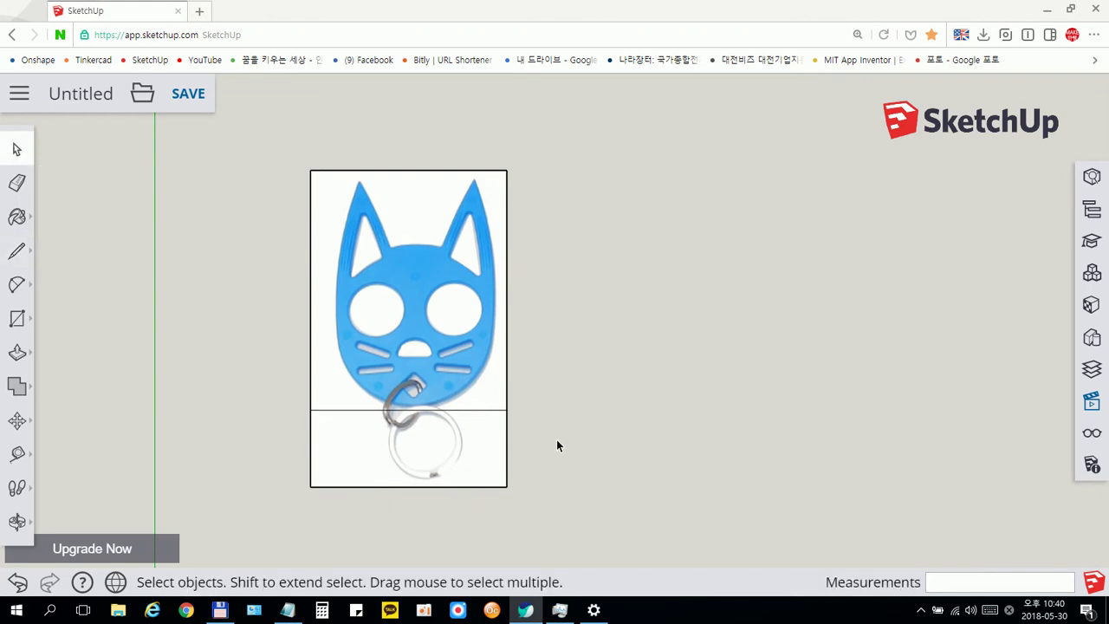
drag(269, 514, 271, 508)
key(Delete)
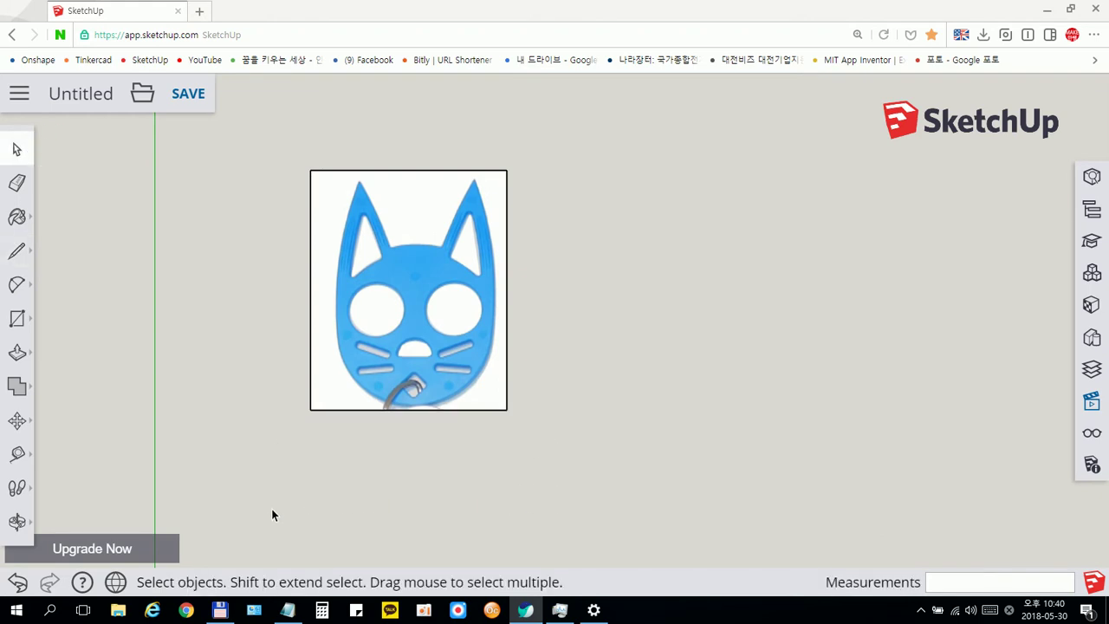
scroll(485, 273, up, 2)
scroll(468, 281, up, 1)
Make the cat image into a group
click(469, 281)
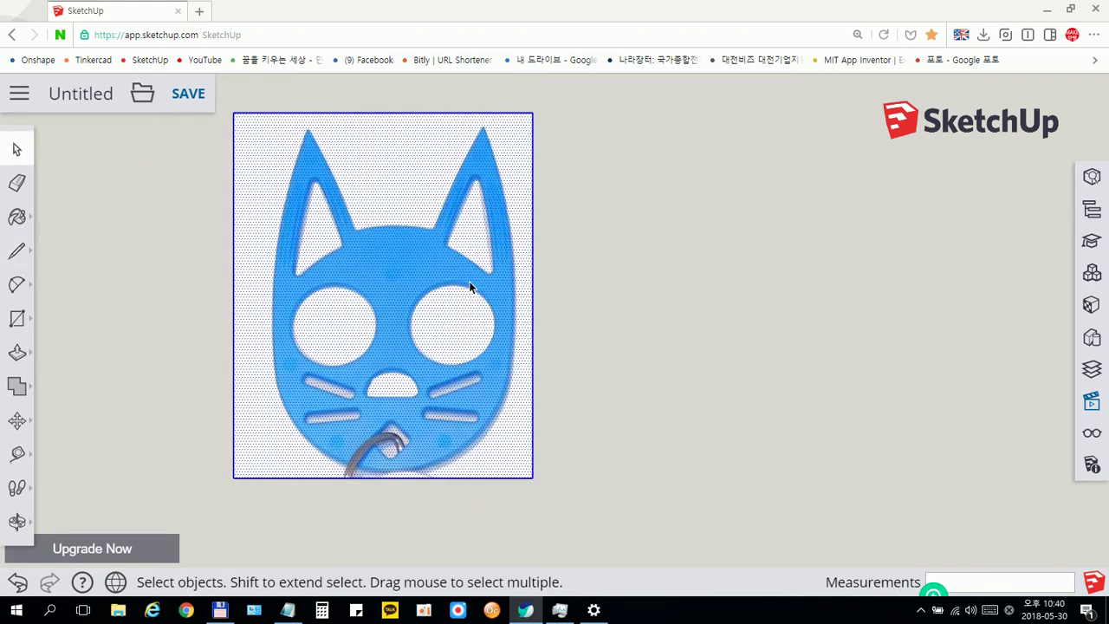
right_click(468, 281)
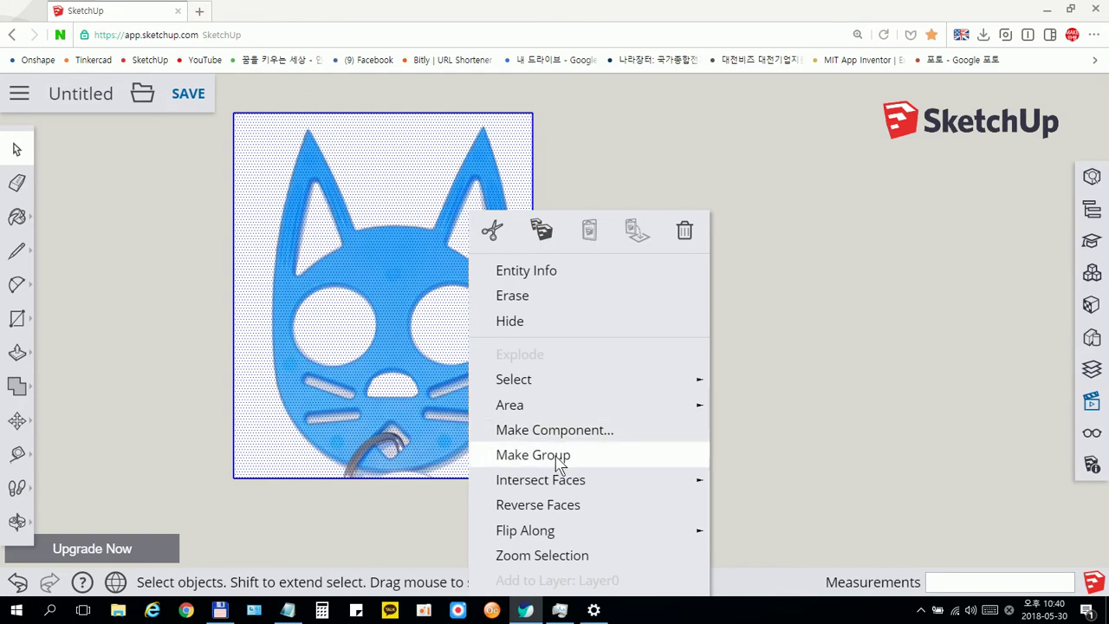
click(559, 456)
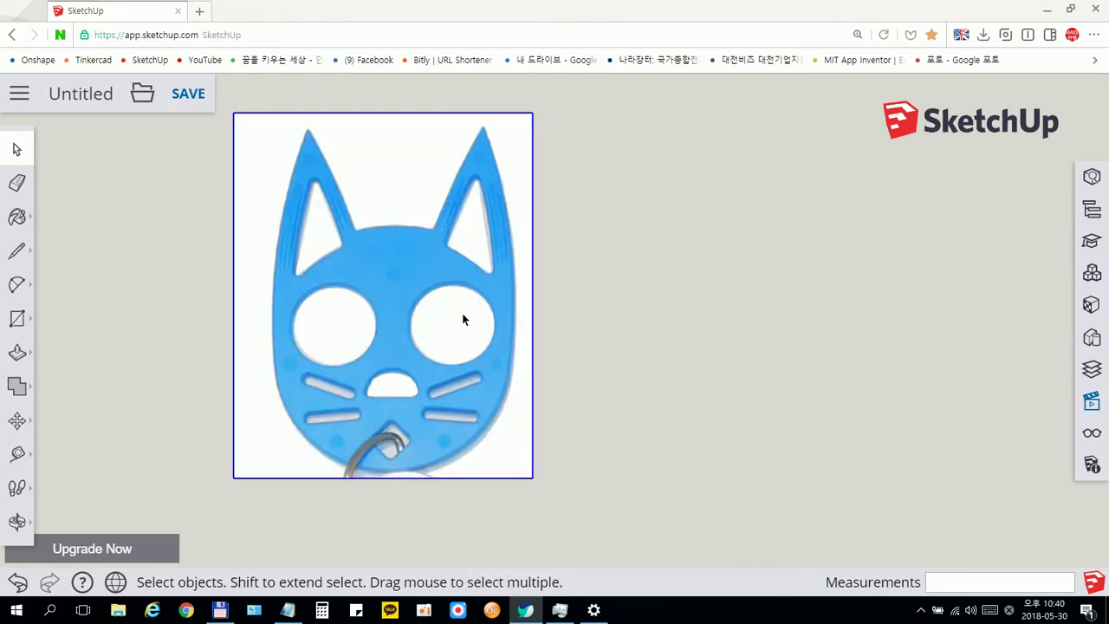
scroll(445, 337, up, 2)
scroll(434, 295, up, 1)
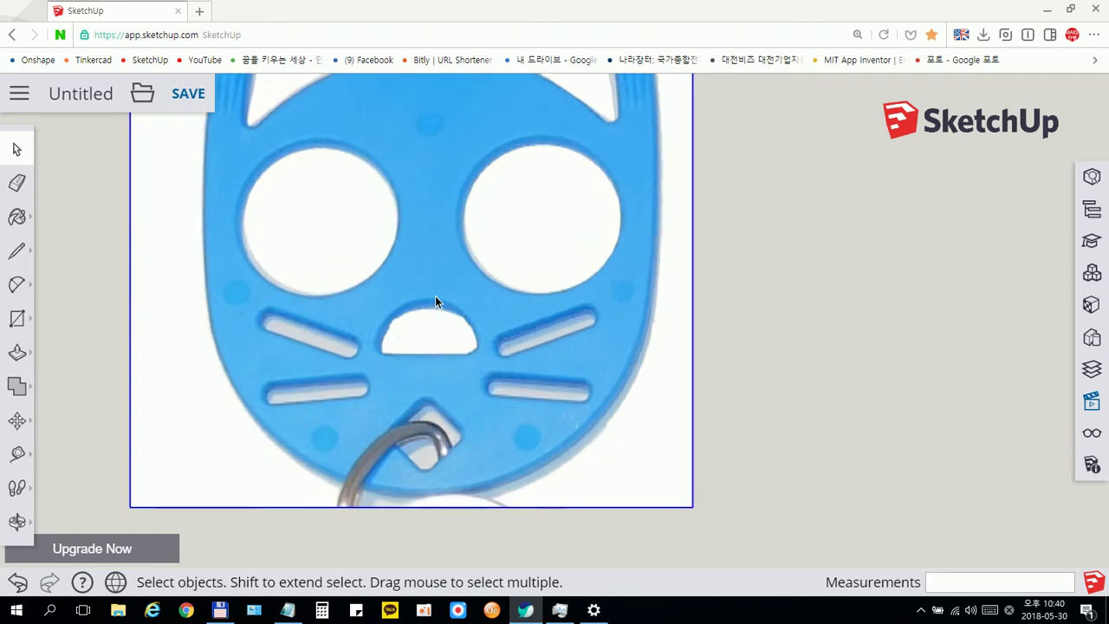
Rescale the model with Tape Measure so the face width at eye level is 400 mm
click(21, 451)
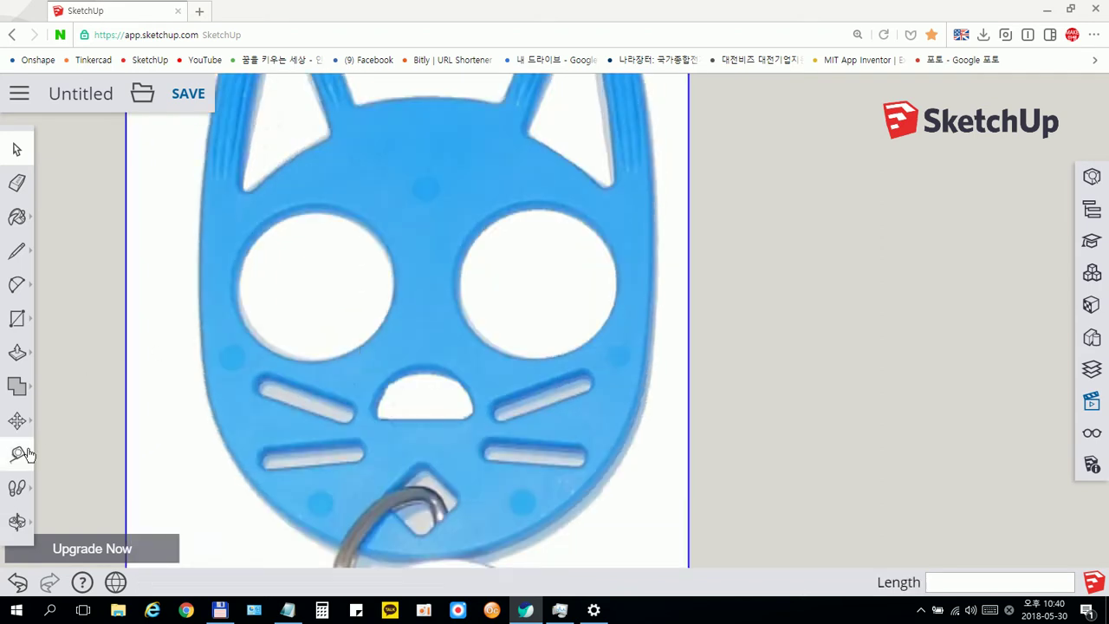
click(198, 301)
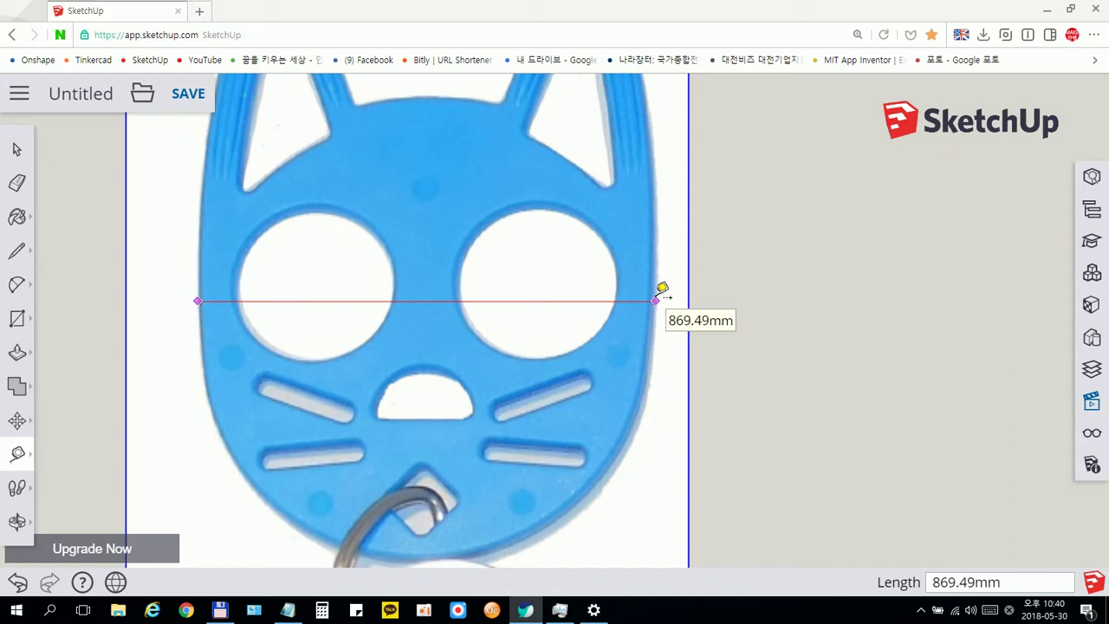
click(656, 301)
text(400)
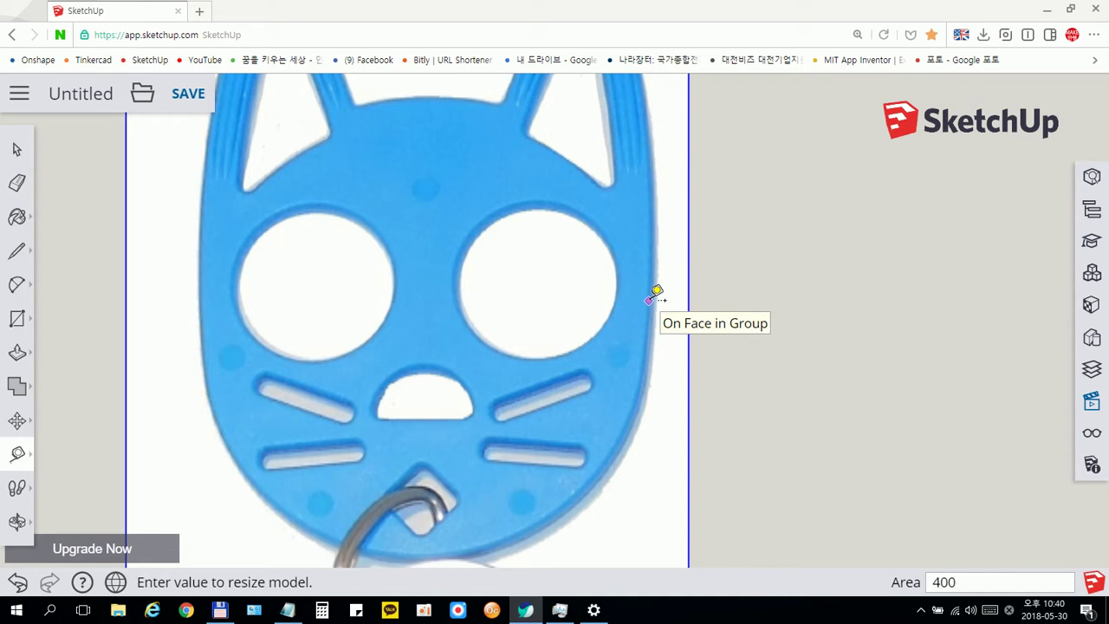
key(Return)
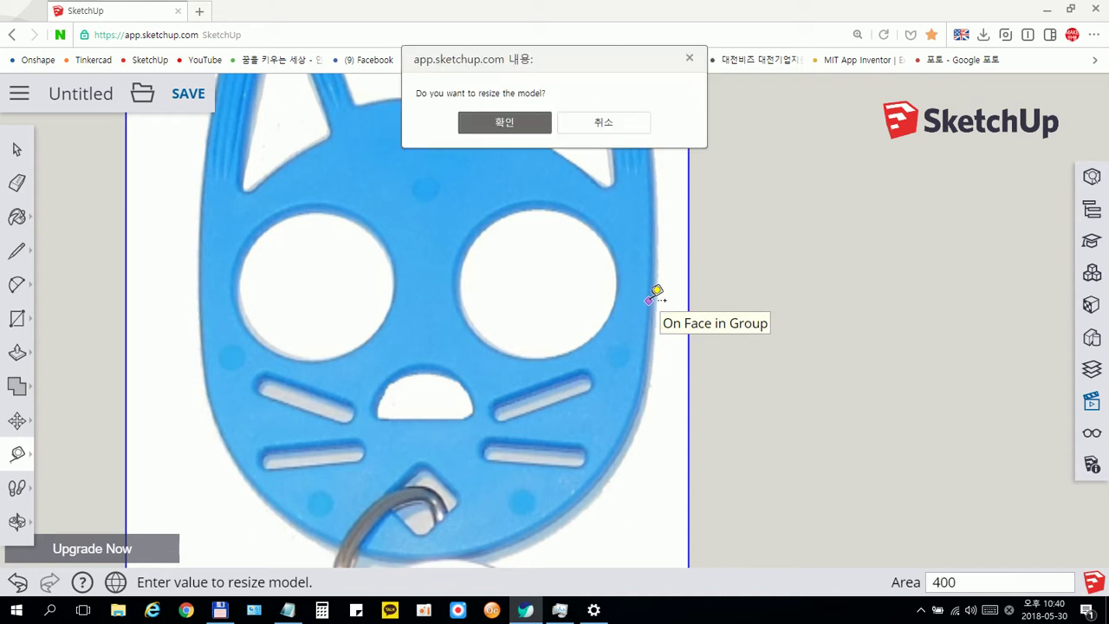
click(523, 128)
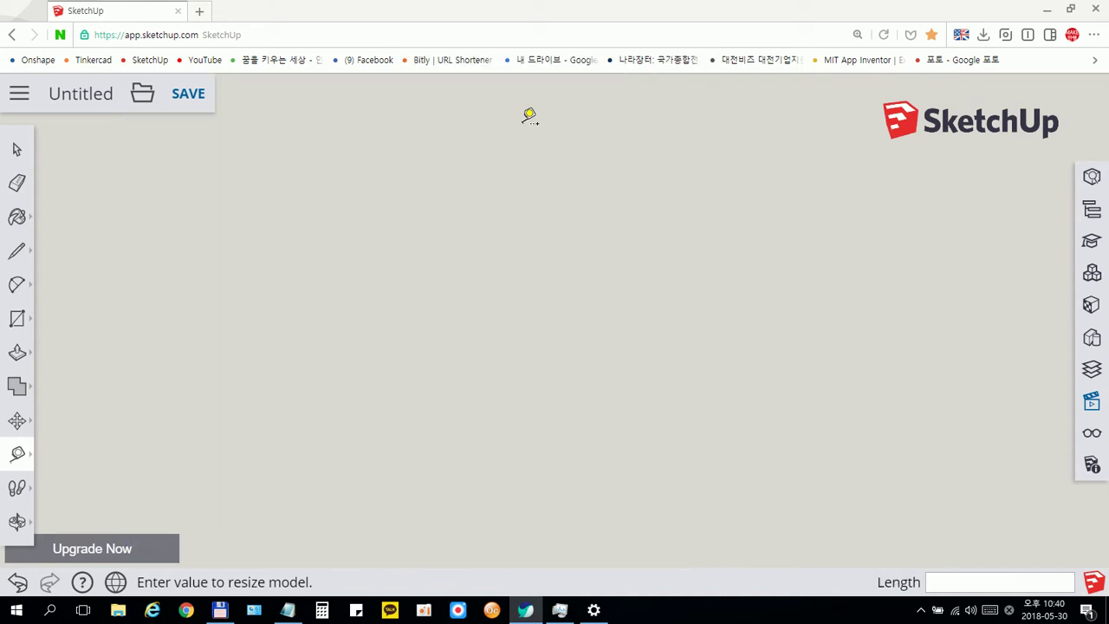
Take a check measurement across the rescaled cat's face
scroll(584, 286, down, 3)
scroll(534, 389, down, 3)
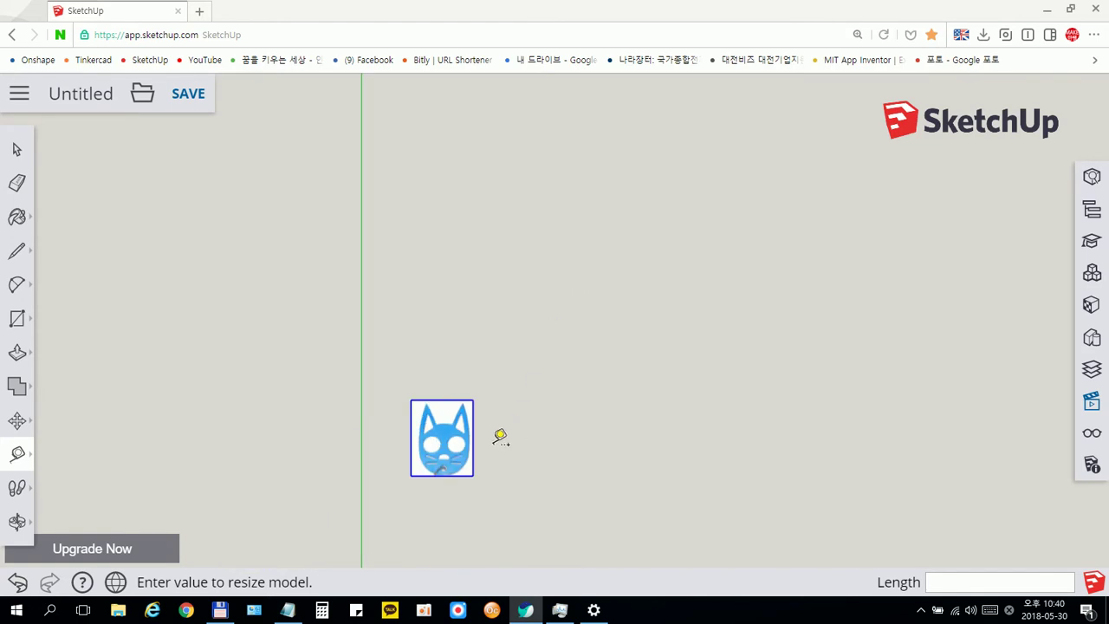
middle_drag(513, 349, 512, 297)
scroll(512, 295, up, 3)
scroll(512, 291, up, 2)
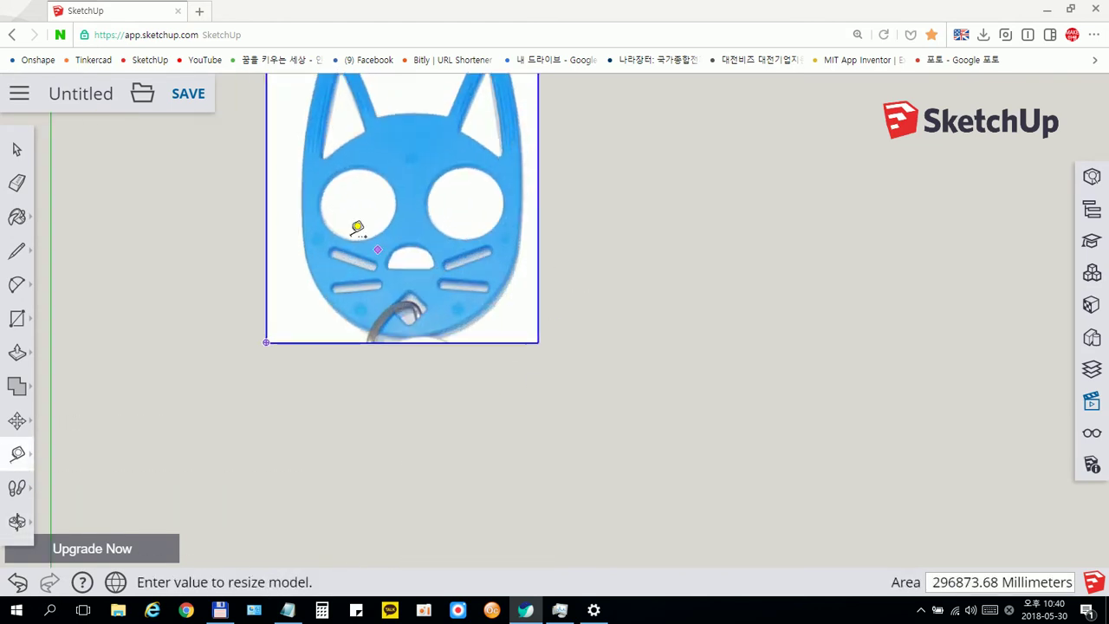
click(302, 209)
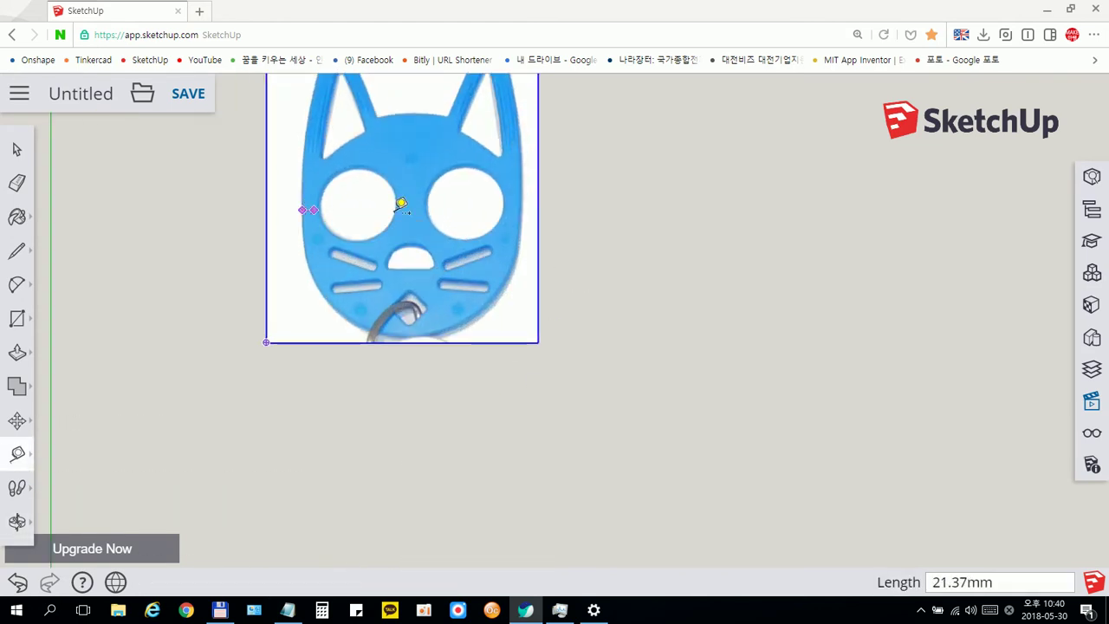
click(525, 201)
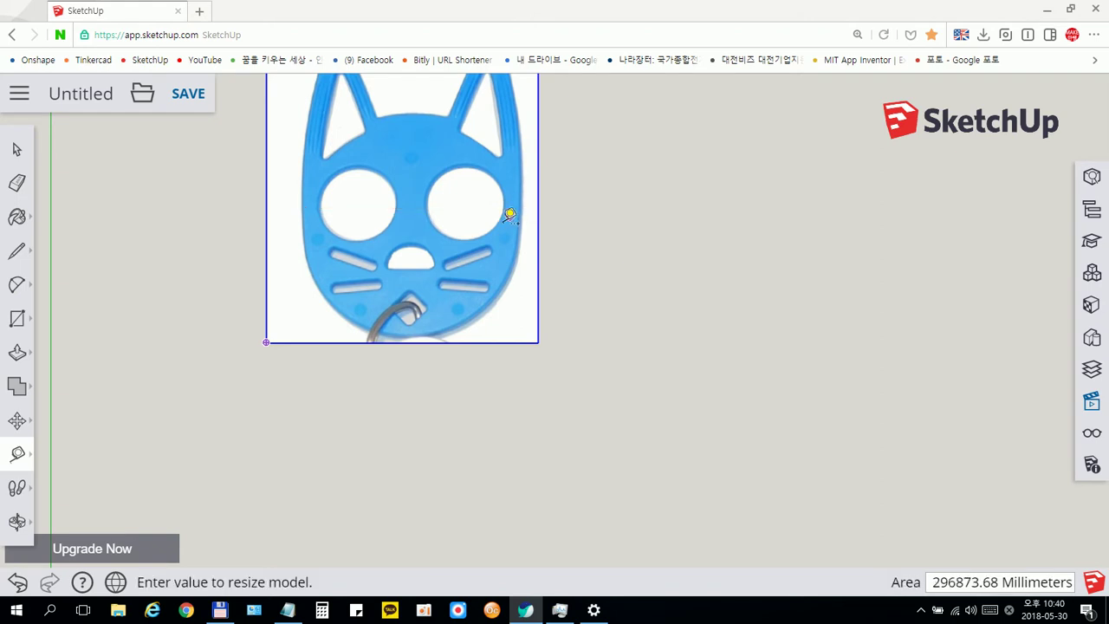
click(19, 424)
Move the cat group from a base point to the origin by entering [0,0,0]
scroll(396, 366, up, 1)
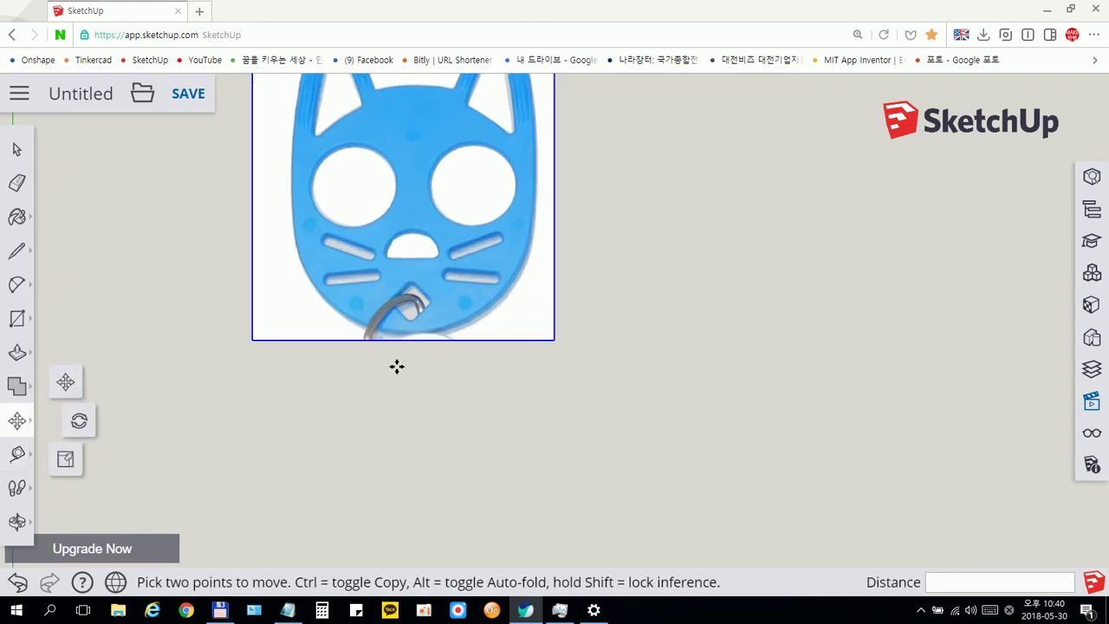
scroll(407, 338, up, 3)
scroll(422, 312, up, 1)
scroll(424, 307, up, 2)
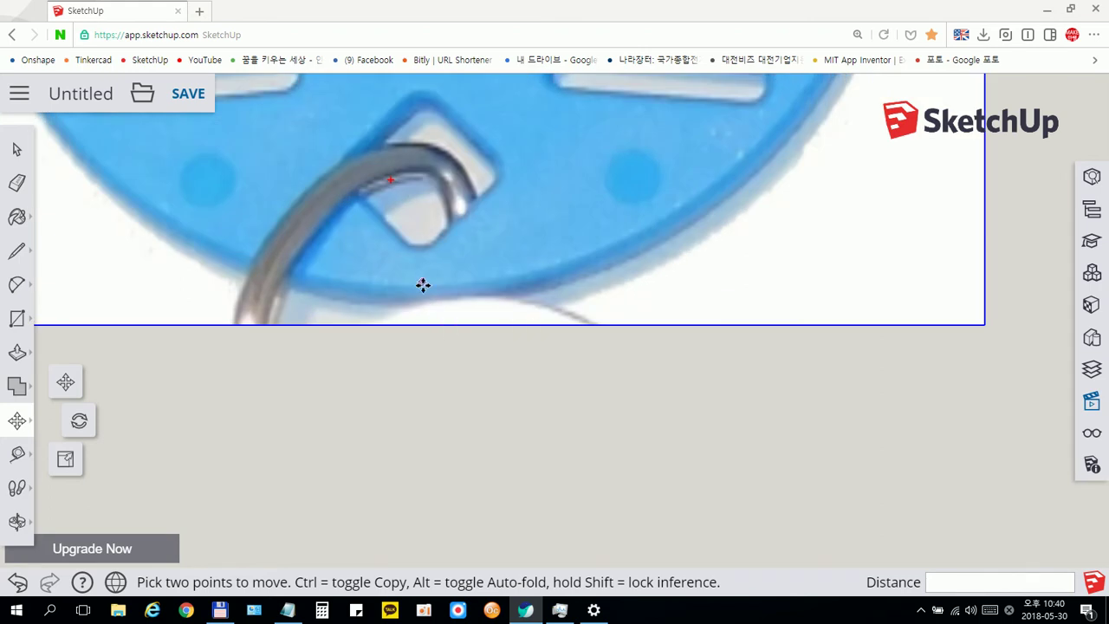
click(422, 299)
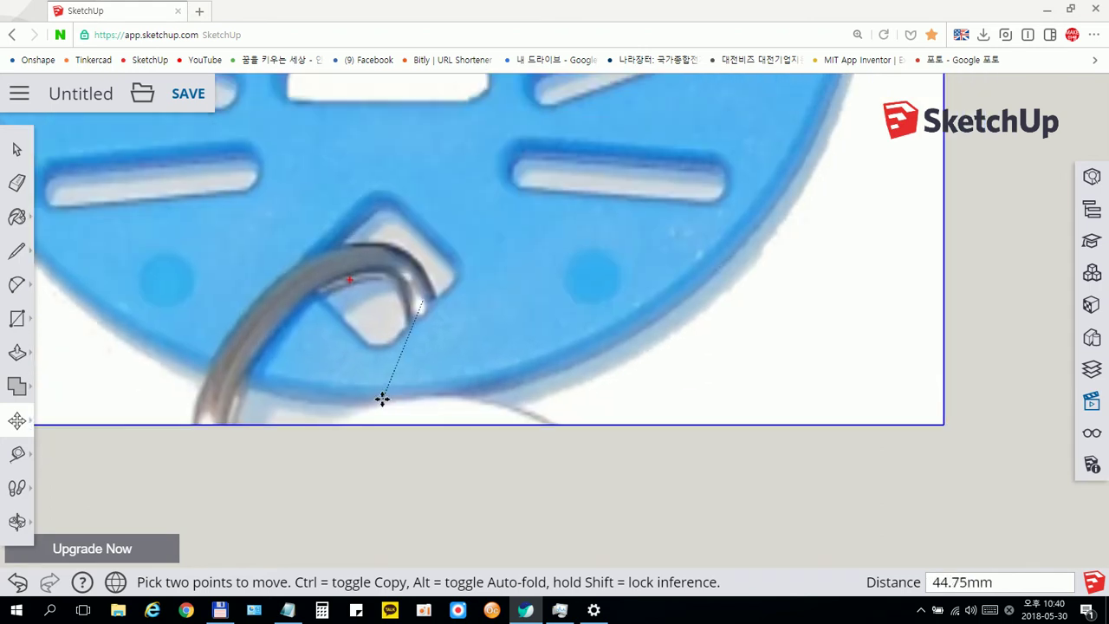
text([0,0,0)
key(Return)
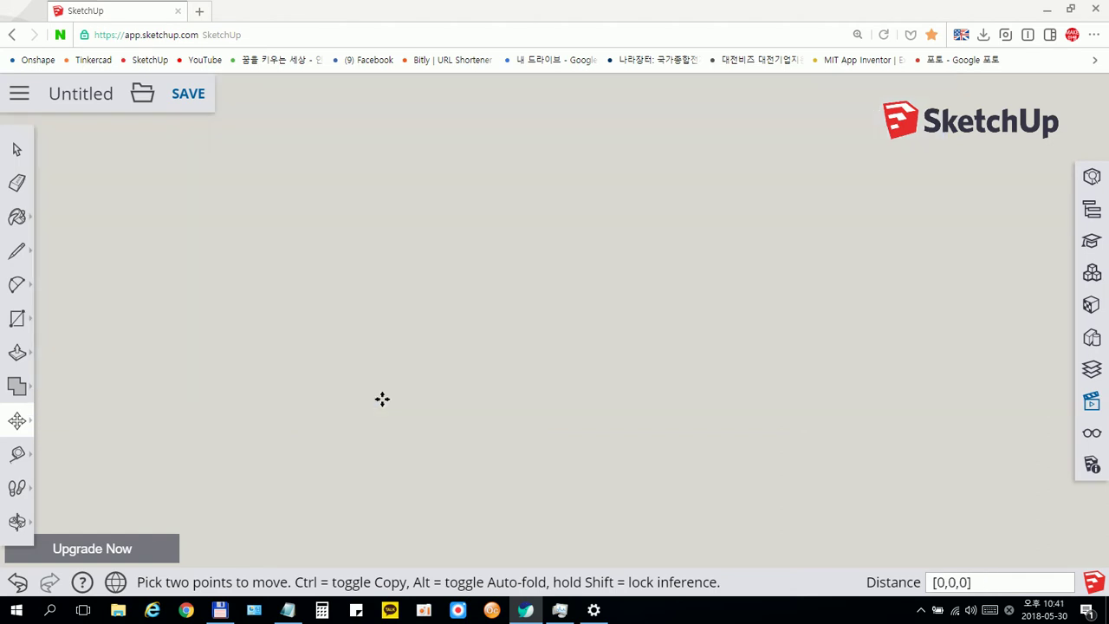
scroll(334, 355, down, 3)
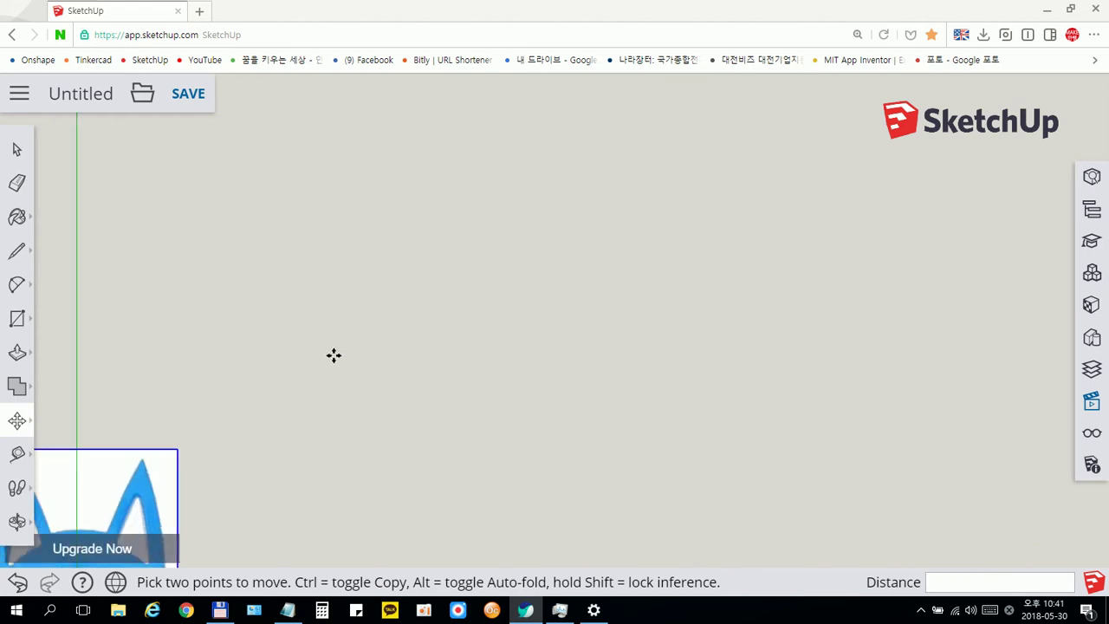
click(17, 149)
shift+middle_drag(313, 345, 460, 265)
scroll(347, 425, up, 1)
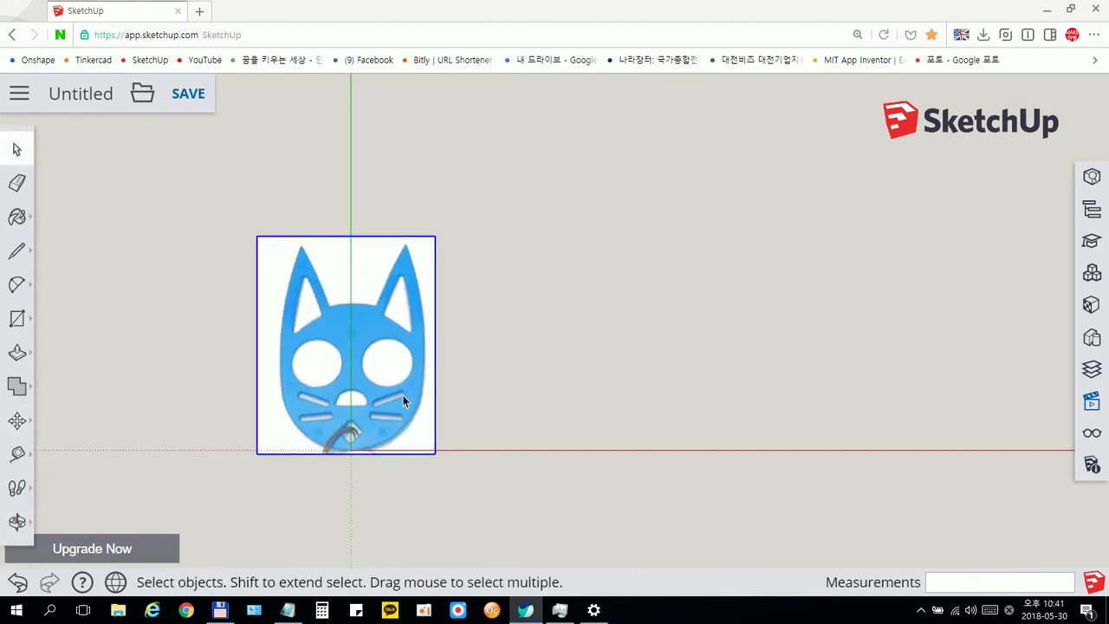
scroll(389, 400, up, 3)
shift+middle_drag(389, 401, 455, 374)
scroll(455, 374, up, 2)
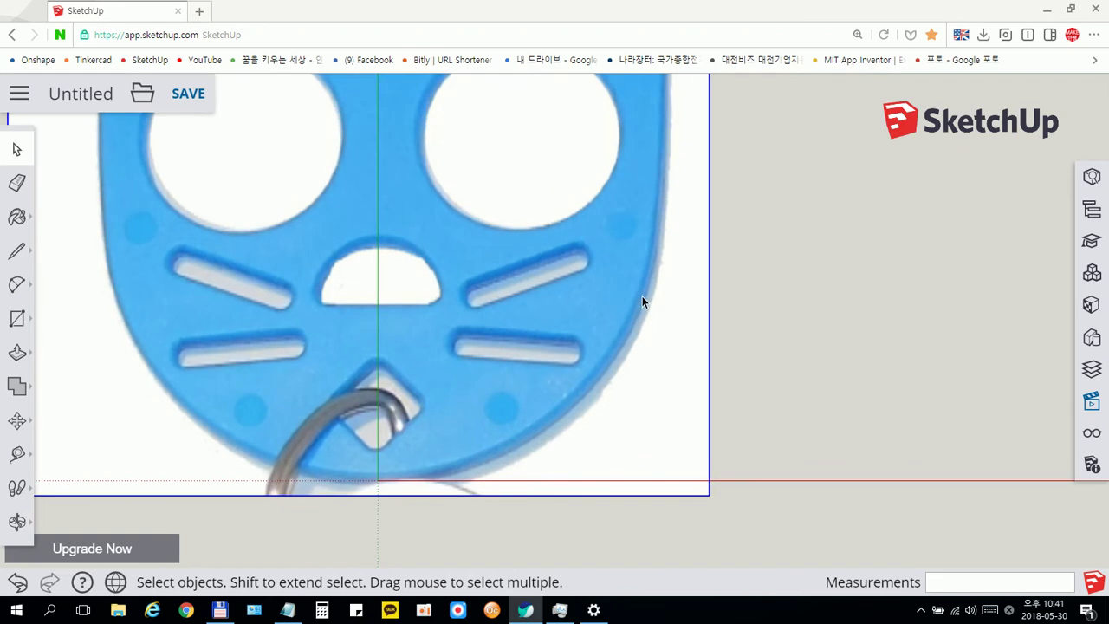
Lock the cat group in place and recentre the view on the cat
right_click(680, 291)
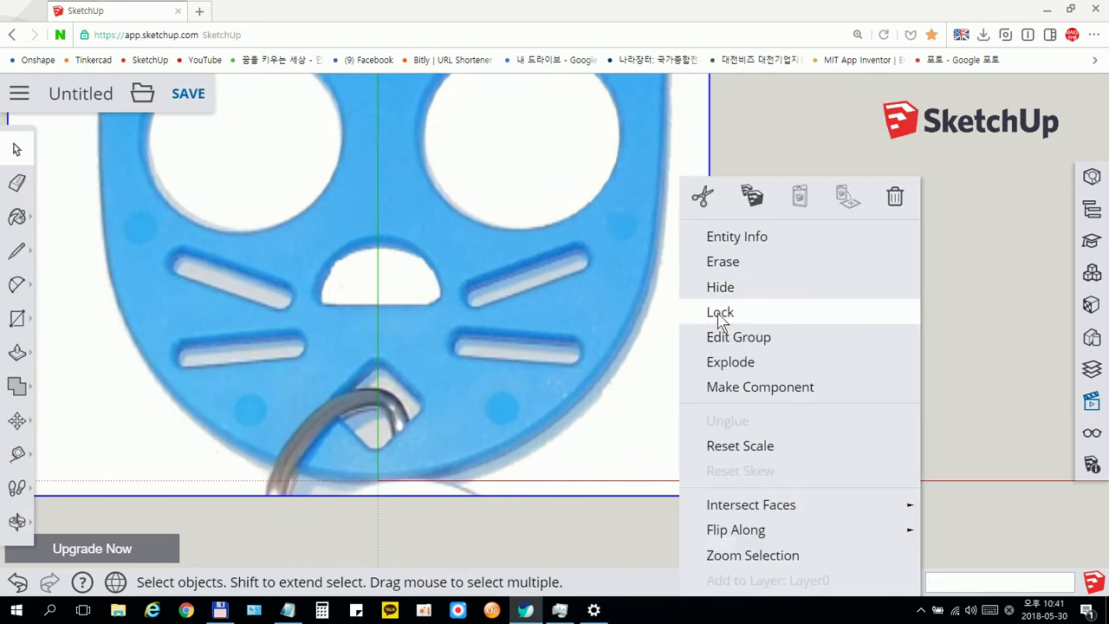
click(719, 313)
scroll(752, 371, down, 1)
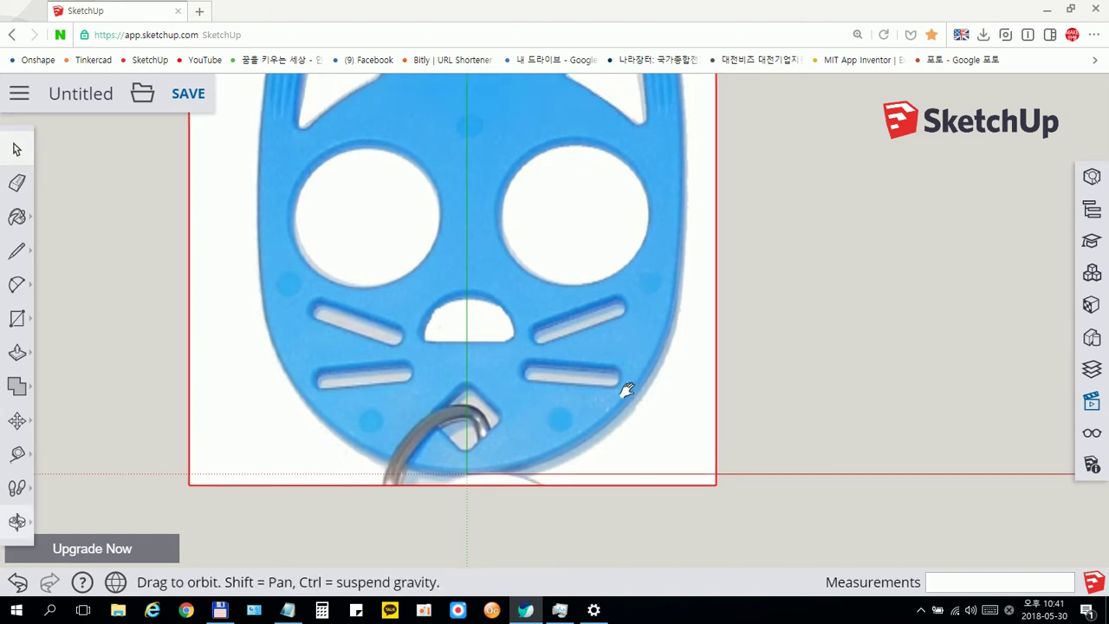
shift+middle_drag(657, 320, 556, 336)
scroll(534, 333, down, 2)
shift+middle_drag(529, 296, 529, 258)
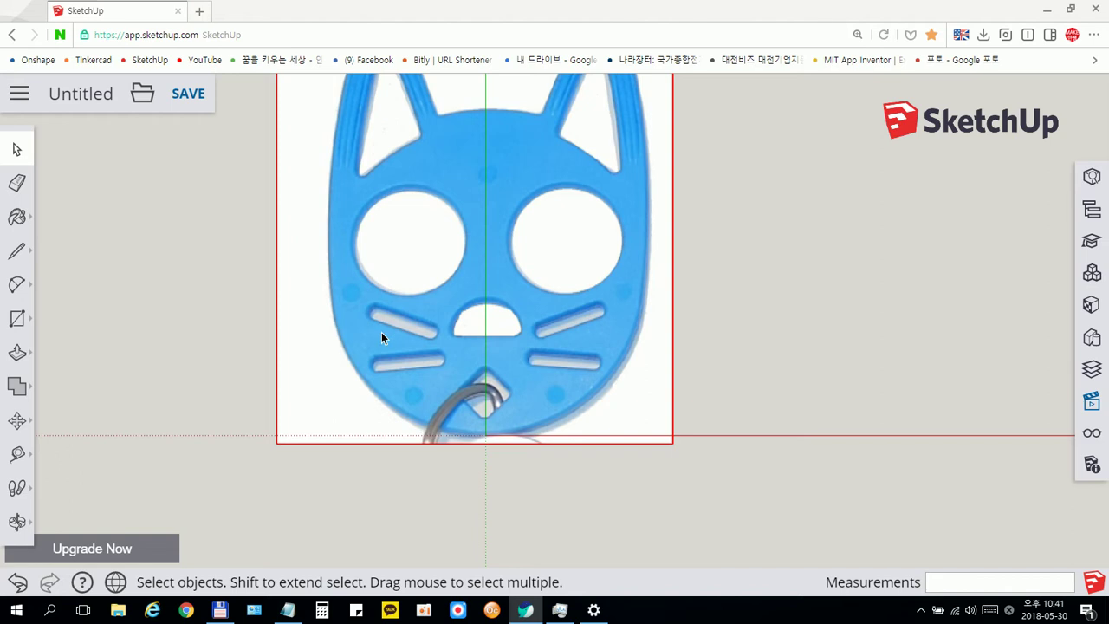
shift+middle_drag(377, 331, 358, 371)
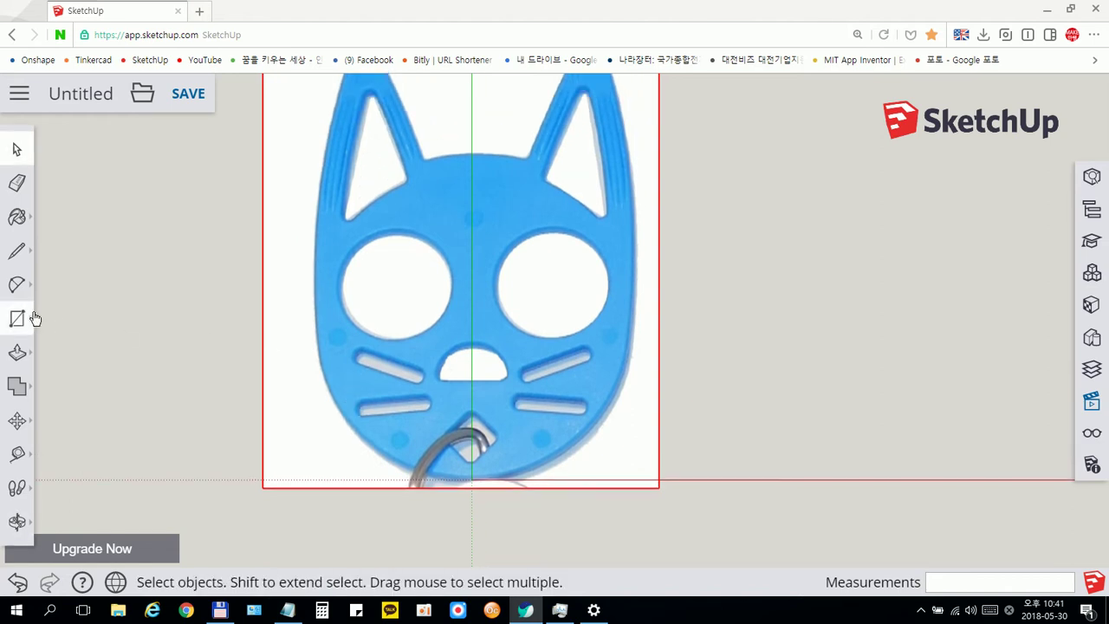
Settle on the Circle tool, ready to trace the cat's round head
key(c)
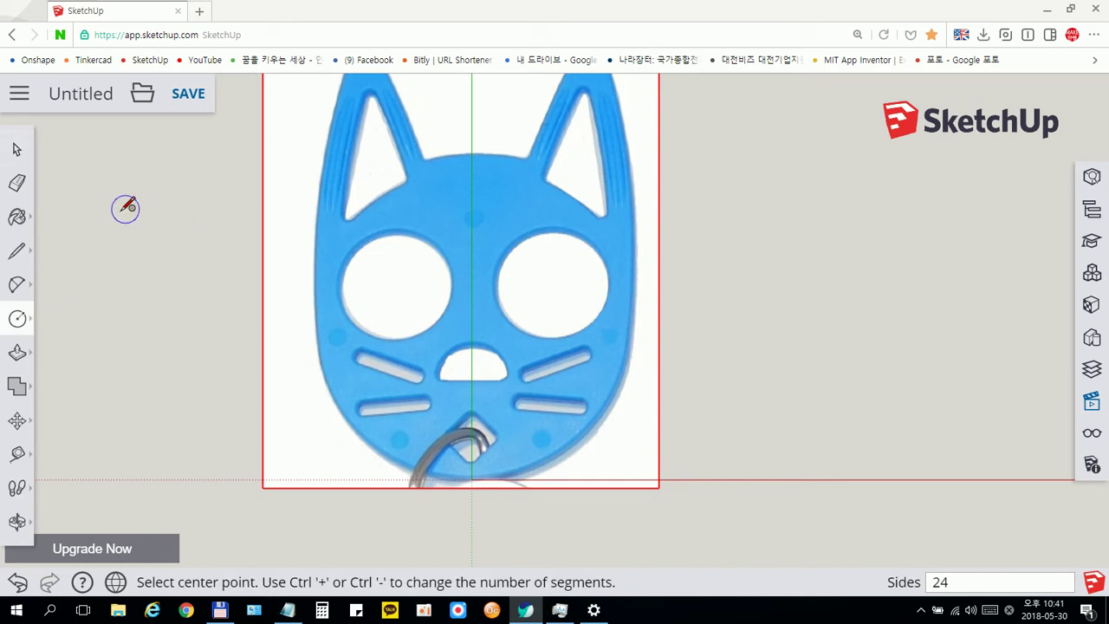
click(17, 149)
scroll(153, 260, down, 2)
middle_drag(179, 257, 88, 423)
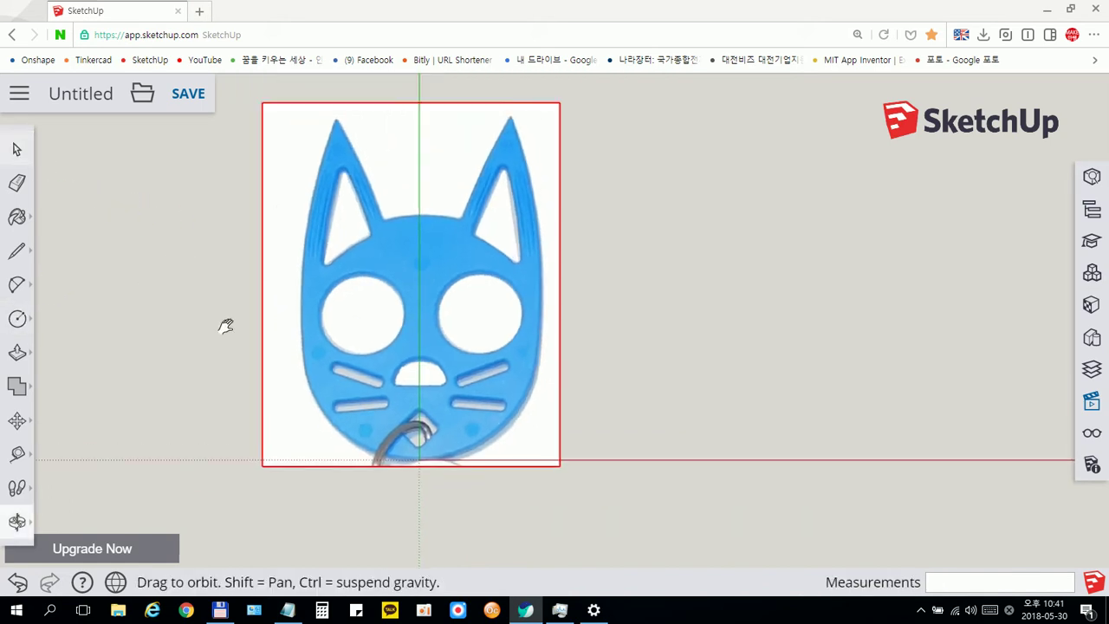
click(20, 456)
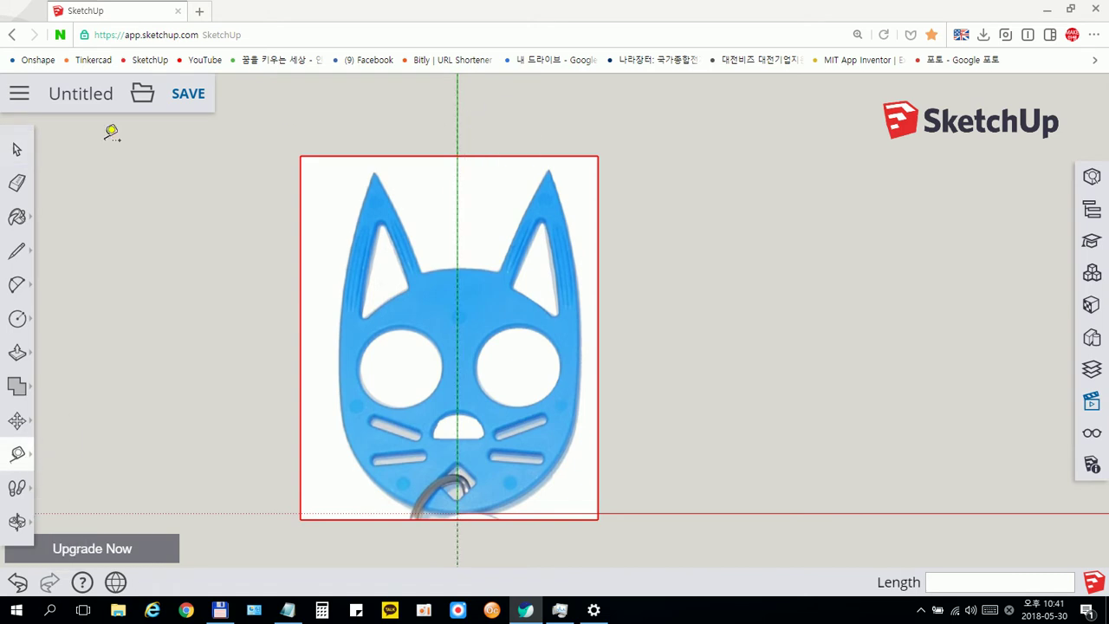
click(19, 151)
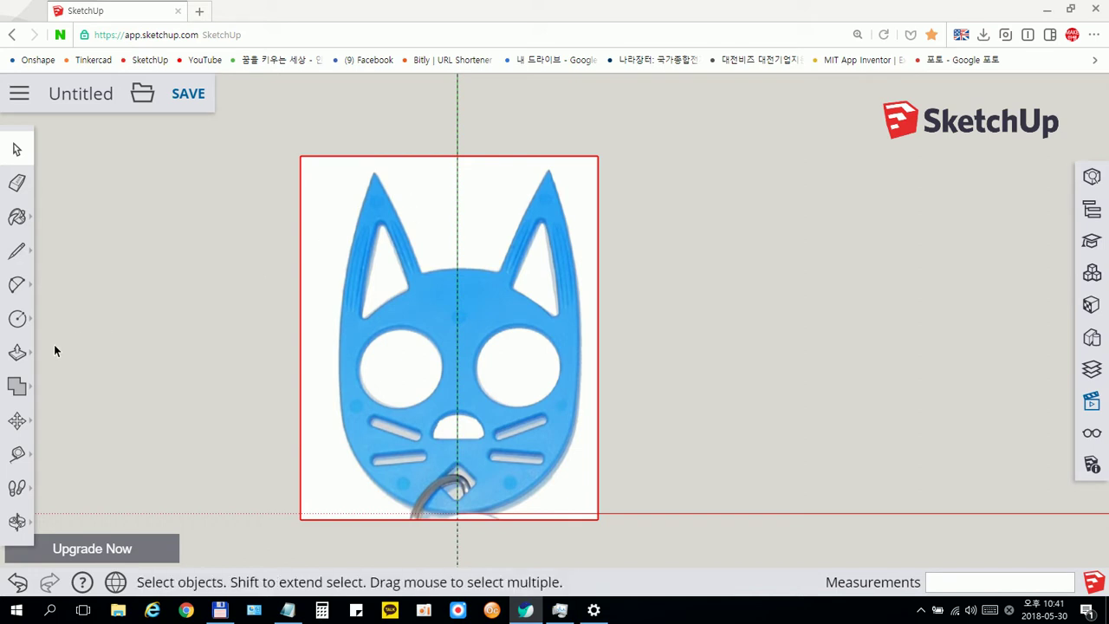
click(18, 319)
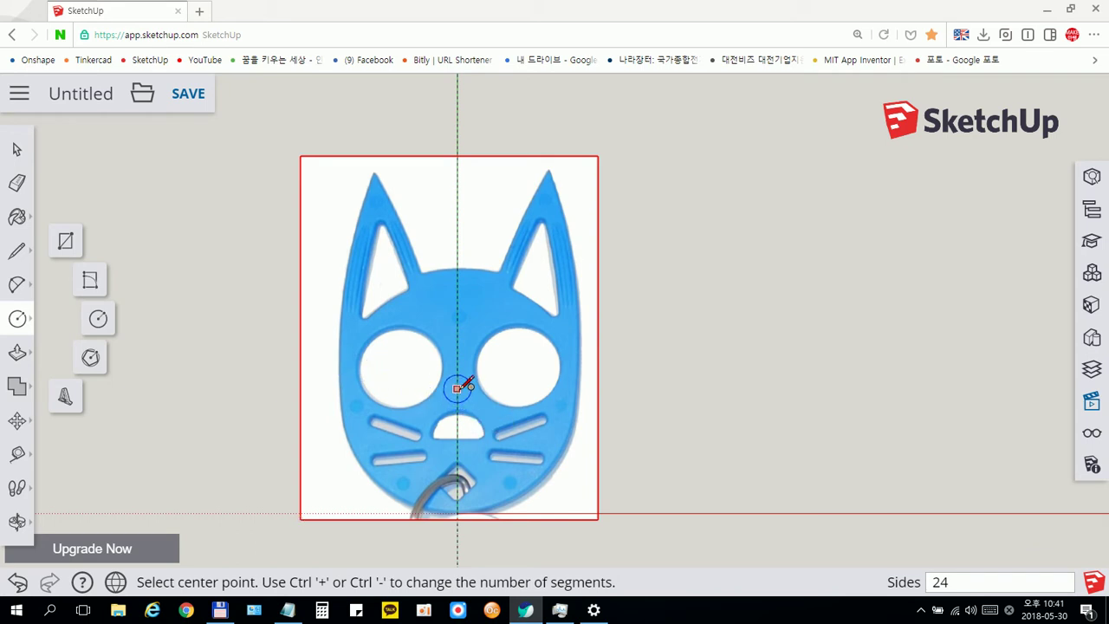
Draw a circle of about 204 mm radius centred on the green axis near the nose
click(456, 391)
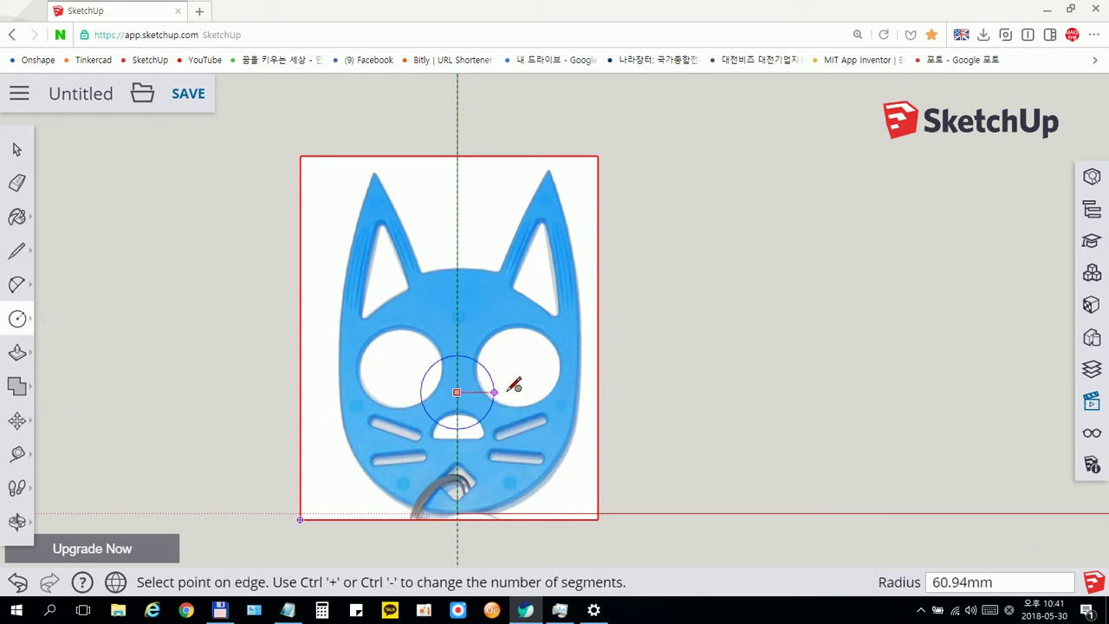
click(580, 392)
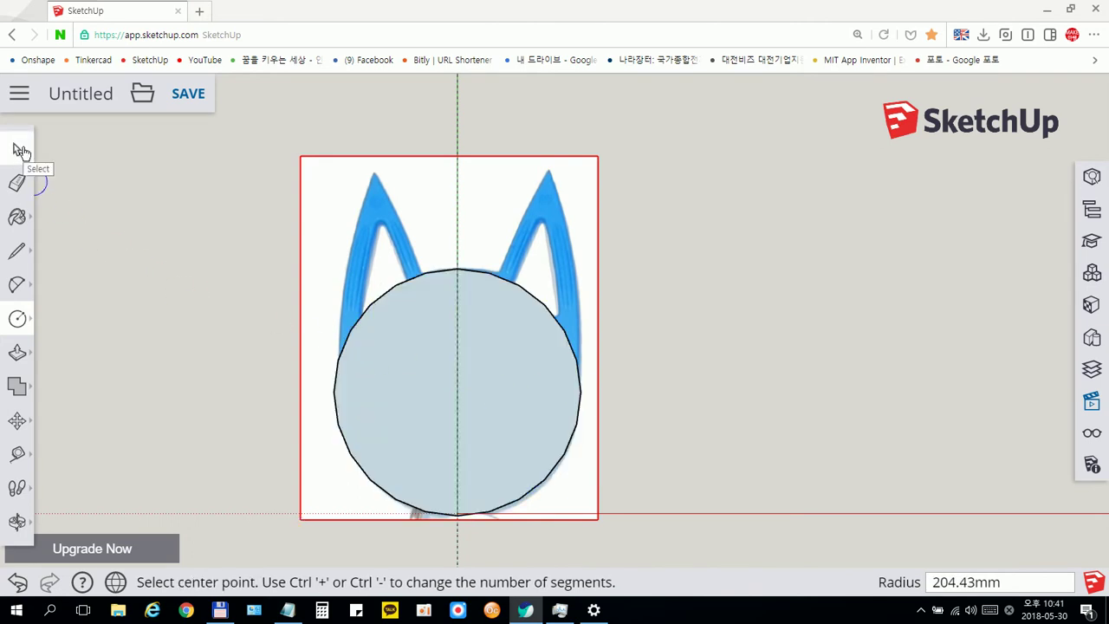
click(21, 152)
scroll(395, 416, up, 2)
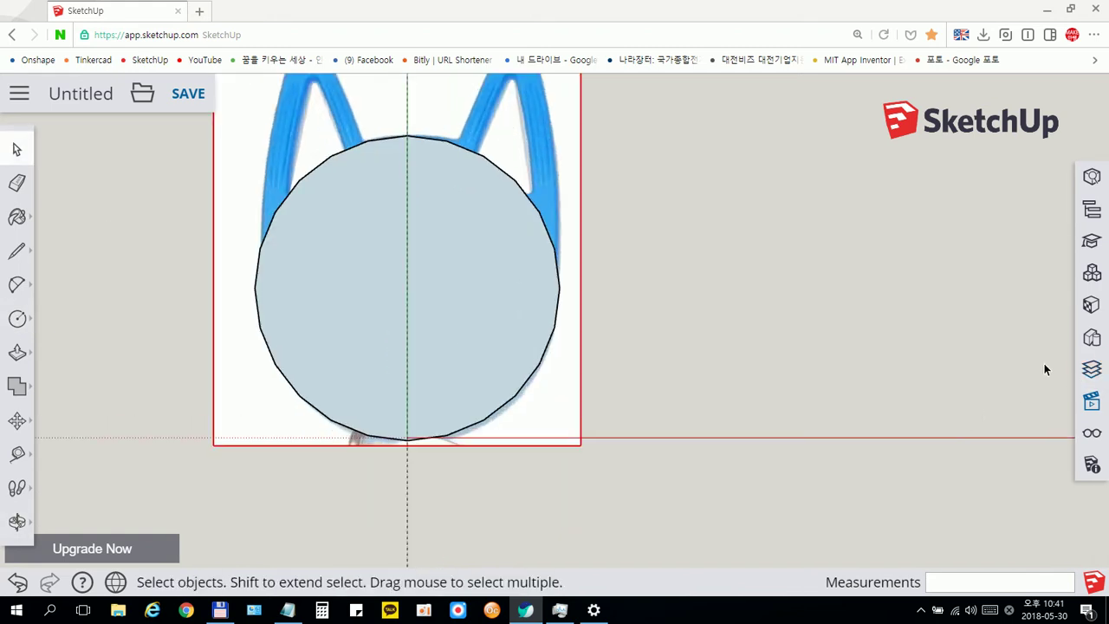
Switch the display to an X-ray style so the photo shows through
click(1092, 340)
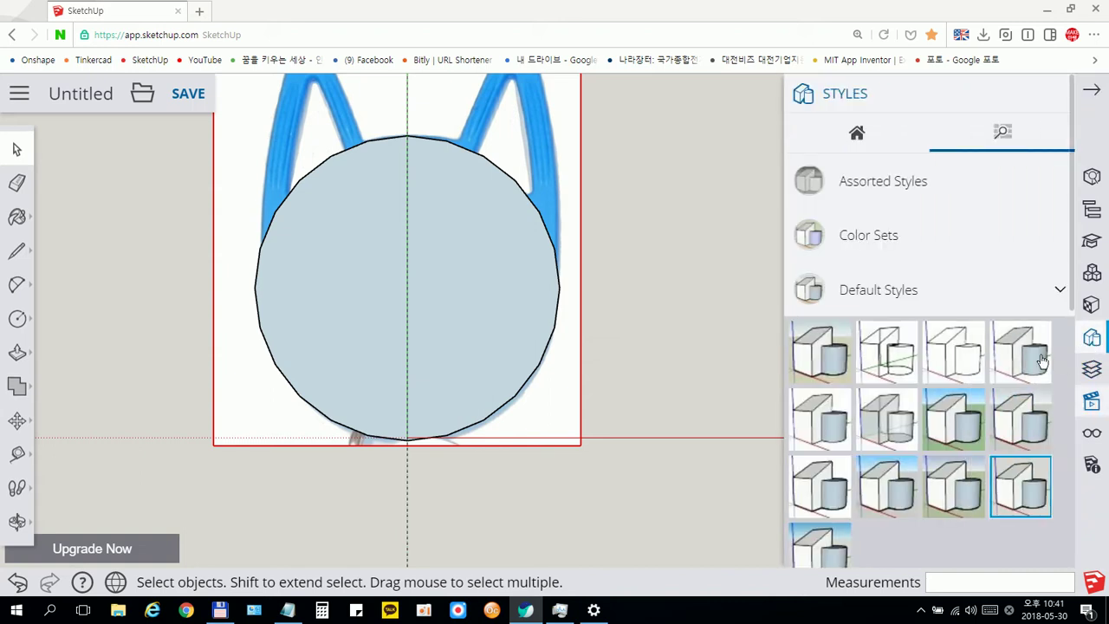
click(898, 431)
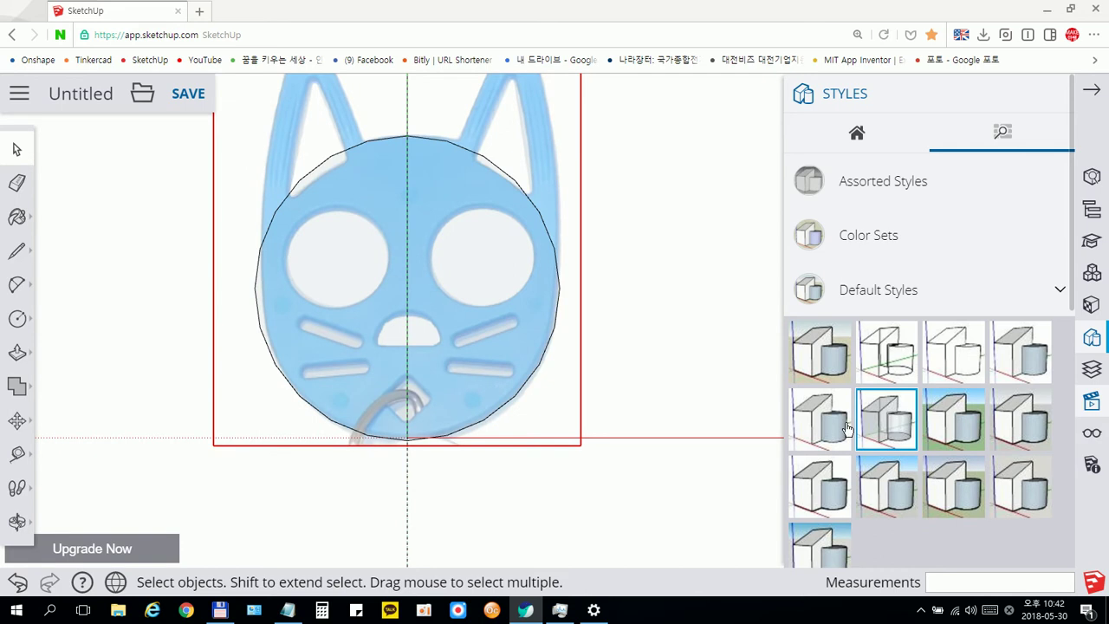
click(1091, 95)
Draw a circle inside the cat's right eye hole
middle_drag(594, 360, 728, 356)
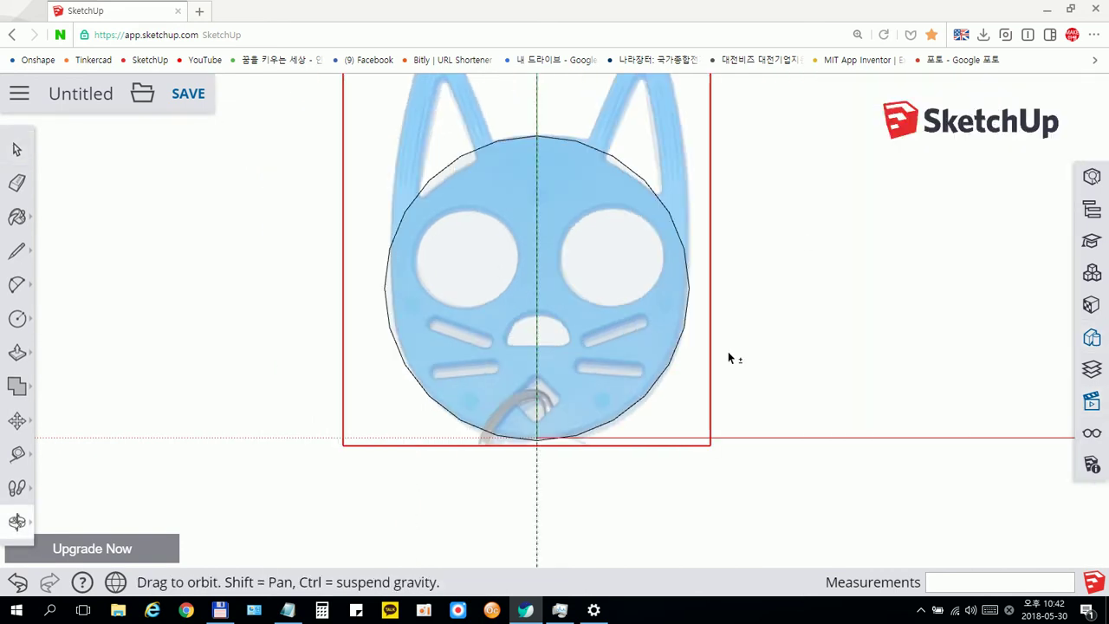
scroll(625, 354, up, 3)
middle_drag(624, 354, 535, 378)
click(18, 319)
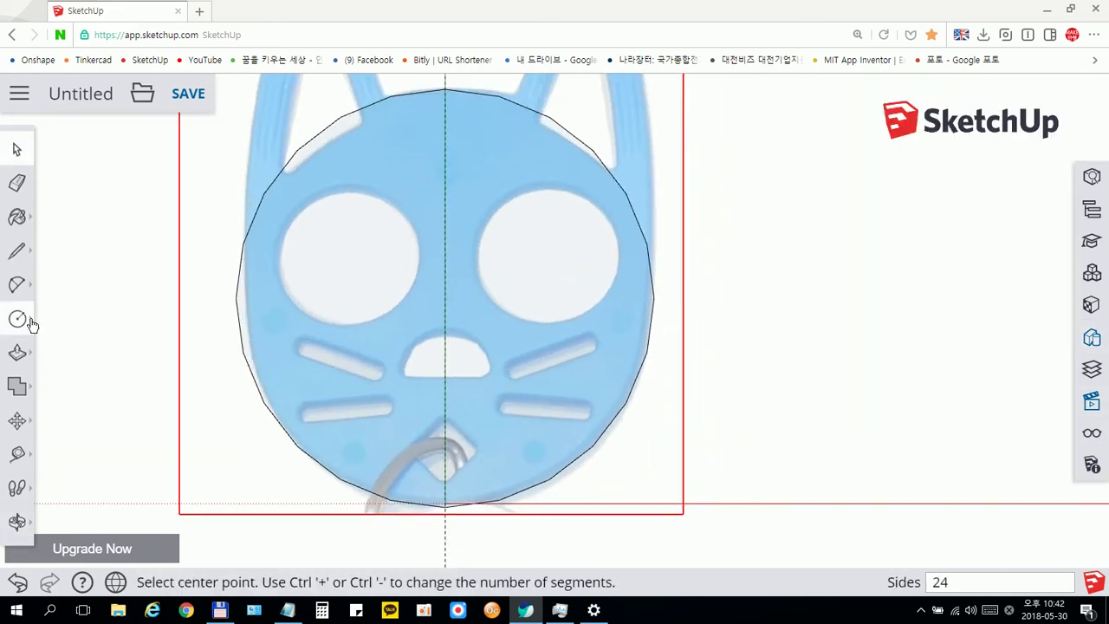
click(548, 257)
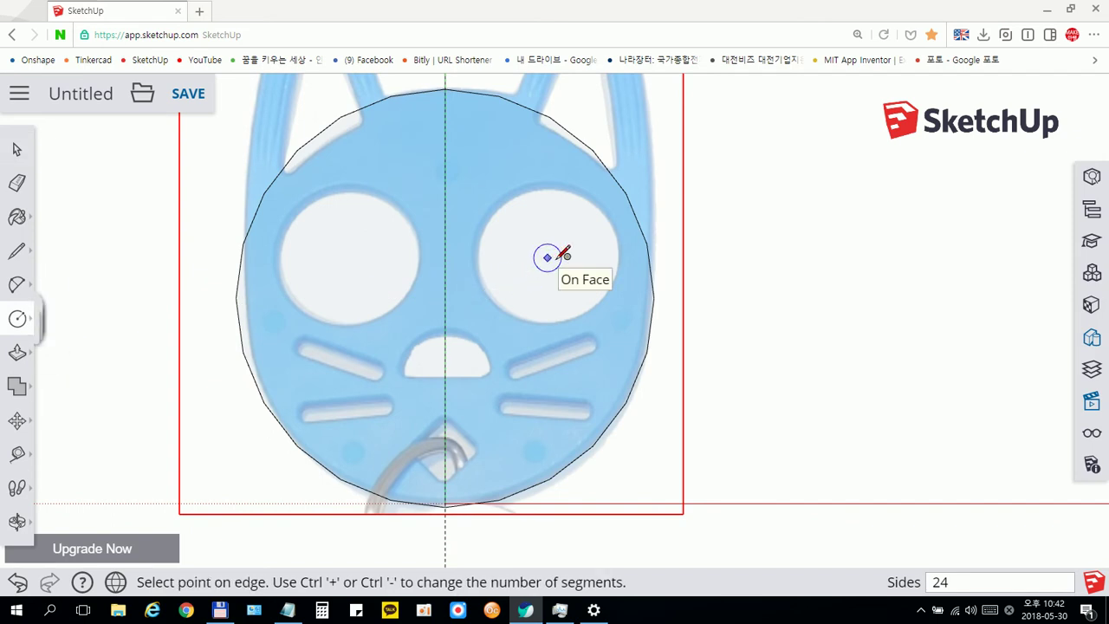
click(614, 257)
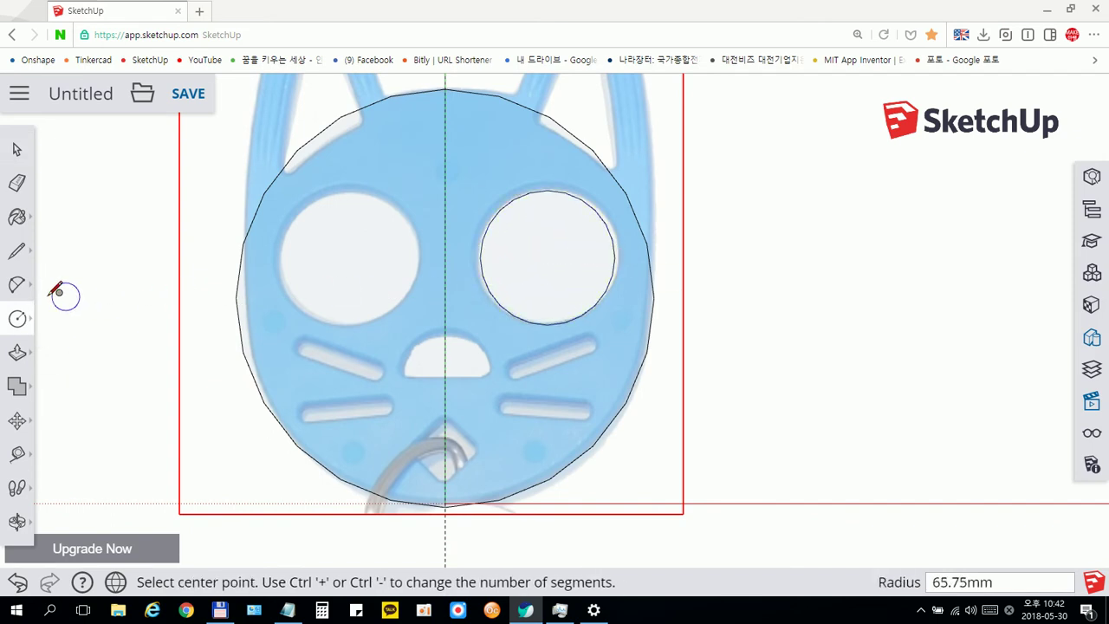
Scale the eye circle wider and taller to fit the hole's shape
click(17, 150)
click(526, 269)
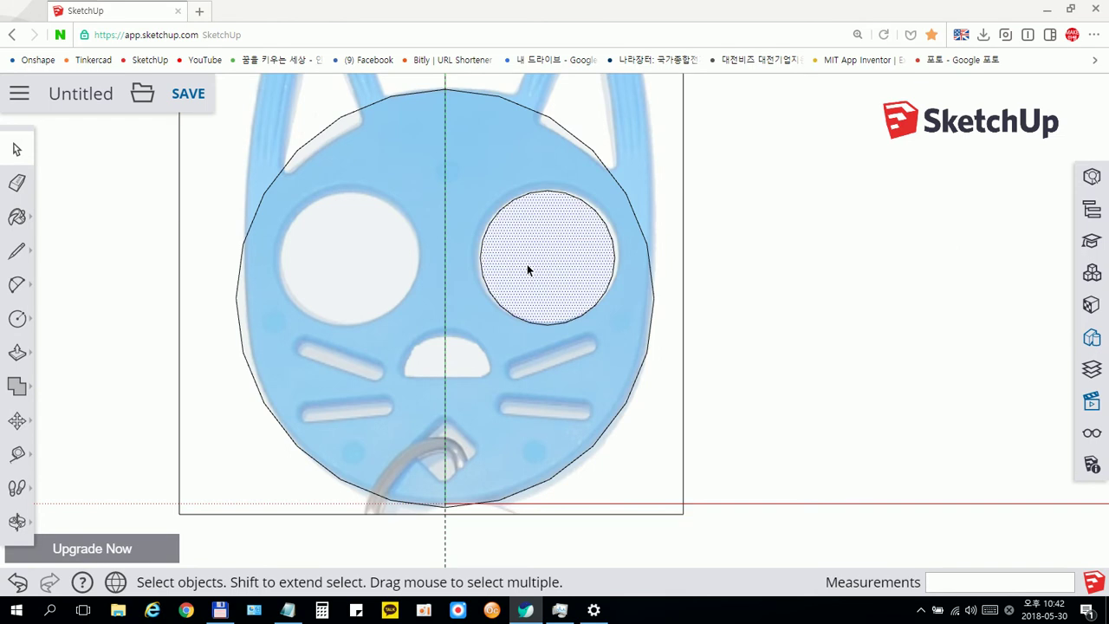
key(s)
drag(614, 258, 621, 257)
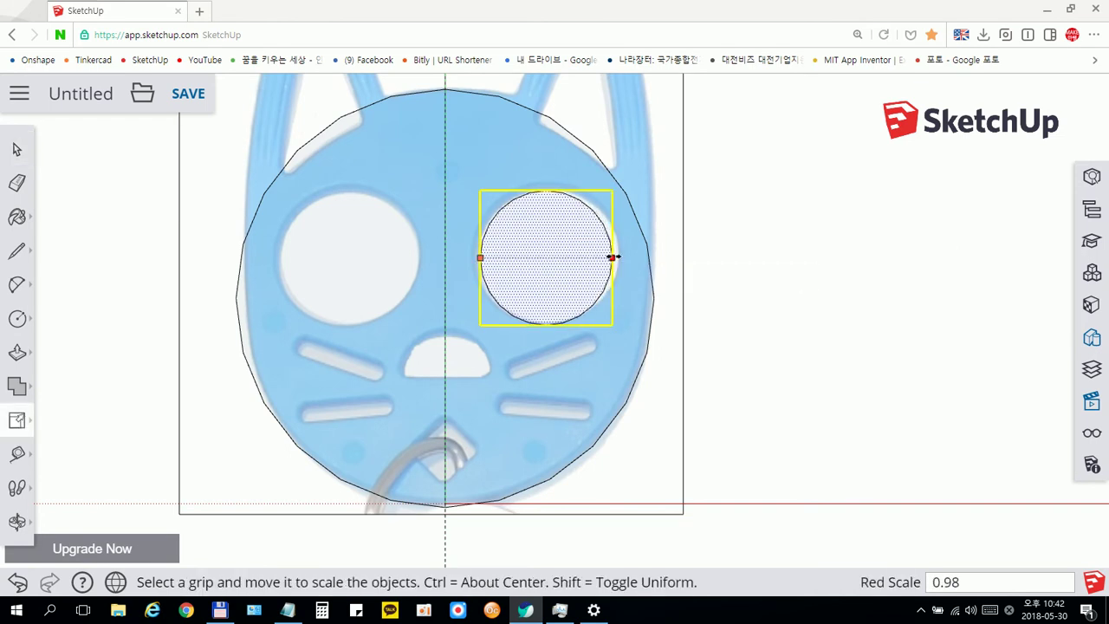
drag(549, 191, 551, 195)
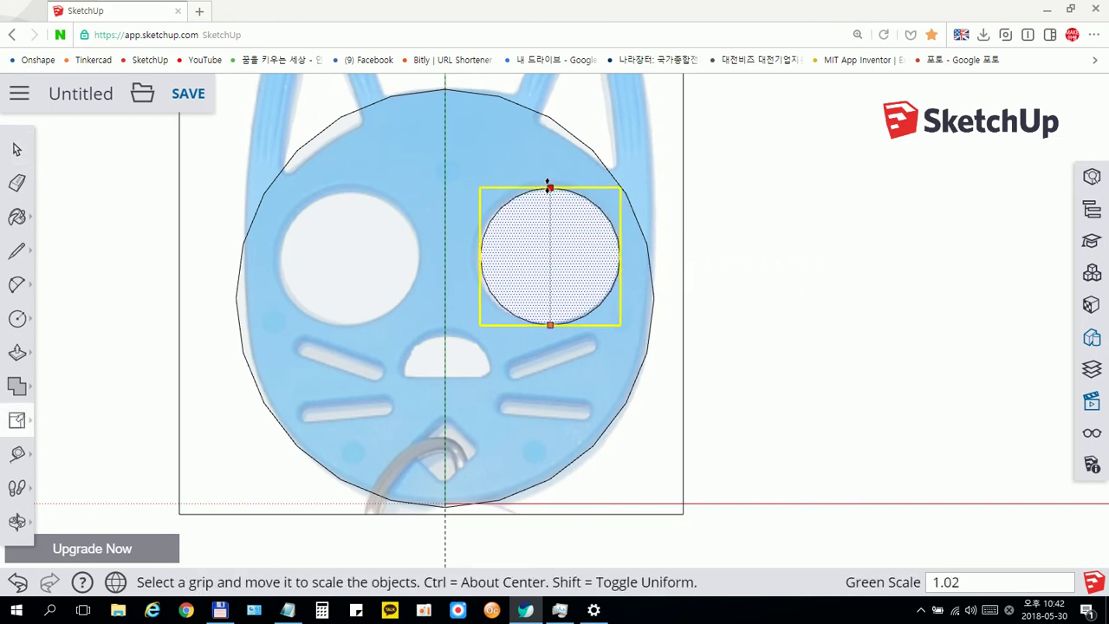
drag(471, 253, 474, 253)
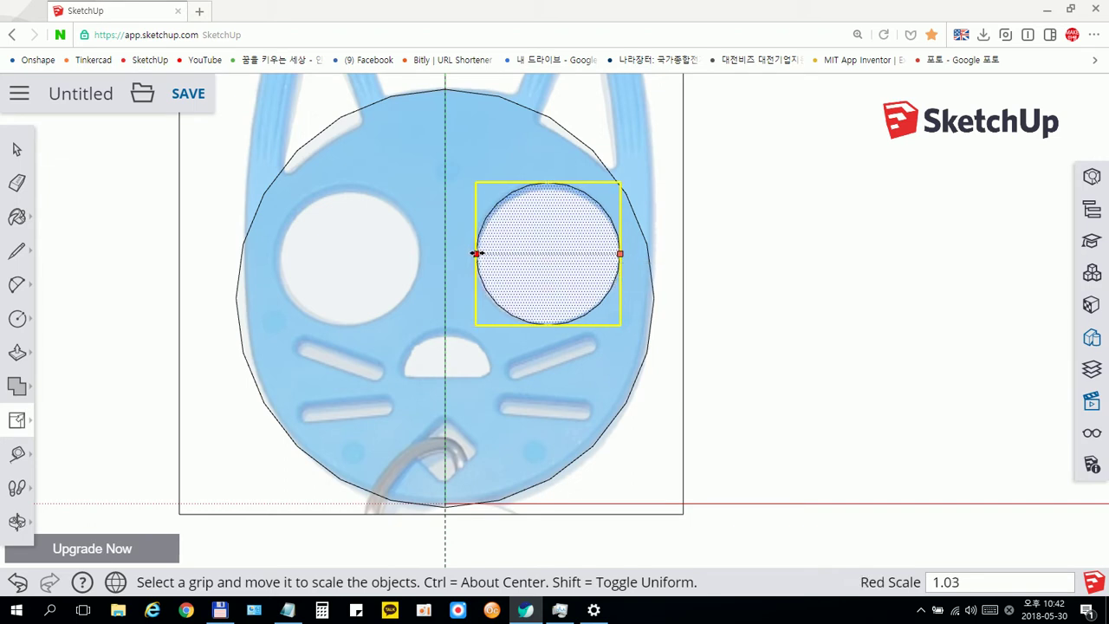
click(17, 149)
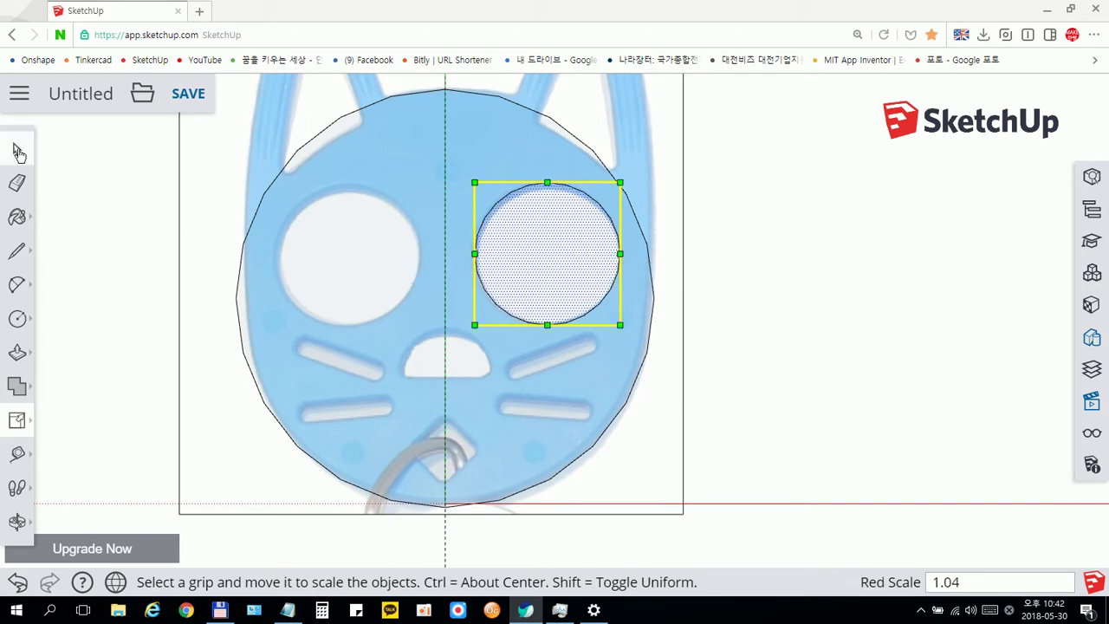
shift+middle_drag(512, 381, 436, 310)
Outline the lower right whisker slot as a rectangle capped with half-circle arcs at both ends
scroll(457, 328, up, 2)
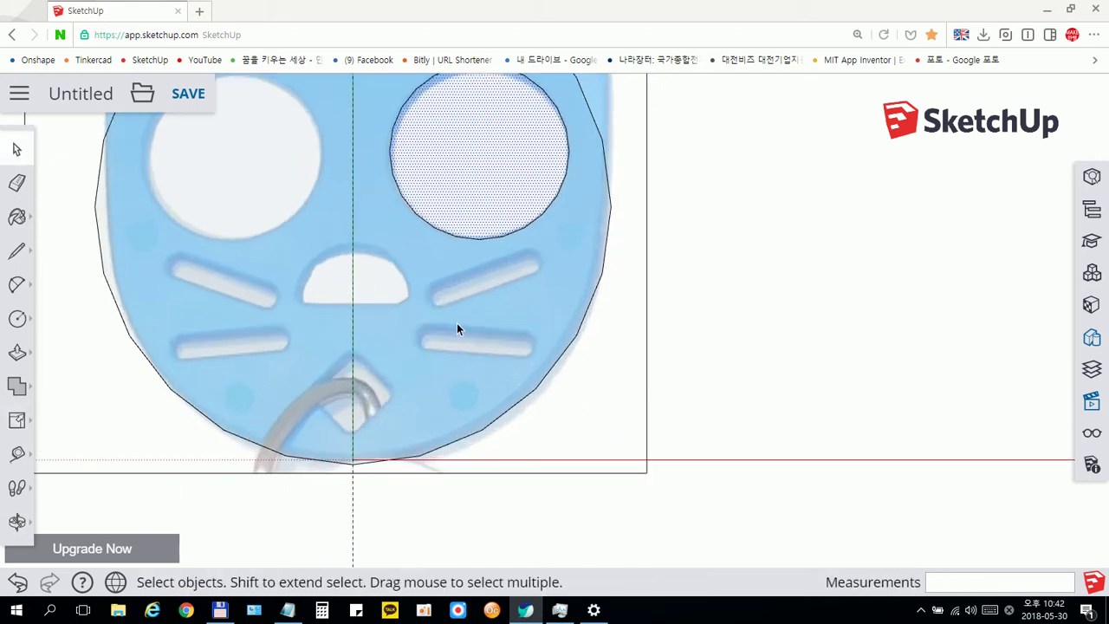
key(r)
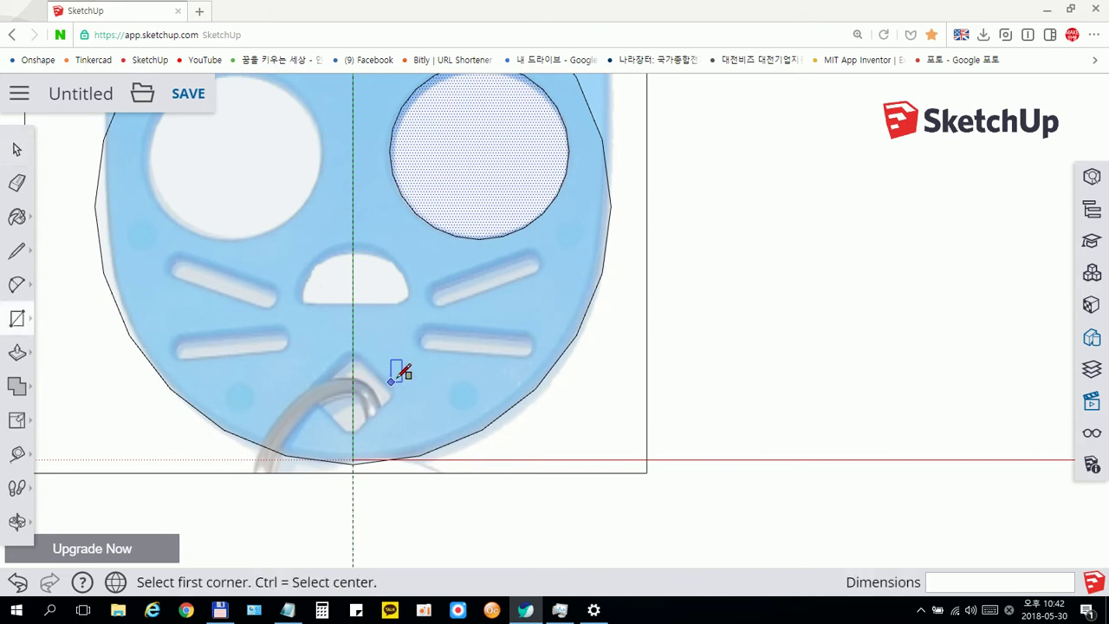
scroll(421, 360, up, 1)
scroll(425, 362, up, 2)
scroll(432, 355, up, 1)
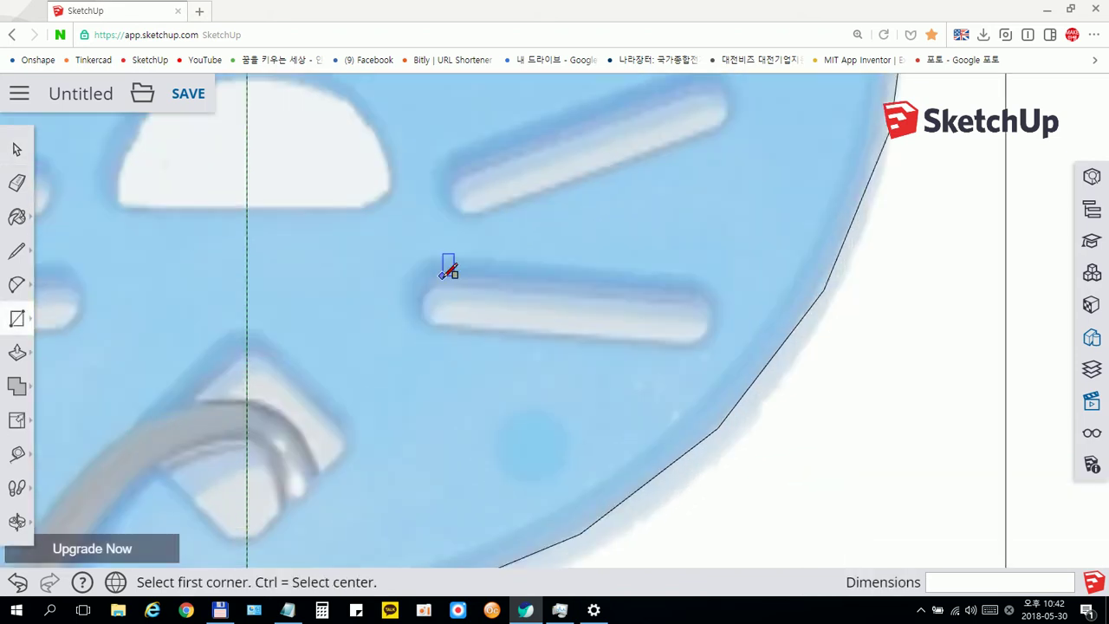
click(441, 276)
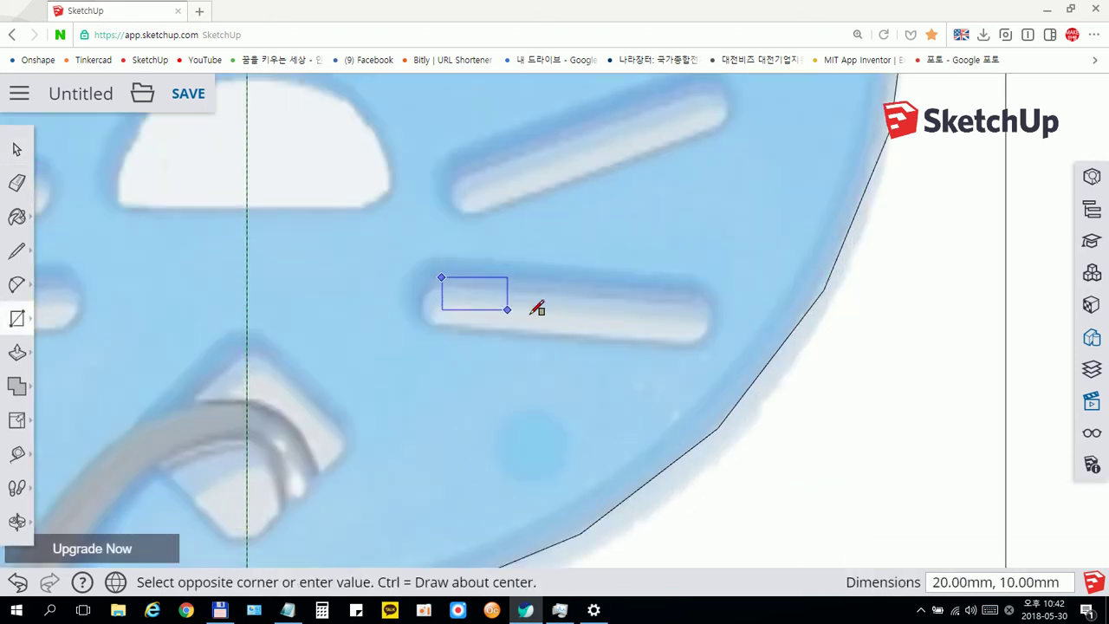
click(697, 320)
key(a)
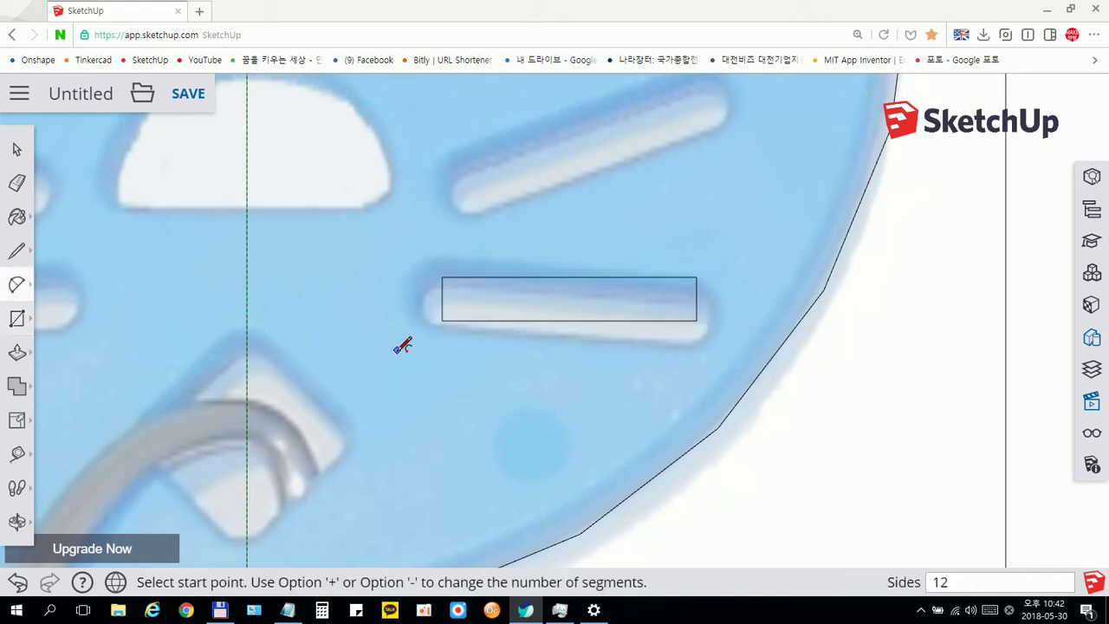
click(696, 277)
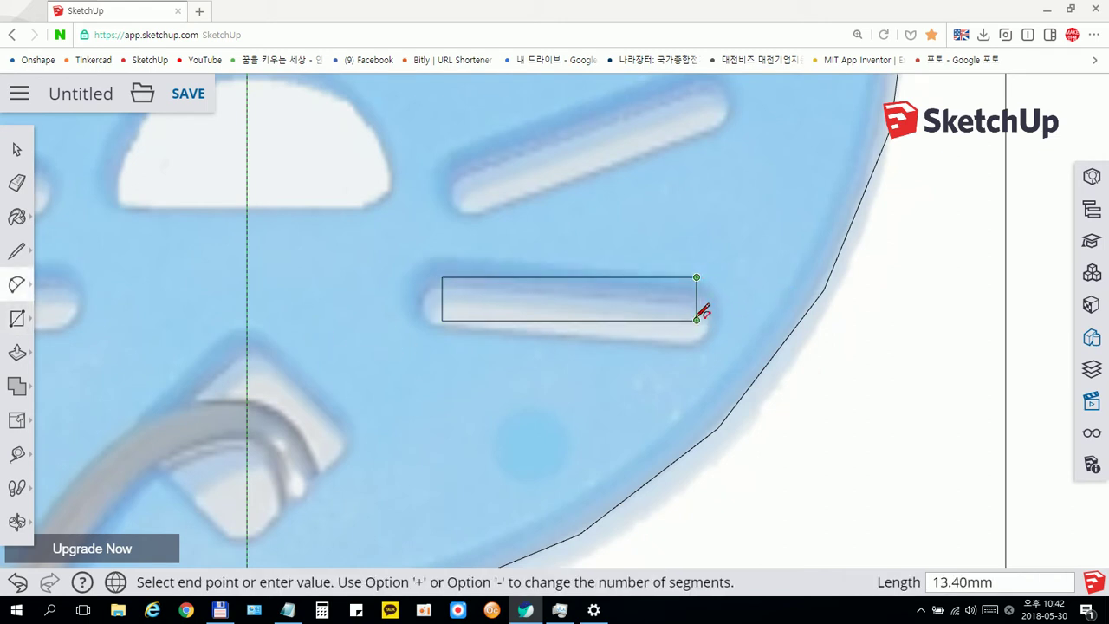
click(697, 321)
click(719, 299)
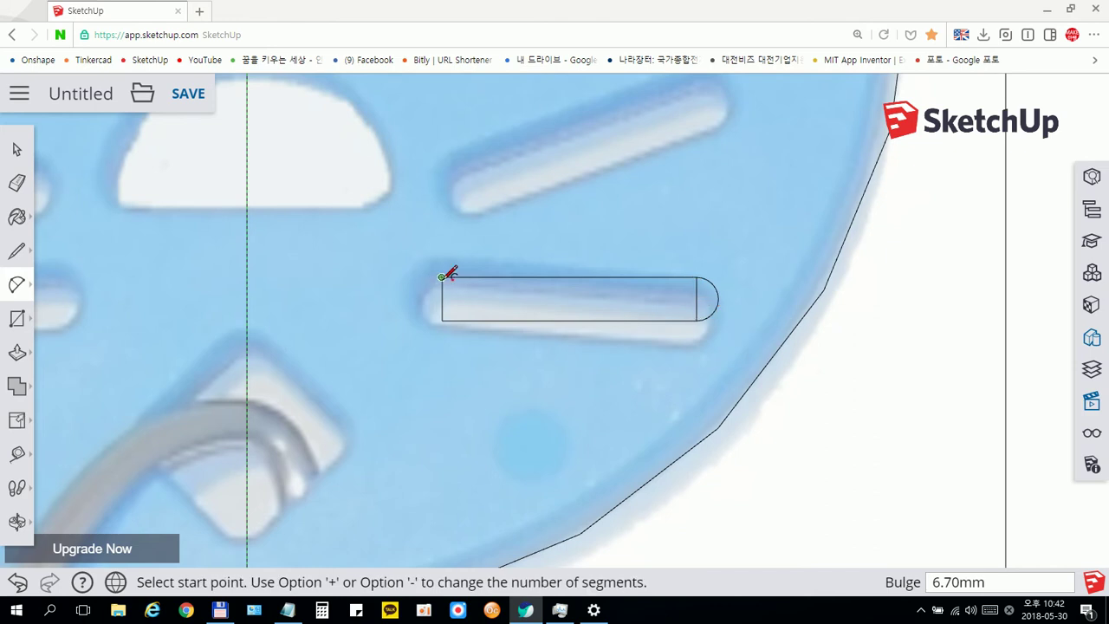
click(442, 277)
click(442, 320)
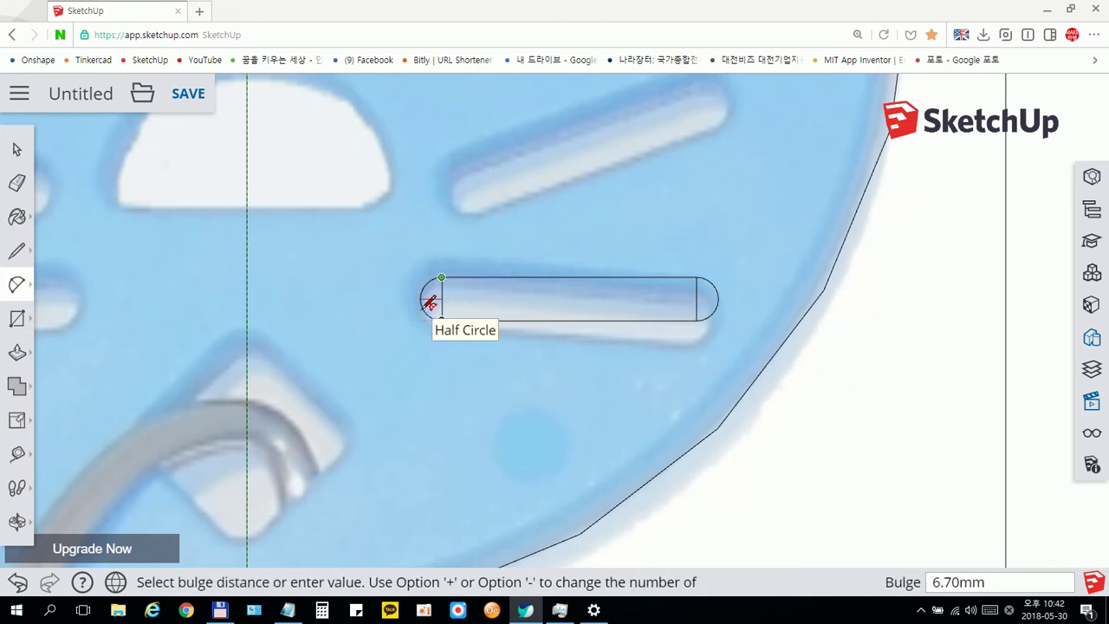
click(425, 301)
Erase the slot's inner end lines and tilt the lower slot 4.4° about its left end
click(17, 149)
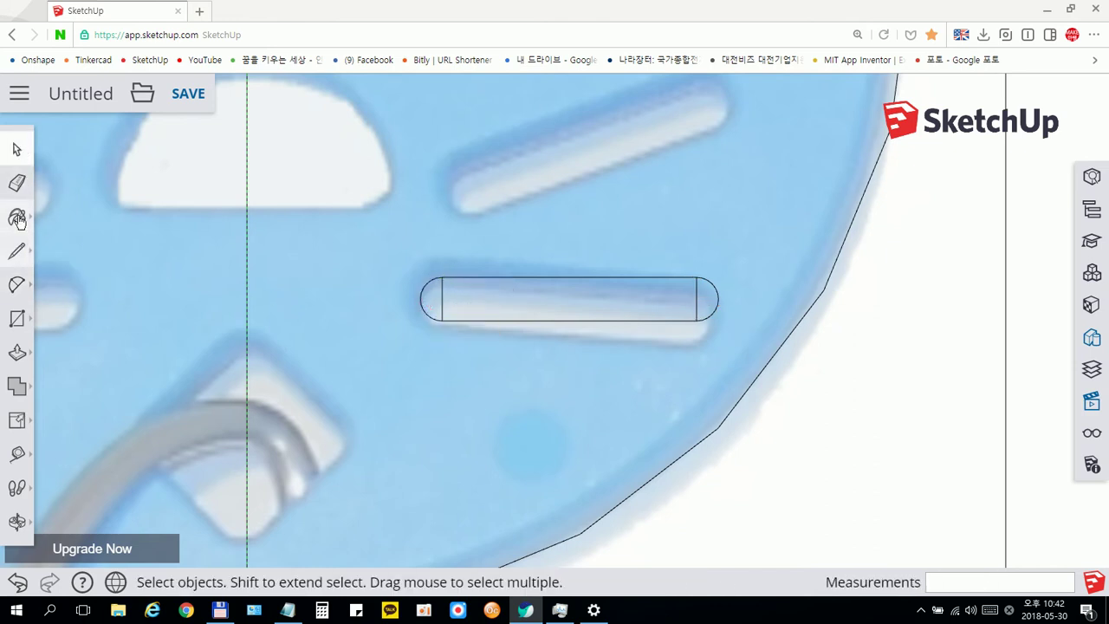
click(17, 182)
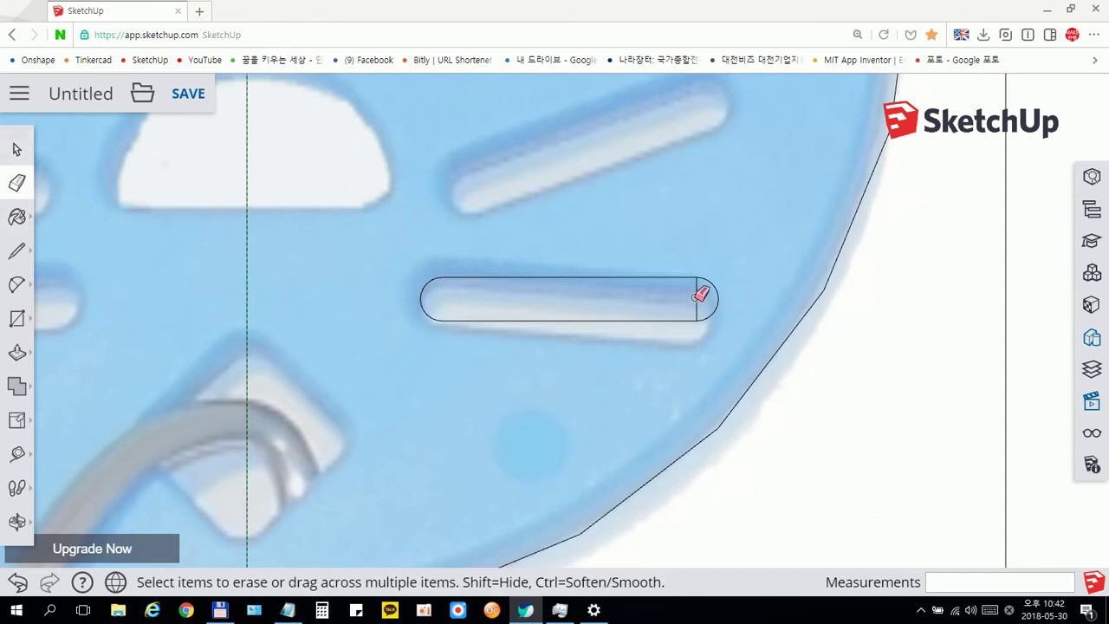
click(16, 149)
click(464, 311)
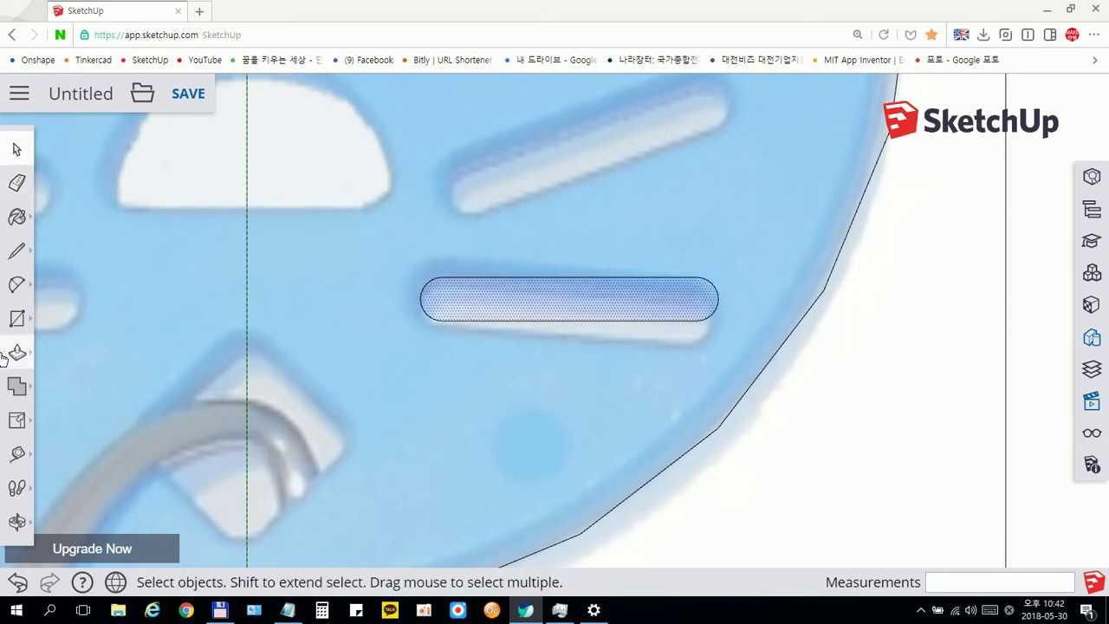
click(21, 427)
click(59, 420)
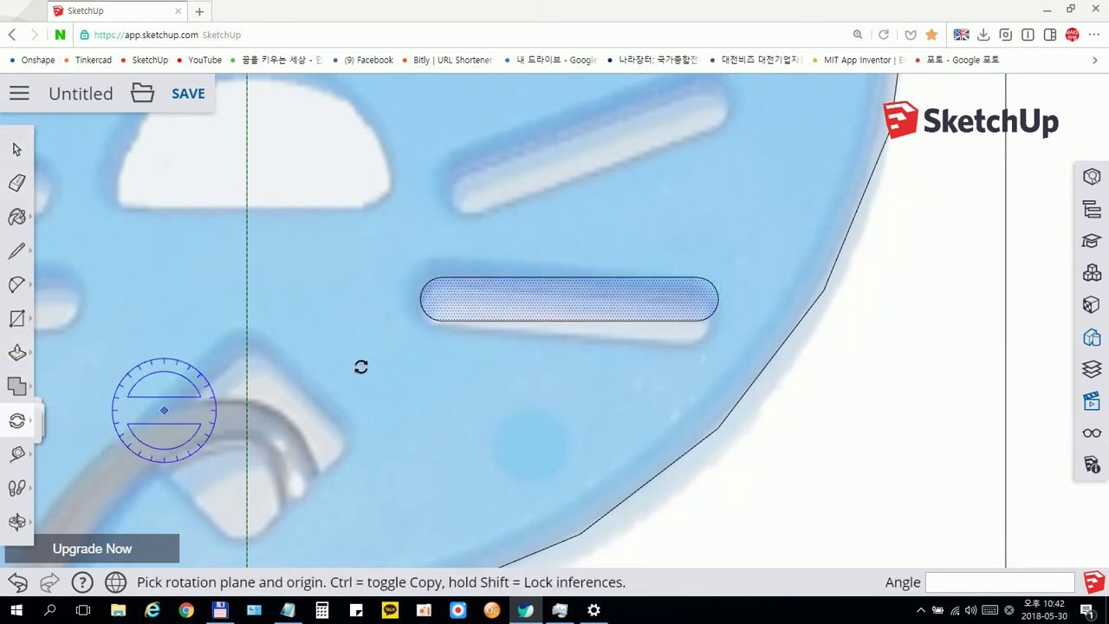
click(442, 321)
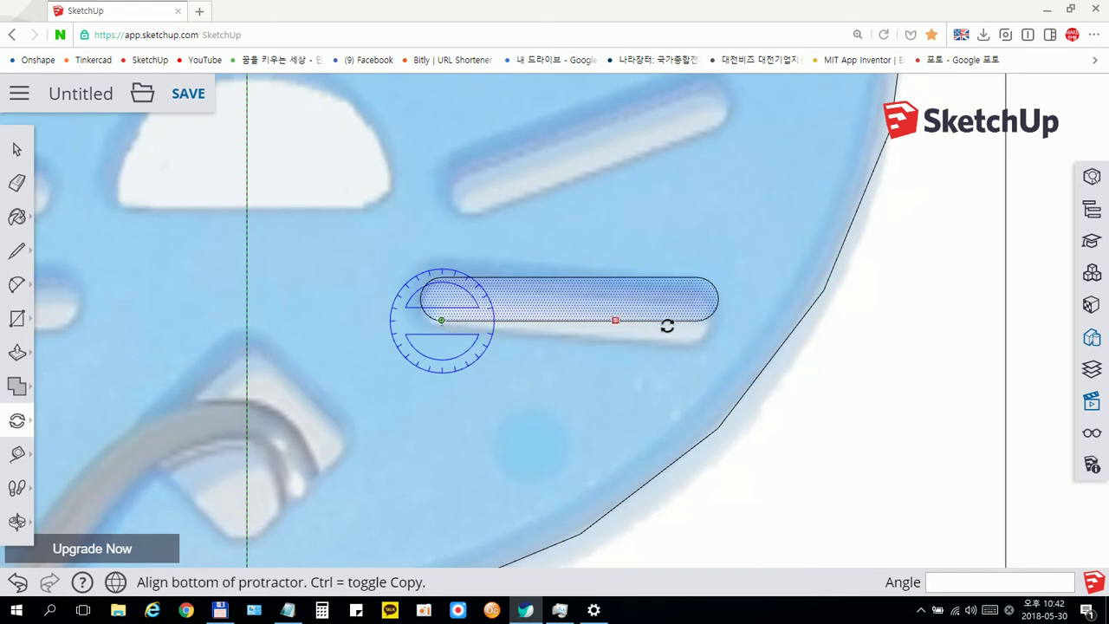
click(696, 321)
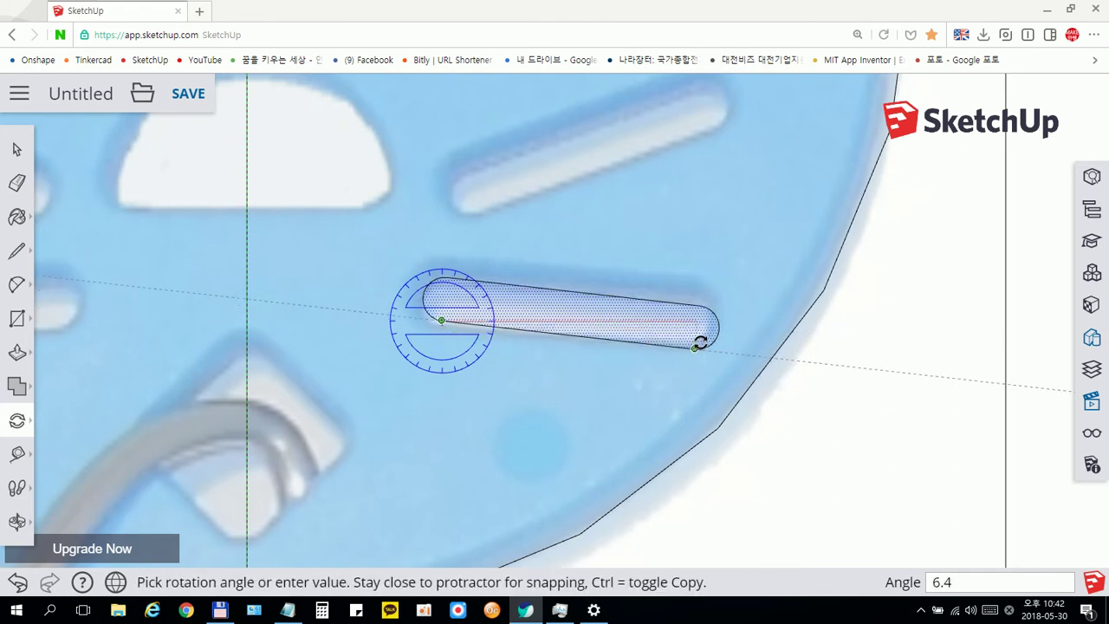
click(701, 342)
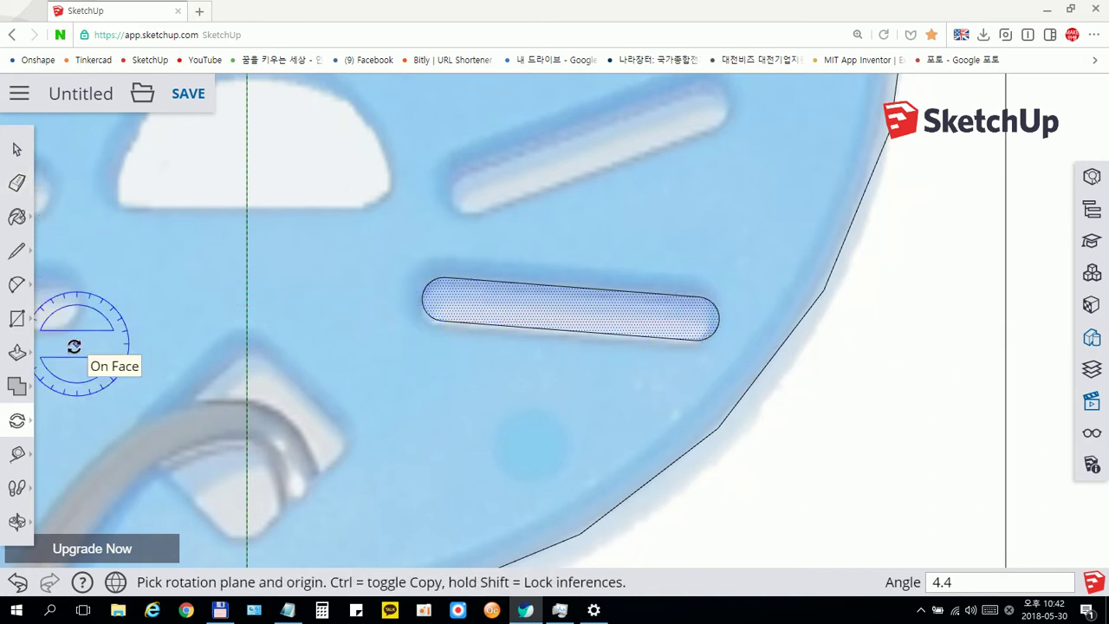
Copy the slot onto the upper whisker and rotate the copy 23.6° to match its slant
key(m)
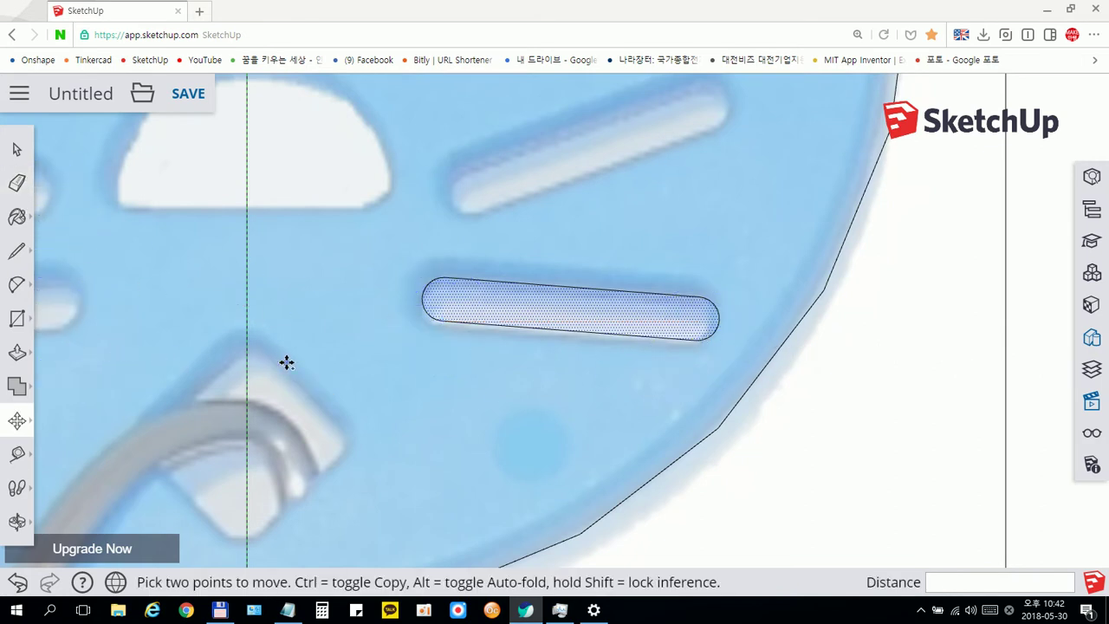
key(ctrl)
click(441, 320)
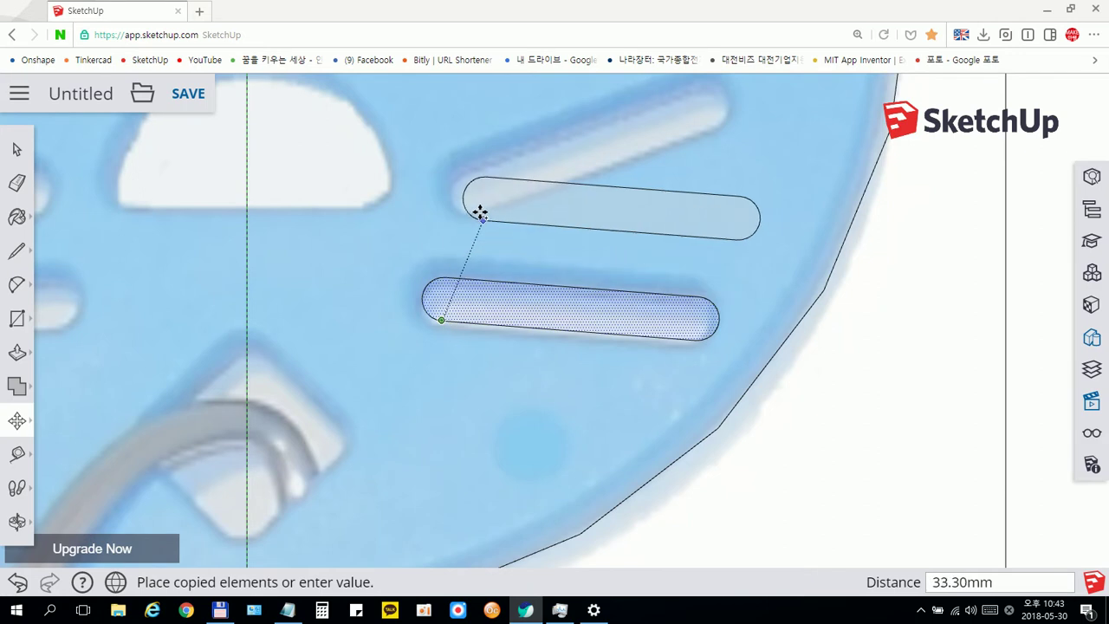
click(469, 210)
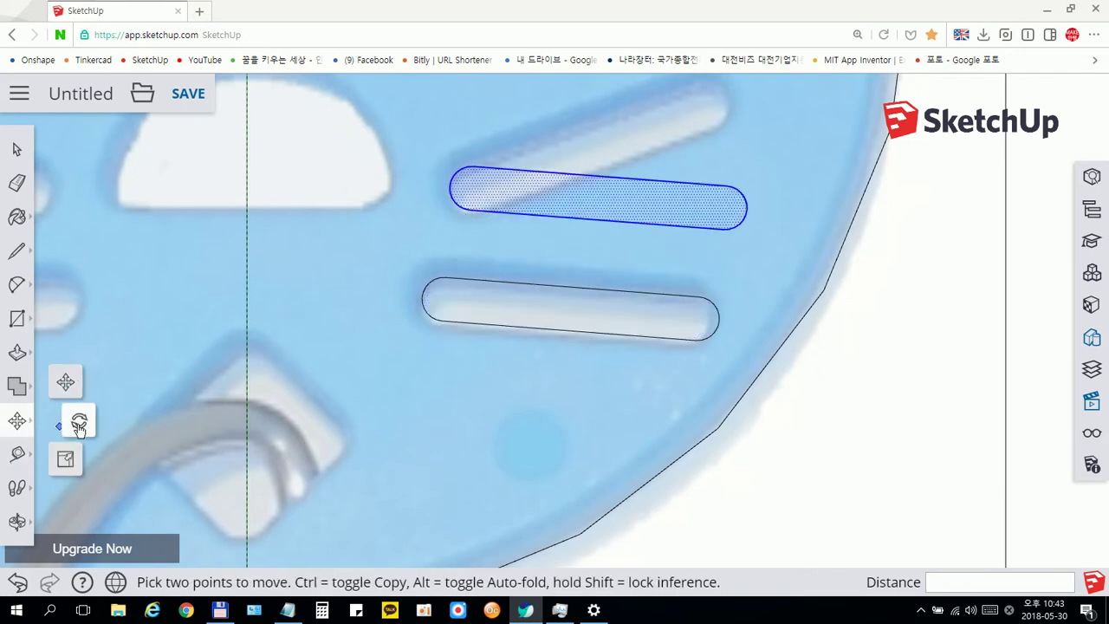
click(74, 422)
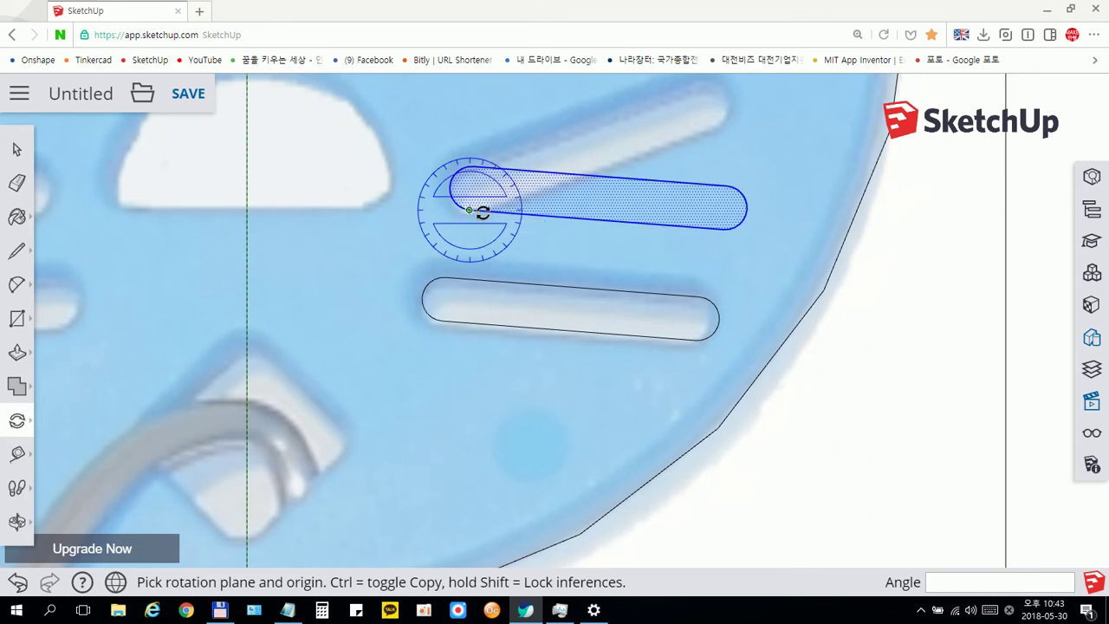
click(468, 209)
click(719, 228)
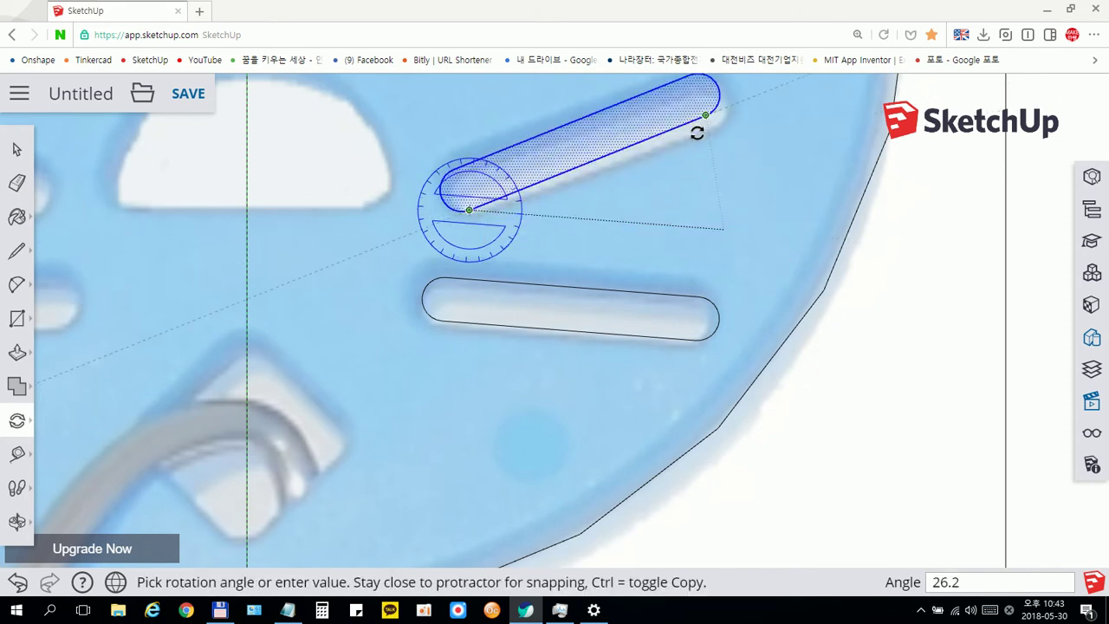
click(700, 131)
scroll(584, 386, down, 1)
Draw a 45.25mm-radius circle centred on the symmetry axis at the mouth
scroll(579, 380, down, 3)
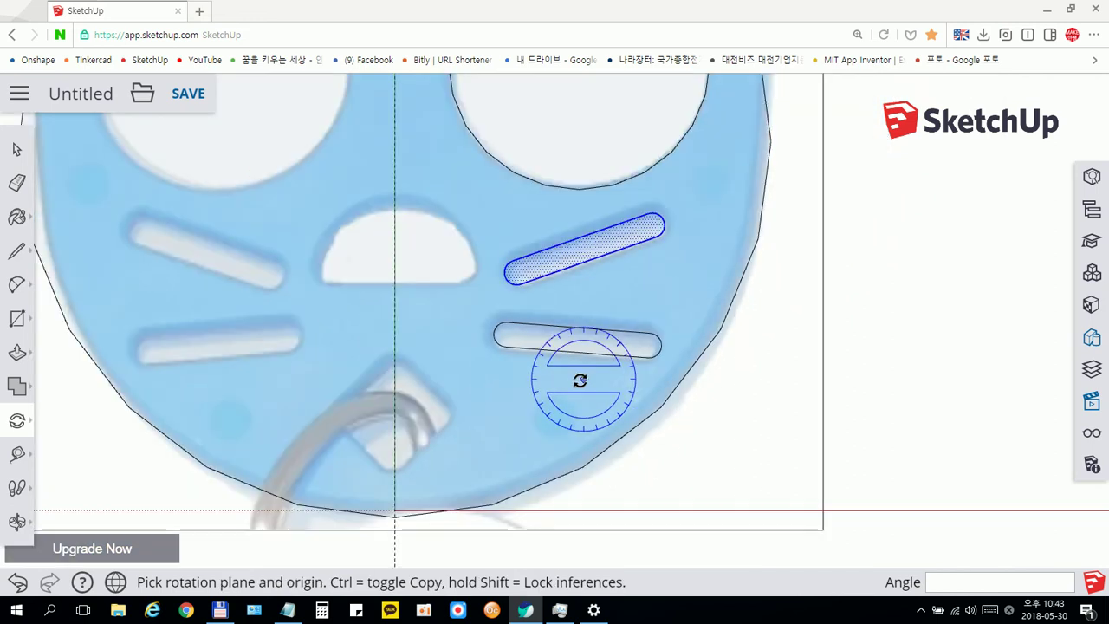
scroll(579, 380, down, 1)
click(17, 285)
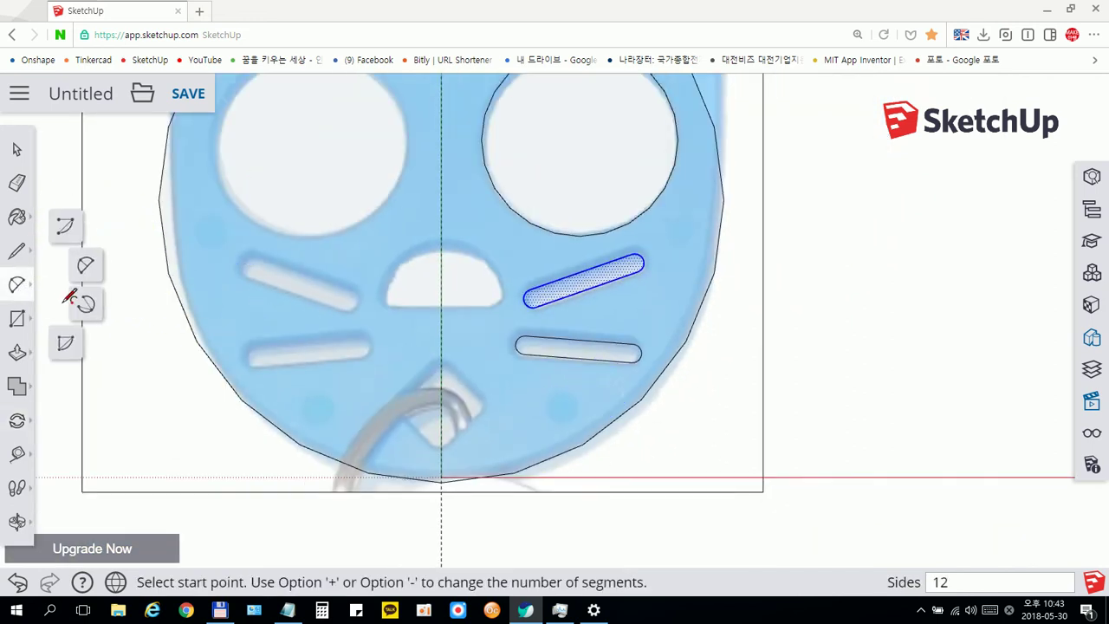
click(17, 317)
click(441, 307)
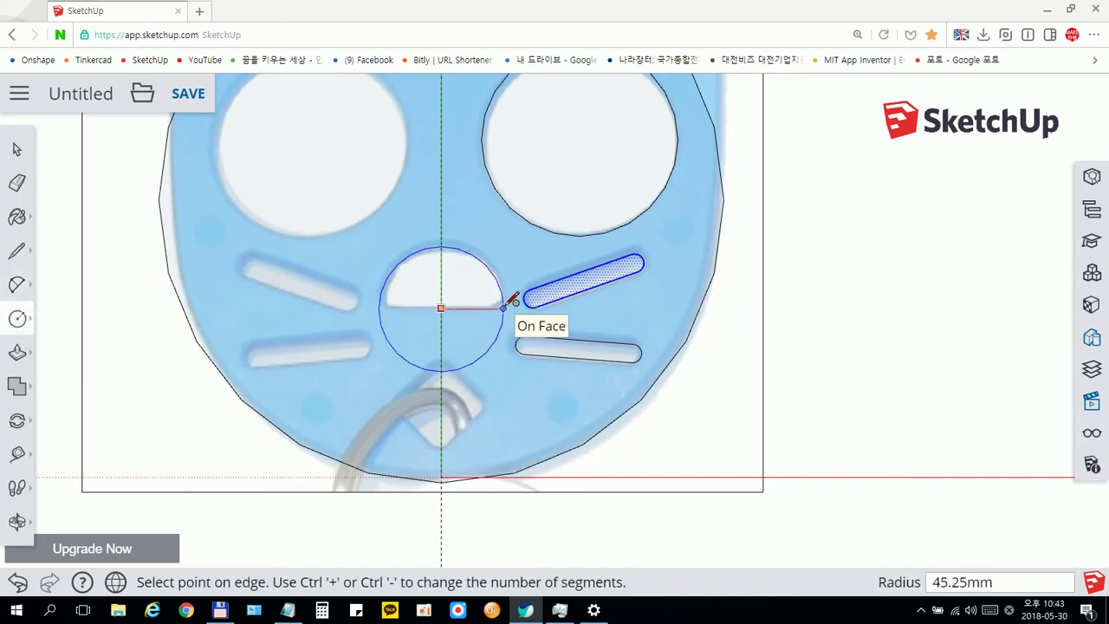
click(502, 306)
Draw a diameter line across the circle and erase its lower arc, leaving a semicircle
click(17, 250)
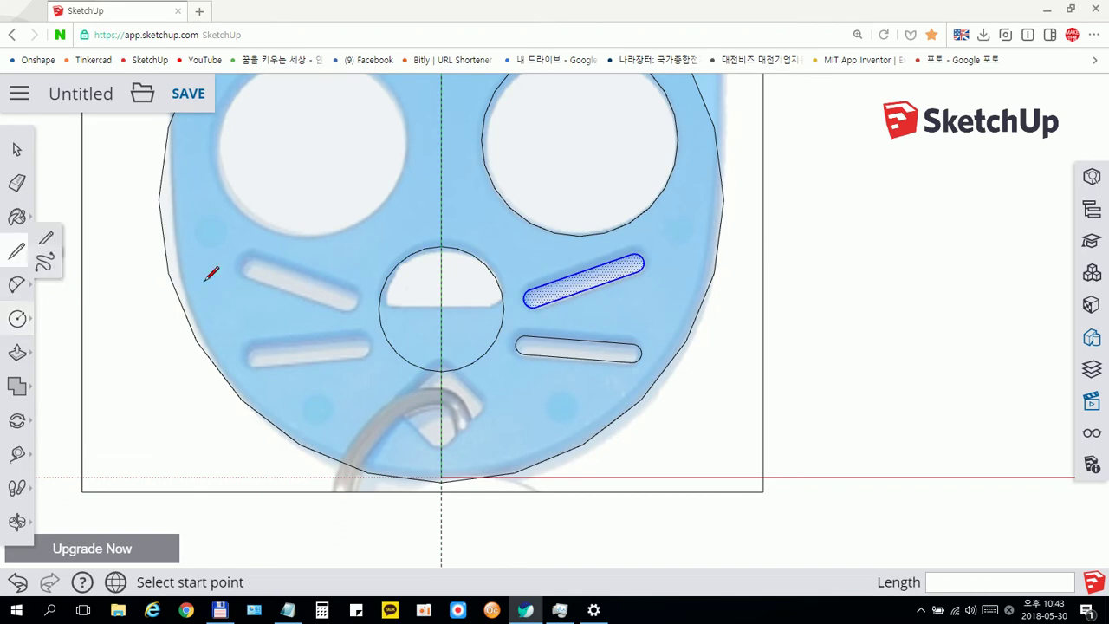
click(379, 307)
click(503, 308)
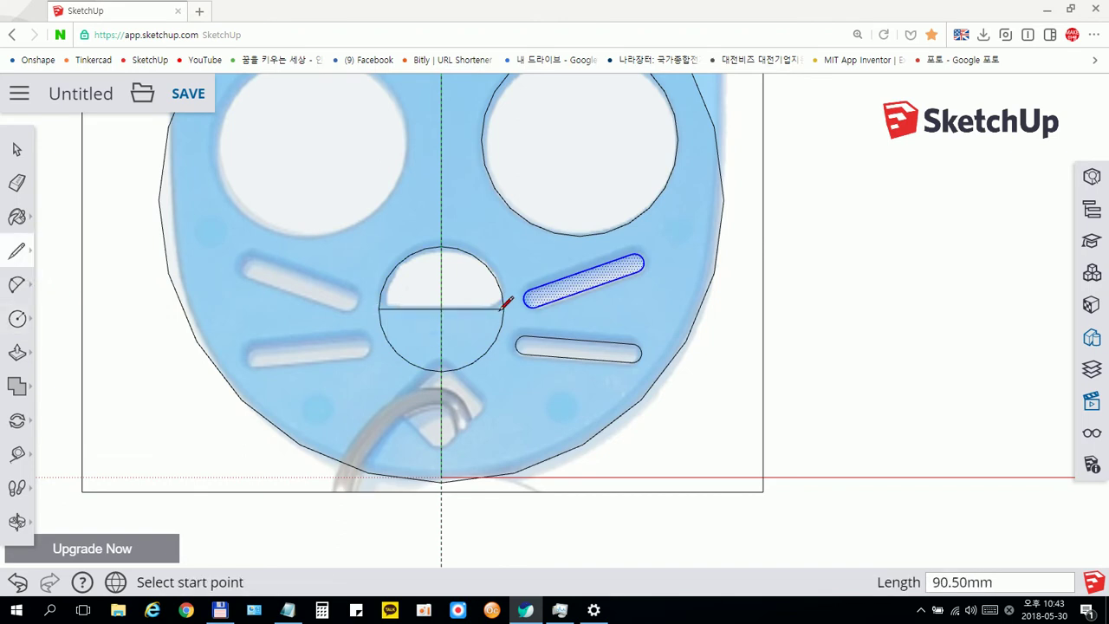
click(17, 181)
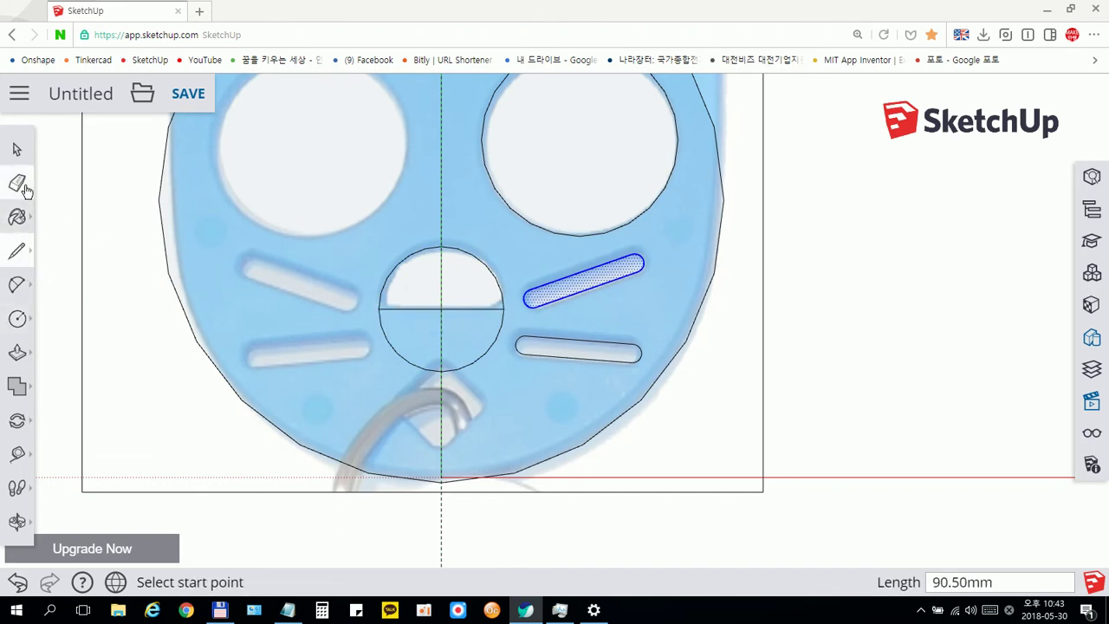
click(401, 354)
scroll(421, 392, up, 1)
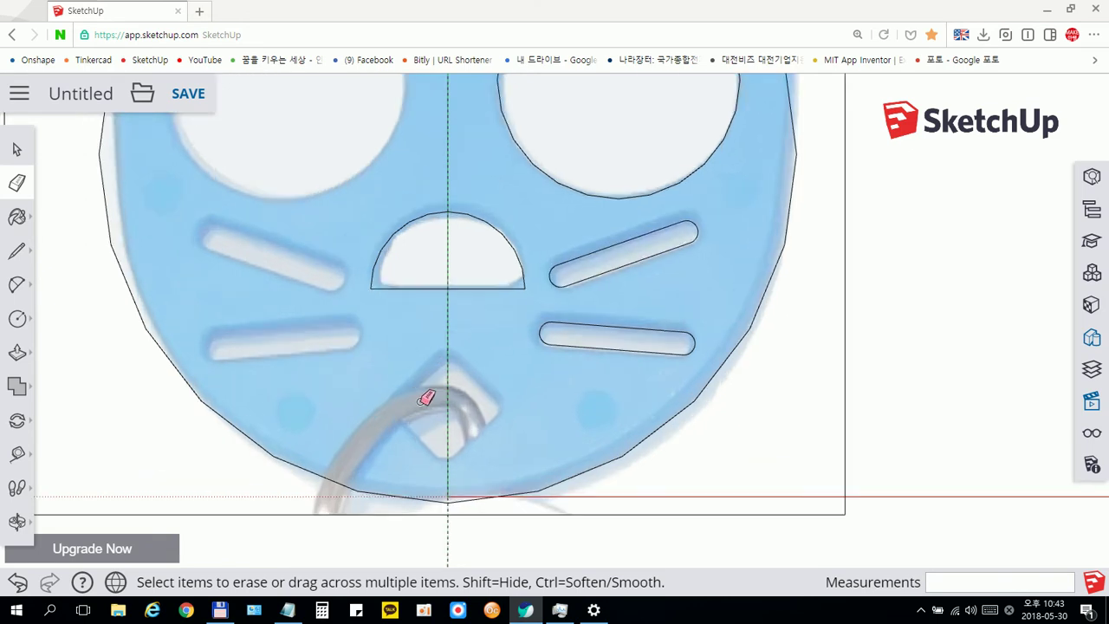
scroll(424, 397, up, 1)
shift+middle_drag(393, 384, 328, 314)
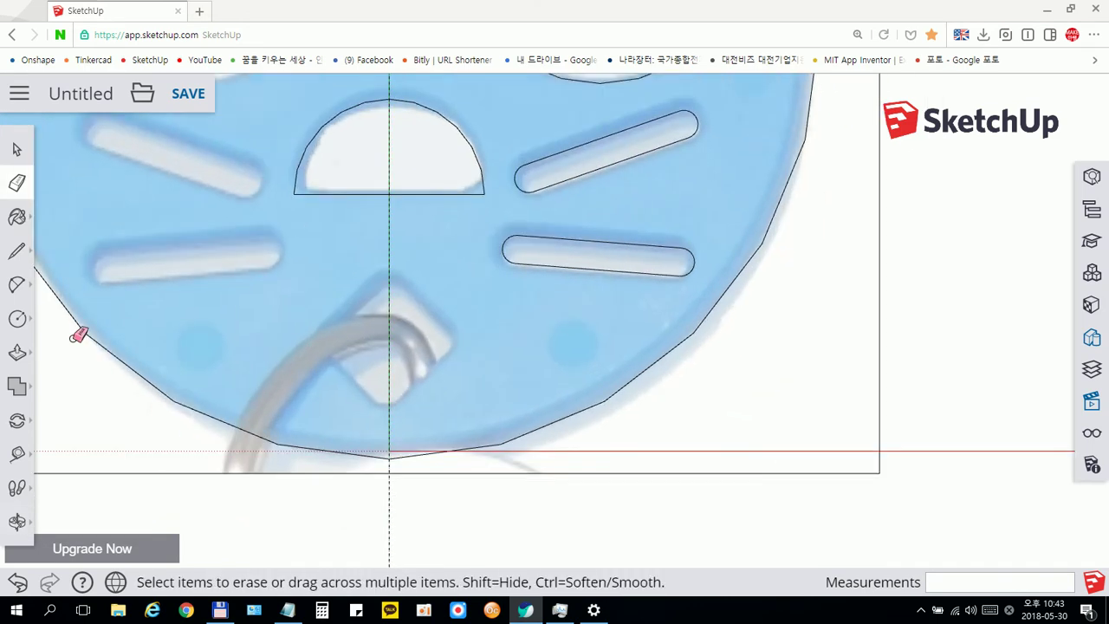
click(16, 318)
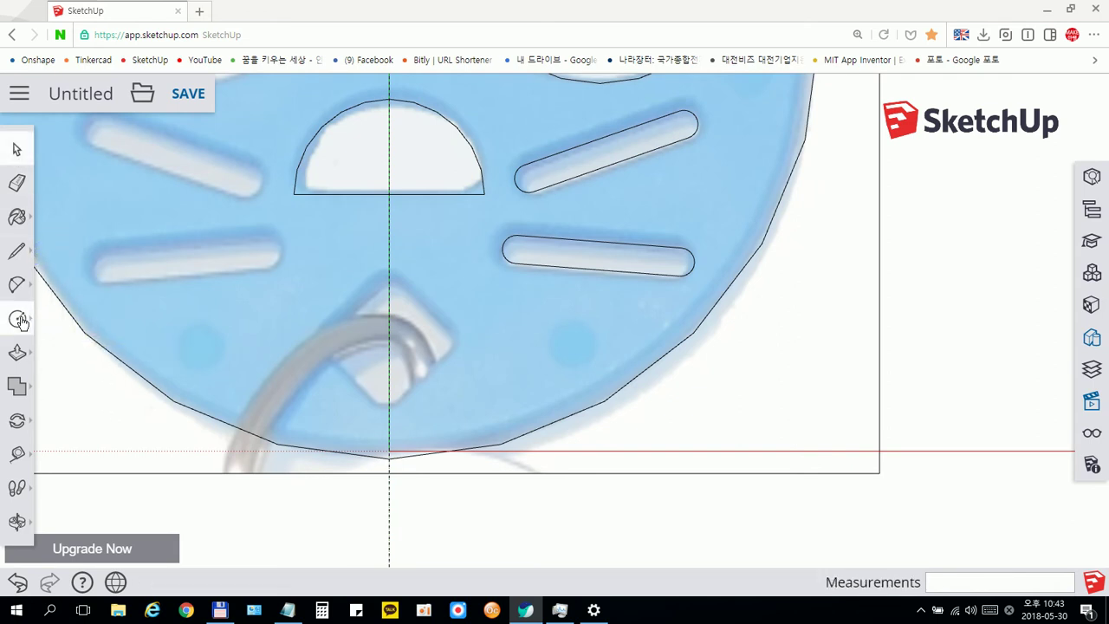
Draw a 4-sided, 32.91mm-radius diamond on the axis near the chin, then pan up to the ears
click(91, 358)
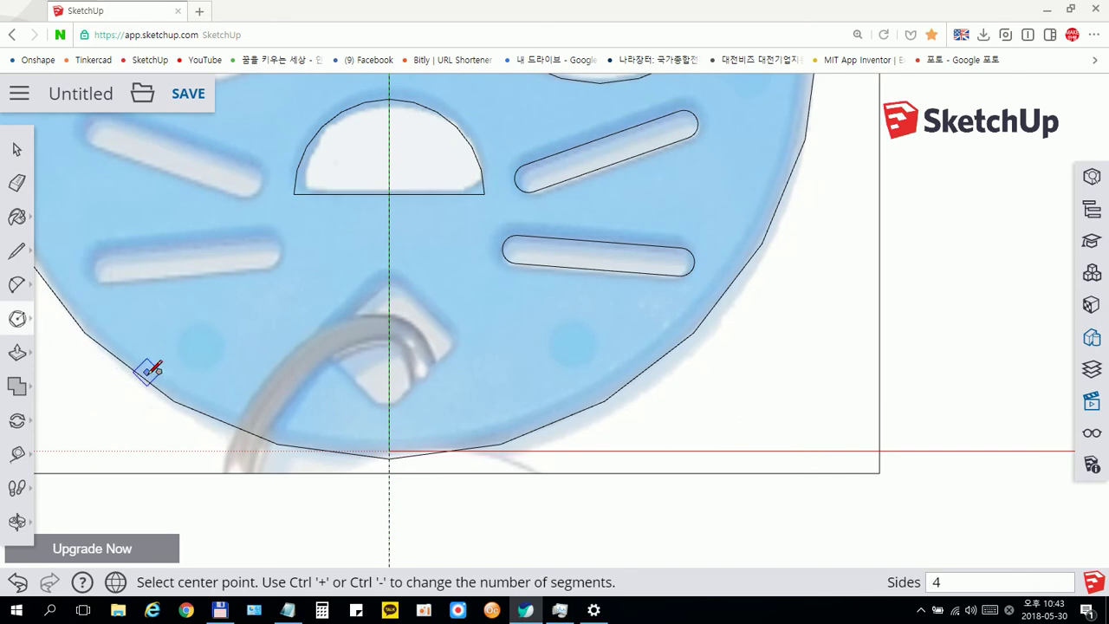
click(388, 346)
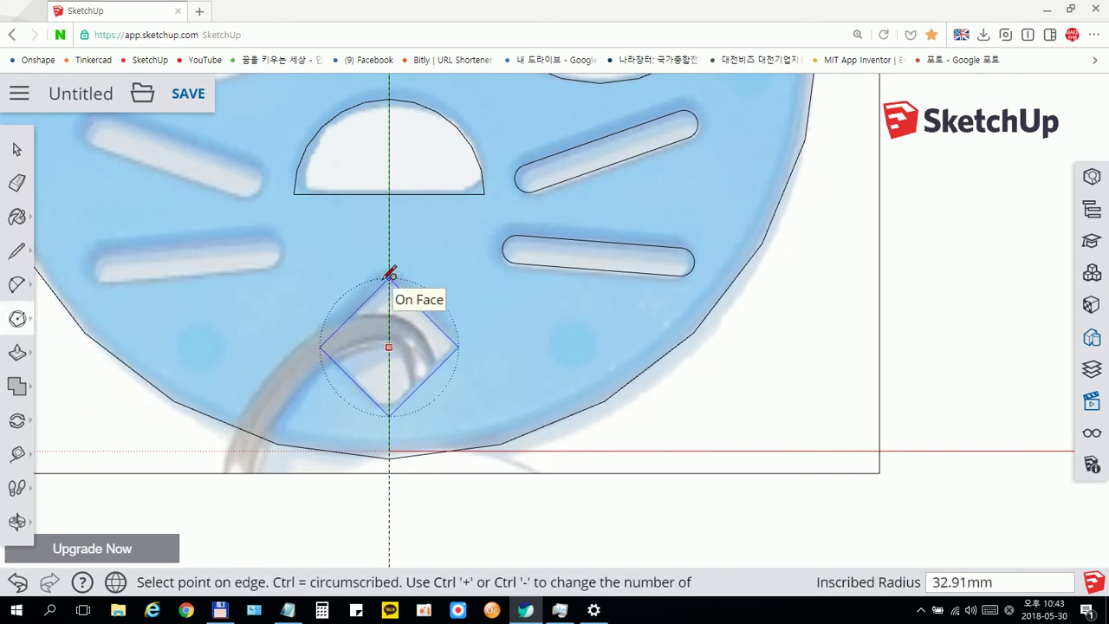
click(389, 277)
scroll(260, 352, down, 3)
scroll(245, 352, down, 3)
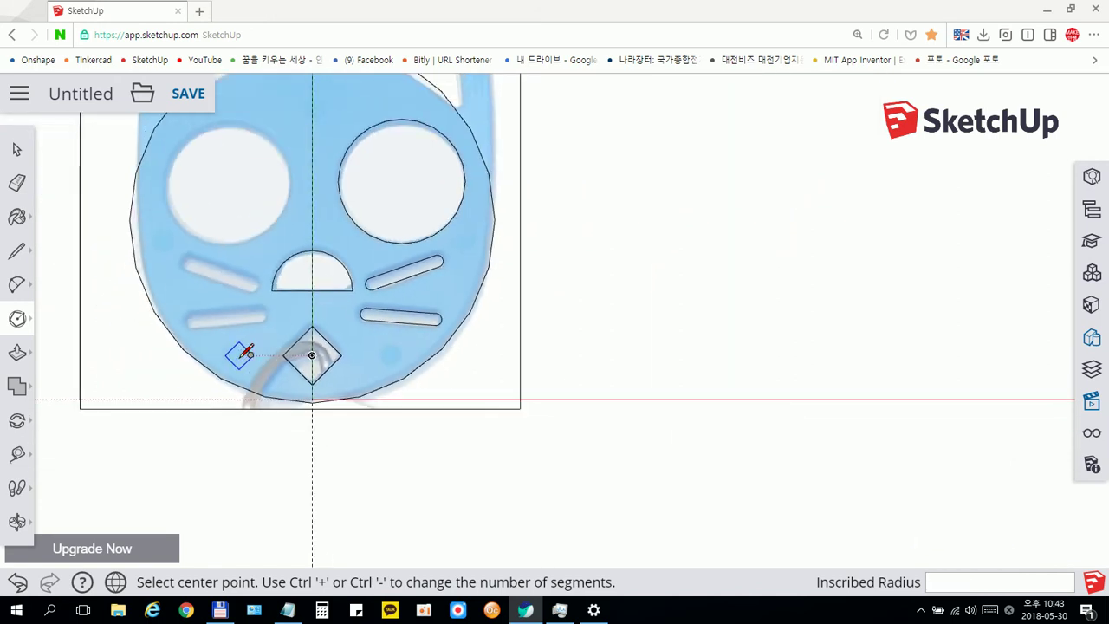
shift+middle_drag(245, 352, 260, 454)
key(space)
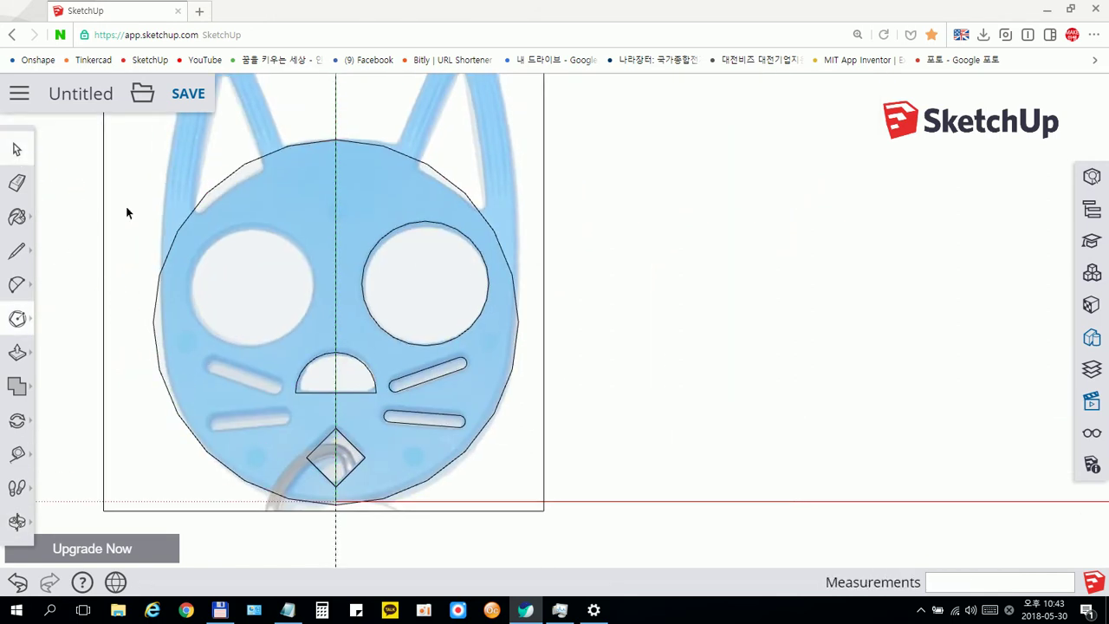
shift+middle_drag(254, 163, 169, 335)
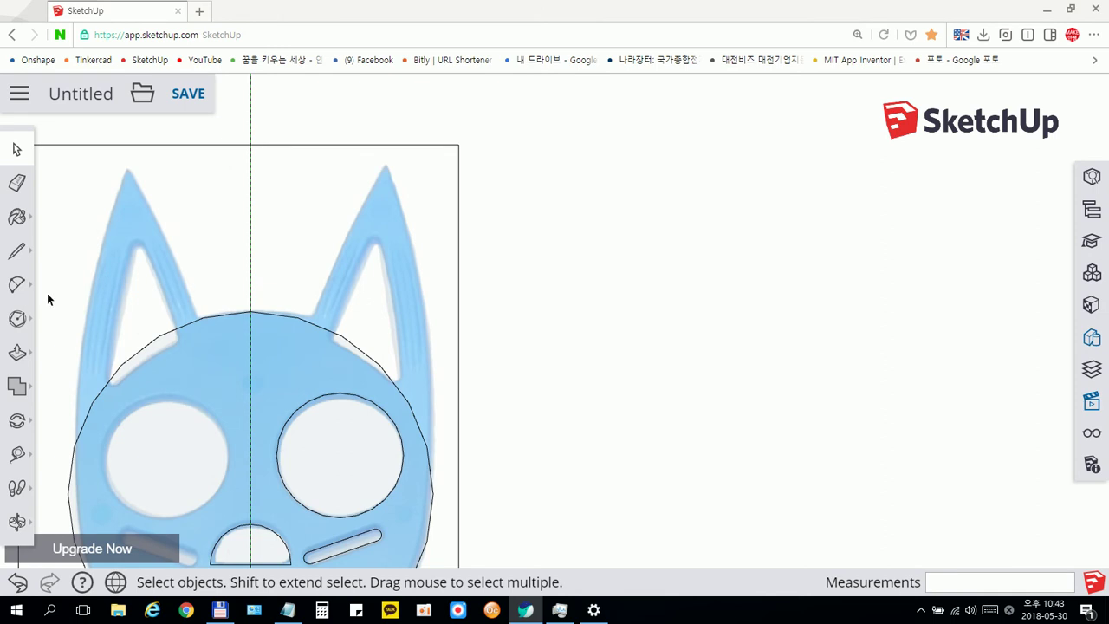
Draw arcs from the head to the right ear tip and down to the jaw, erasing the leftover head curve
click(16, 284)
click(301, 345)
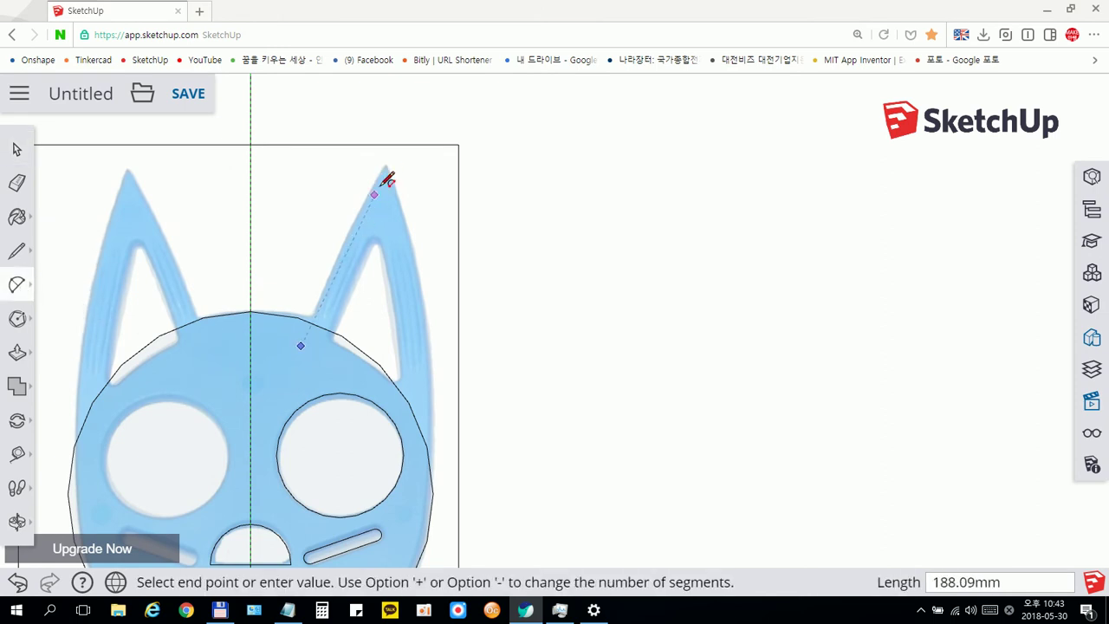
click(385, 164)
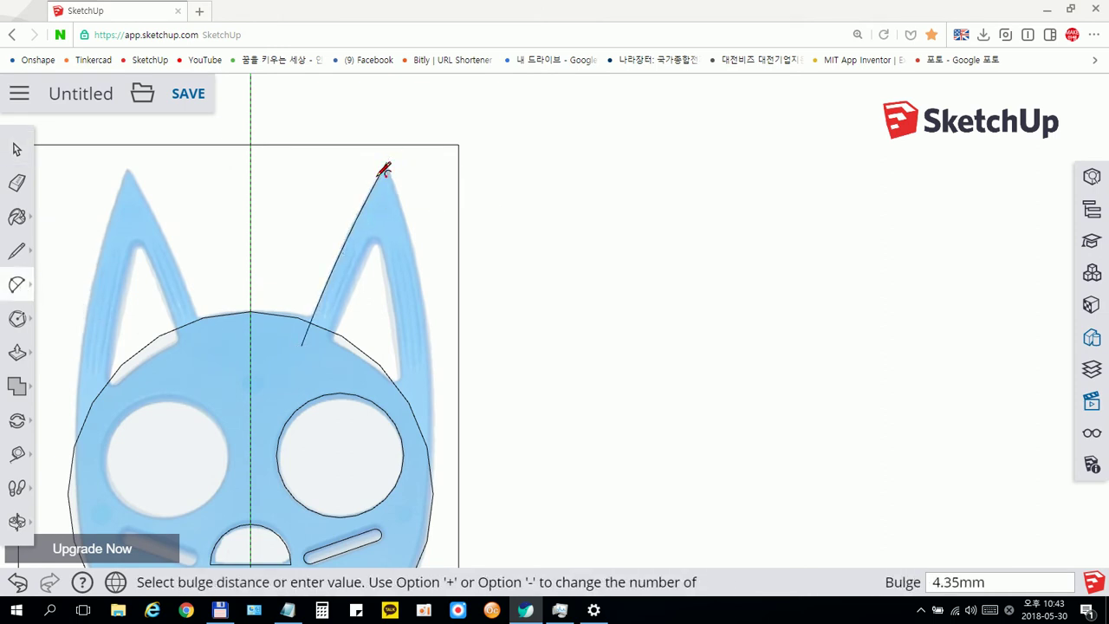
click(387, 161)
click(386, 161)
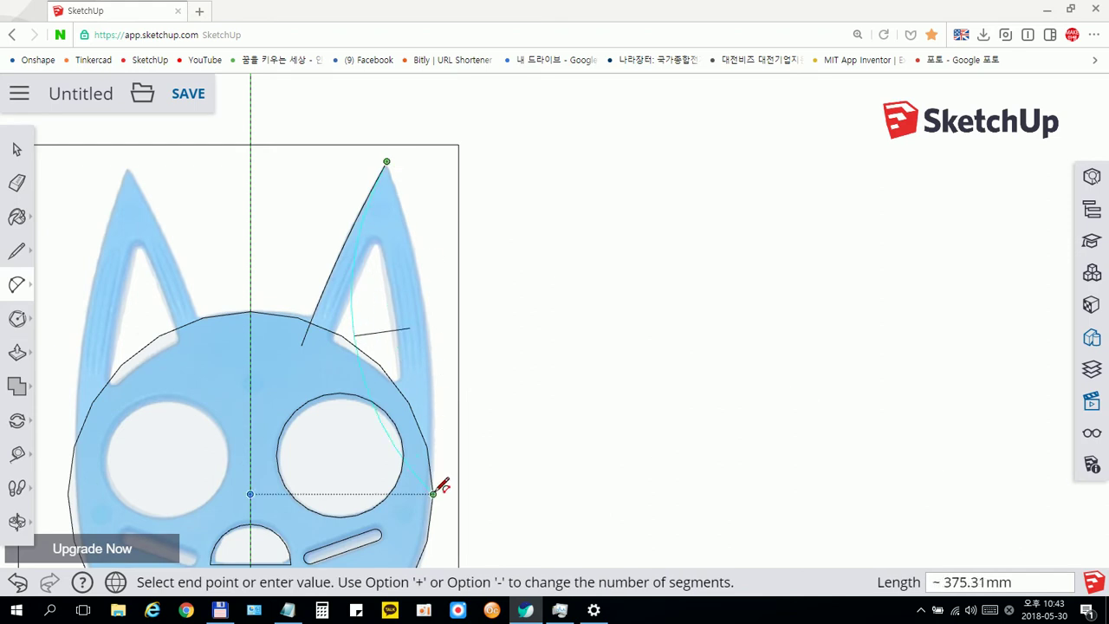
click(433, 493)
click(452, 426)
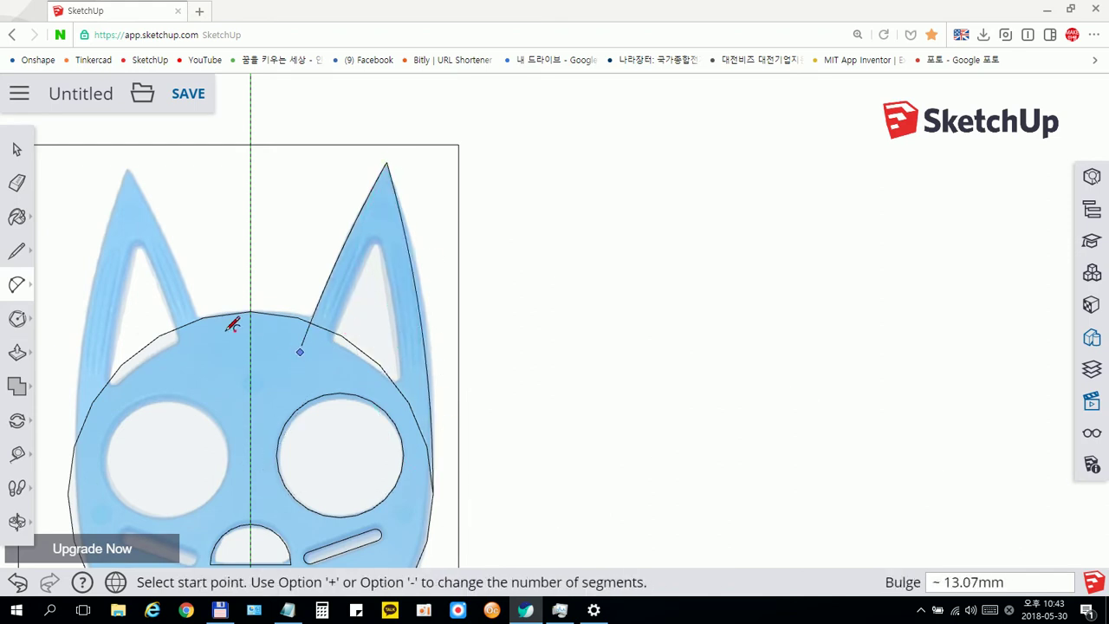
click(17, 183)
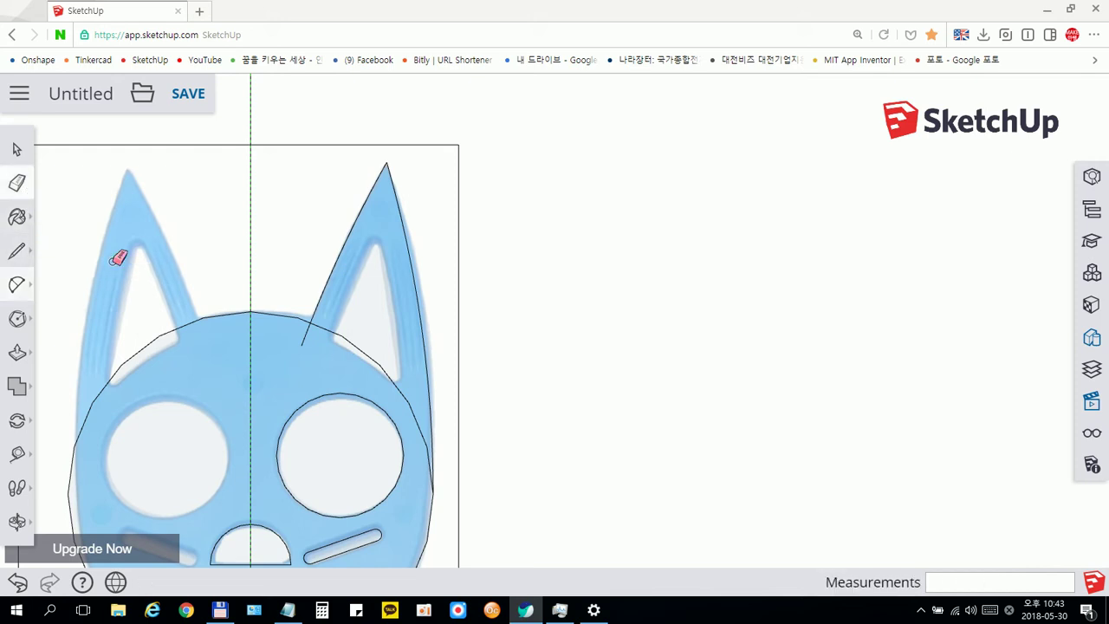
click(324, 329)
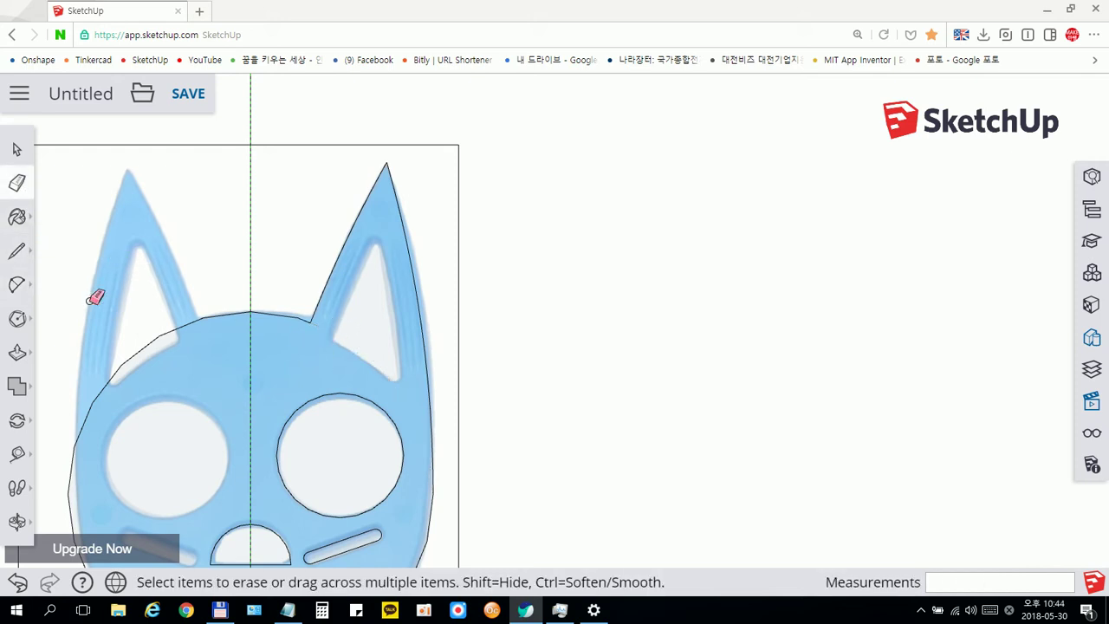
Trace the inner ear cutout with three arcs, the bottom one bulging 4.37mm
click(17, 285)
scroll(339, 354, up, 1)
scroll(332, 338, up, 1)
click(326, 339)
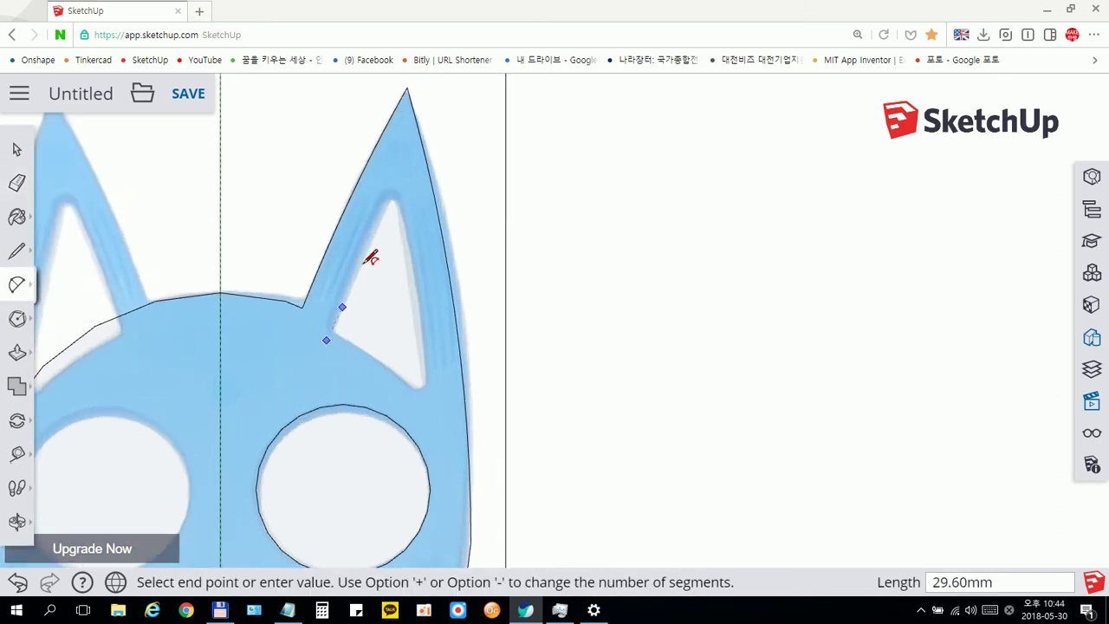
click(398, 175)
click(399, 176)
click(399, 175)
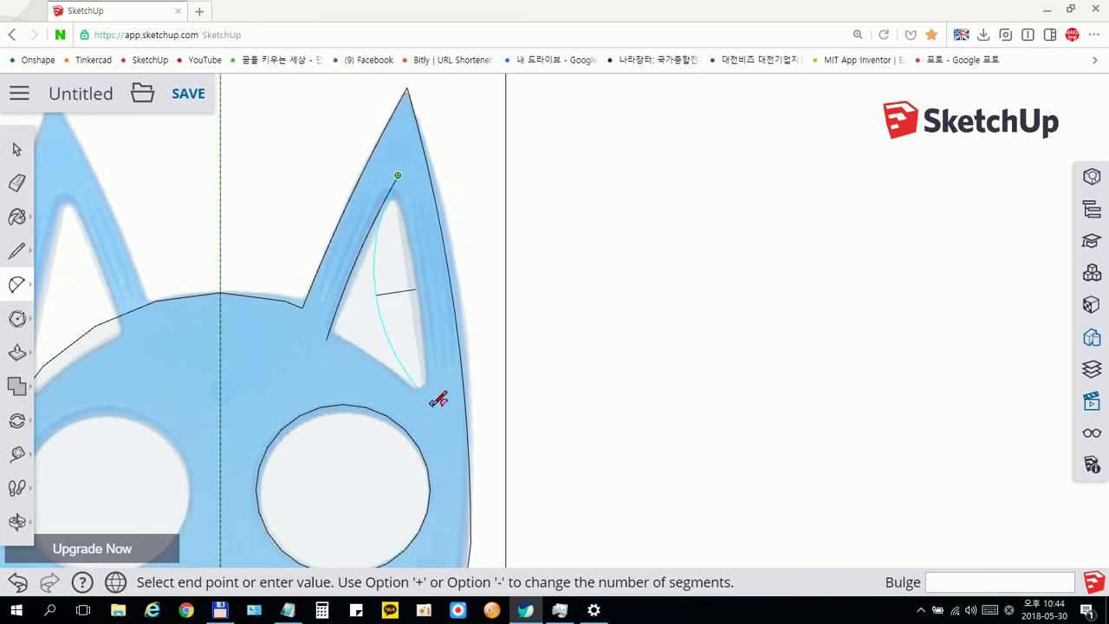
click(432, 402)
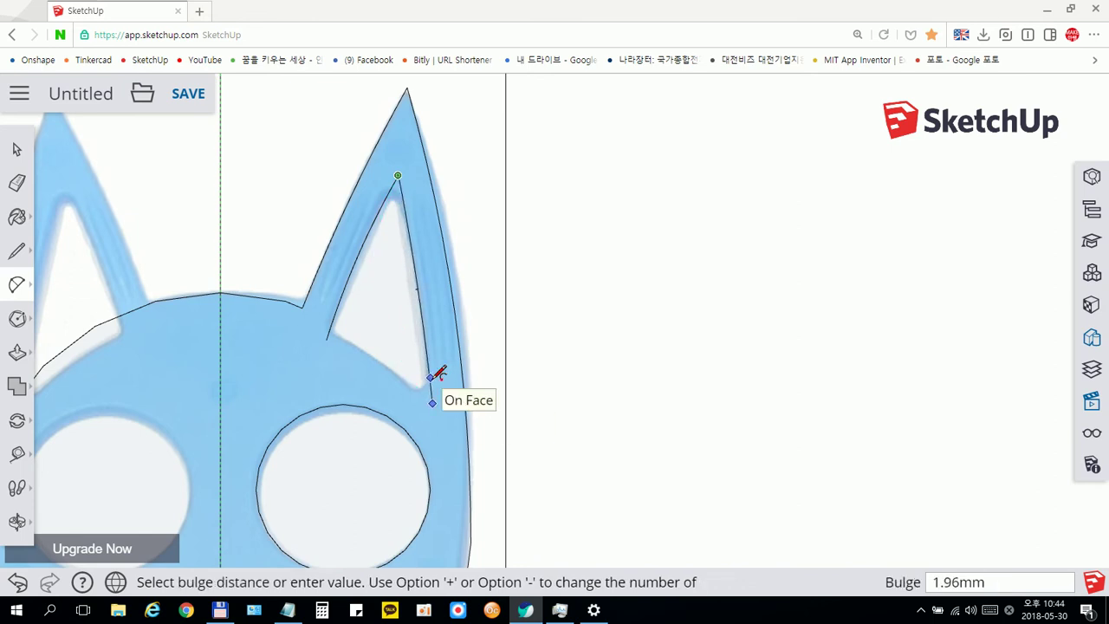
click(431, 376)
click(327, 339)
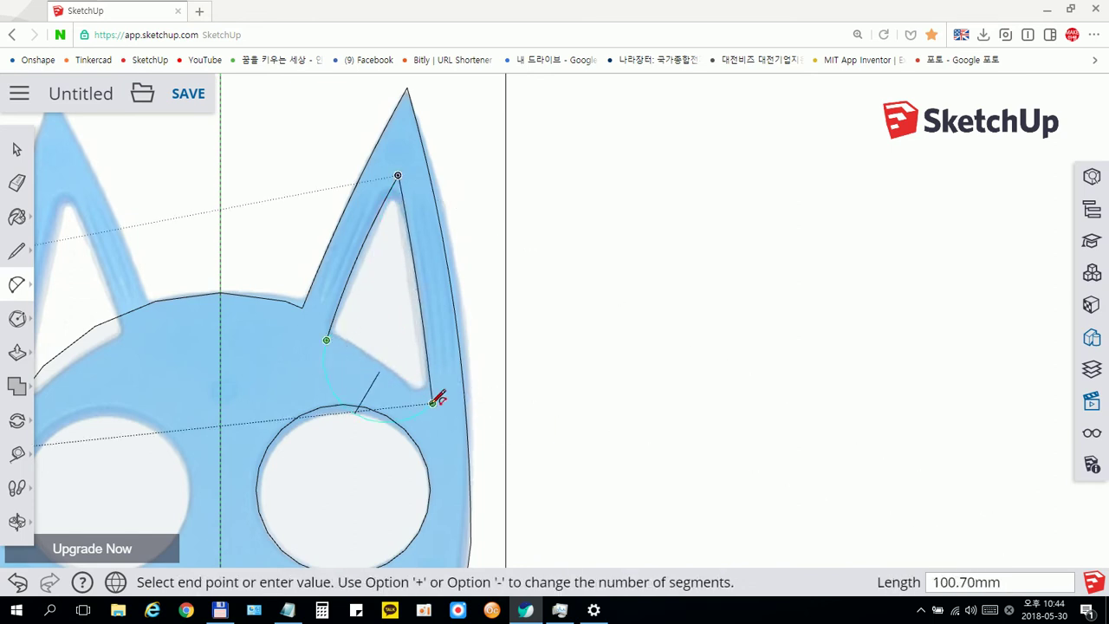
click(433, 402)
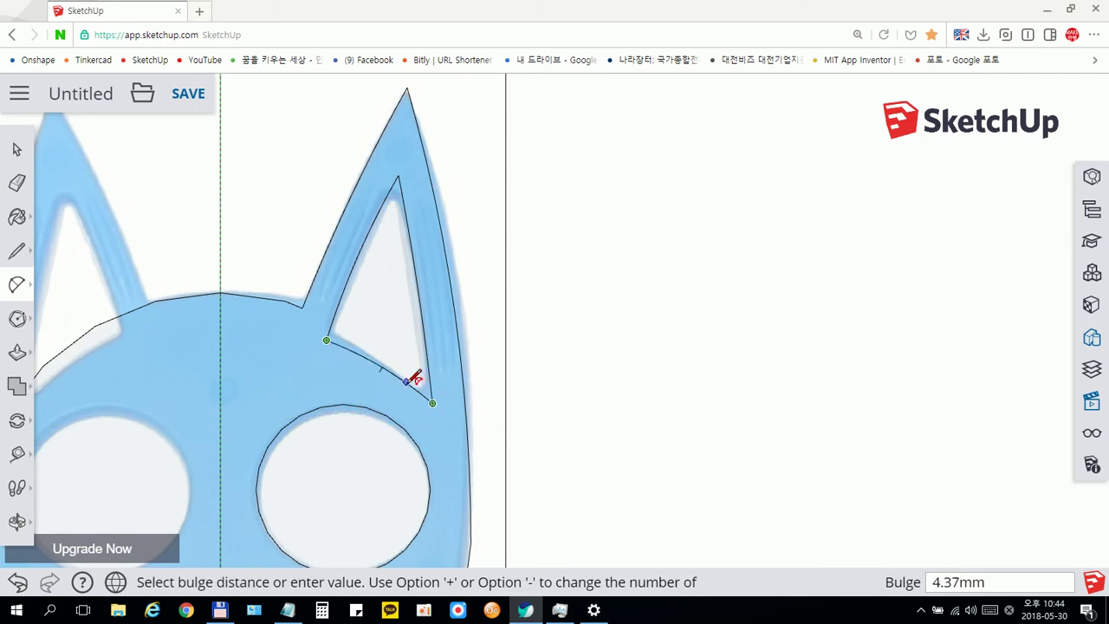
click(414, 376)
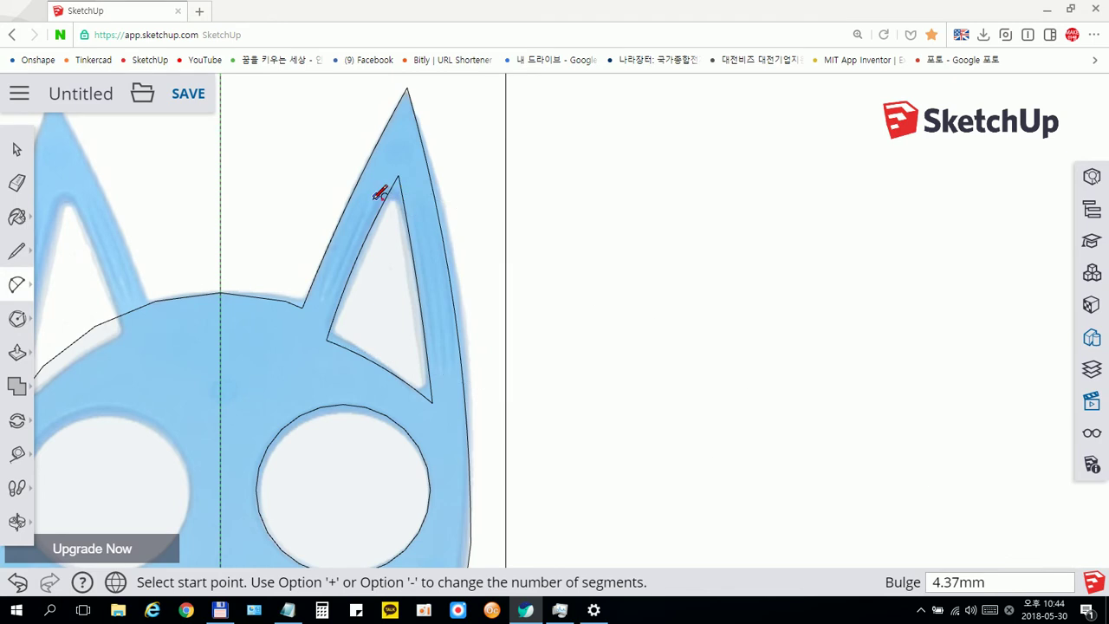
Round the cutout's tip with a small arc and erase the sharp corner edges
scroll(382, 191, up, 2)
scroll(392, 196, up, 2)
scroll(401, 188, up, 1)
click(399, 186)
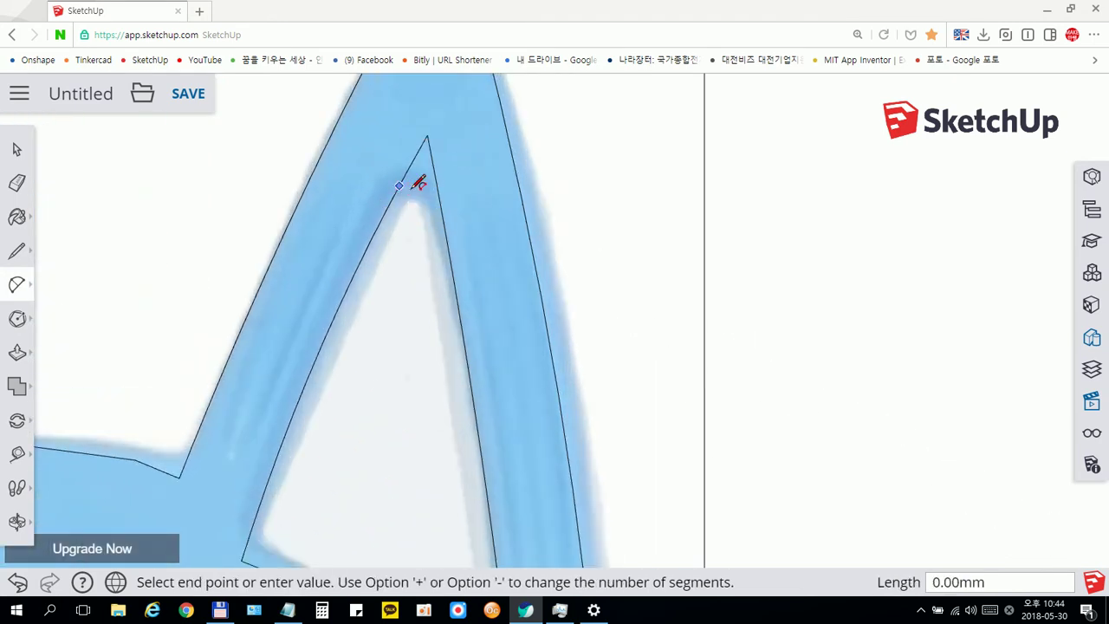
click(444, 181)
click(423, 180)
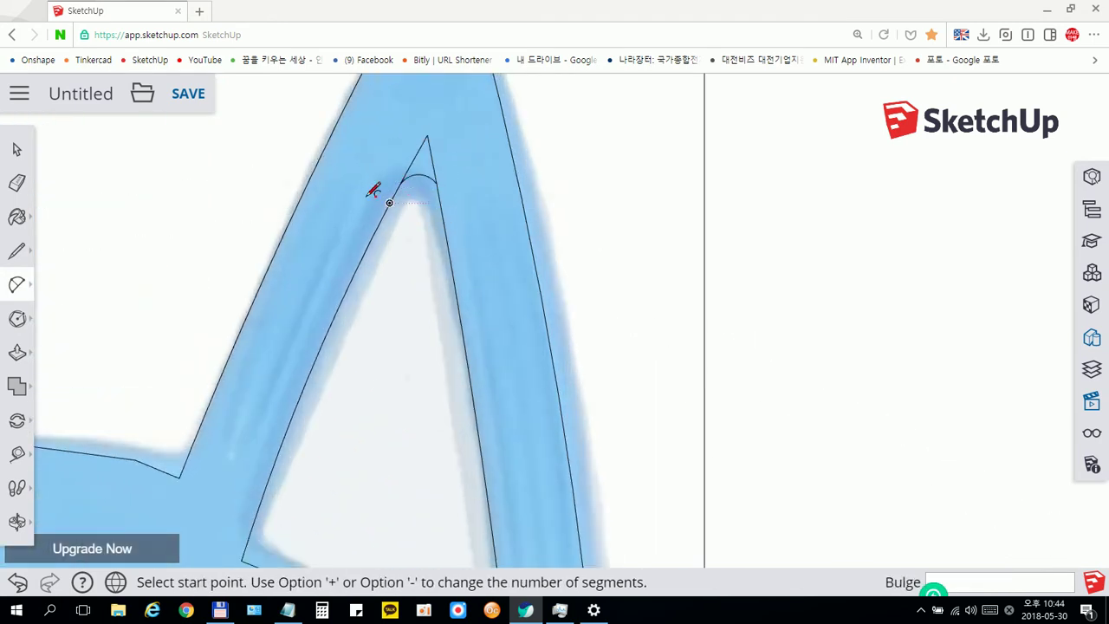
click(18, 185)
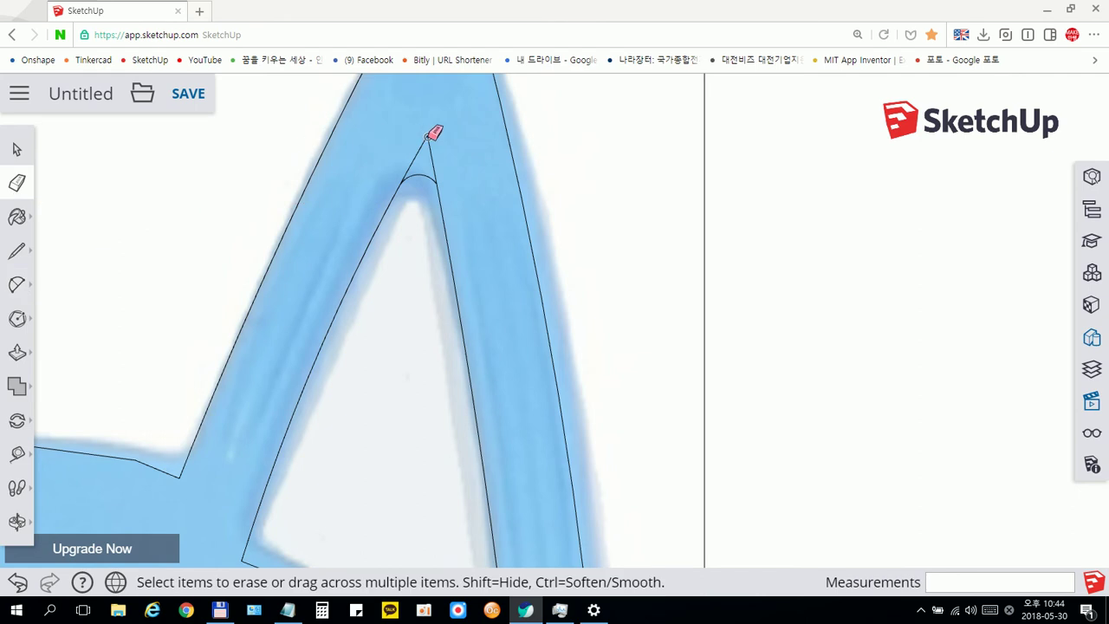
scroll(416, 307, down, 1)
scroll(407, 391, down, 1)
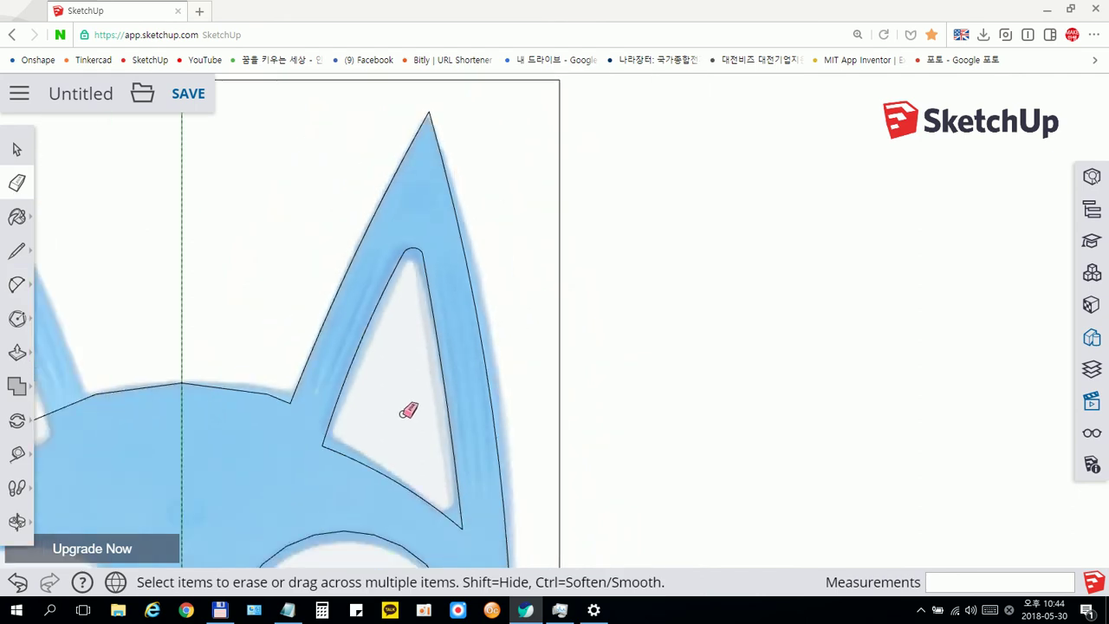
middle_drag(408, 411, 317, 285)
scroll(329, 290, up, 3)
Round the cutout's lower corner with a small arc and erase the old corner lines
click(17, 284)
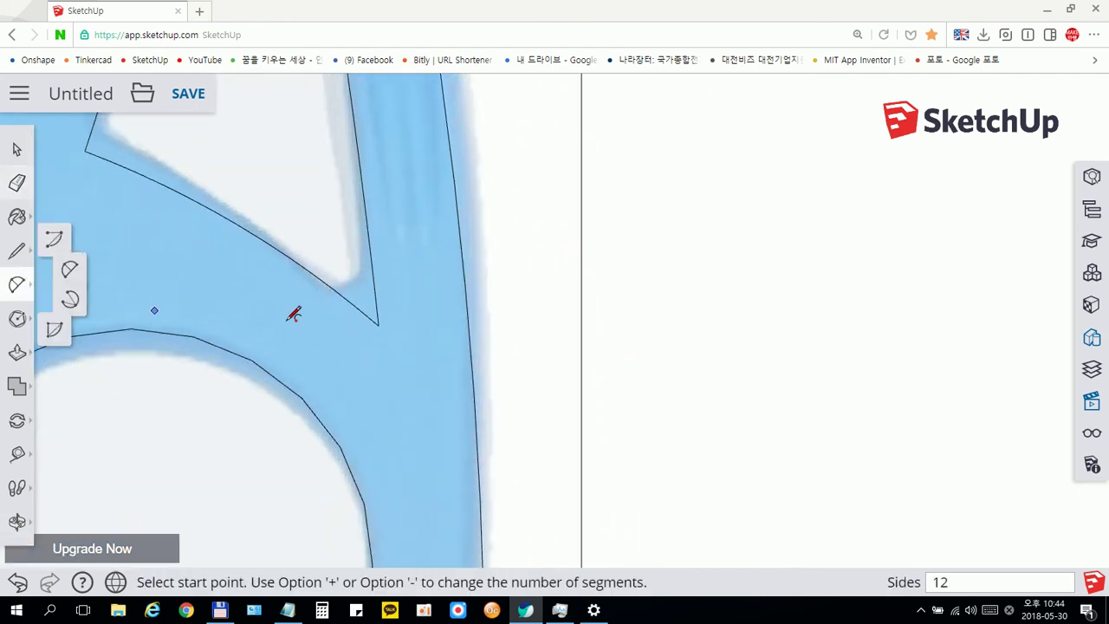
click(334, 289)
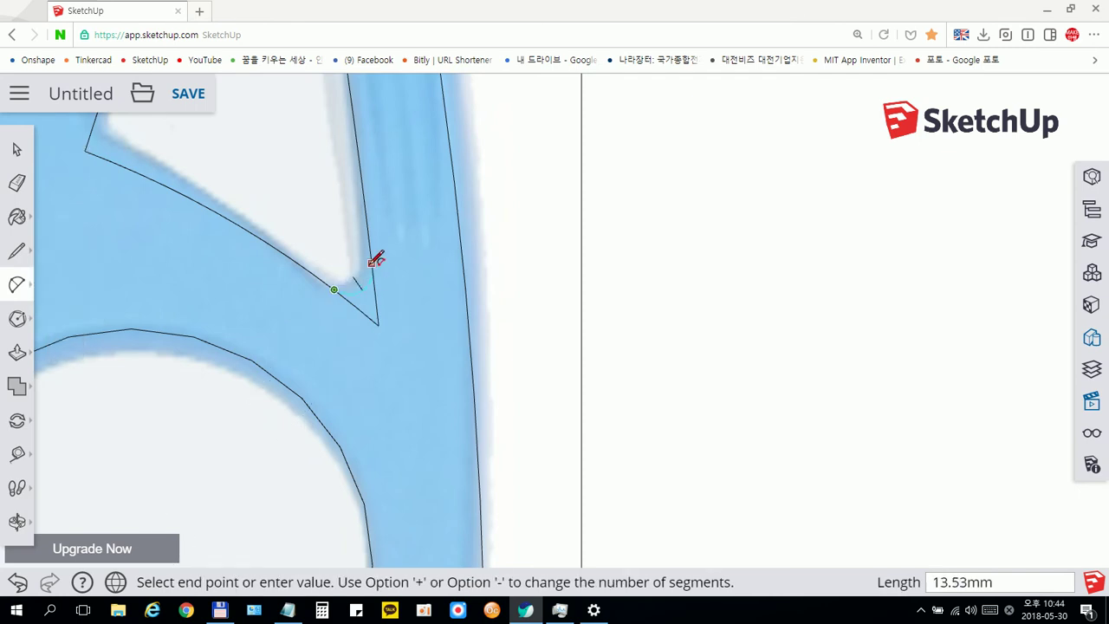
click(371, 271)
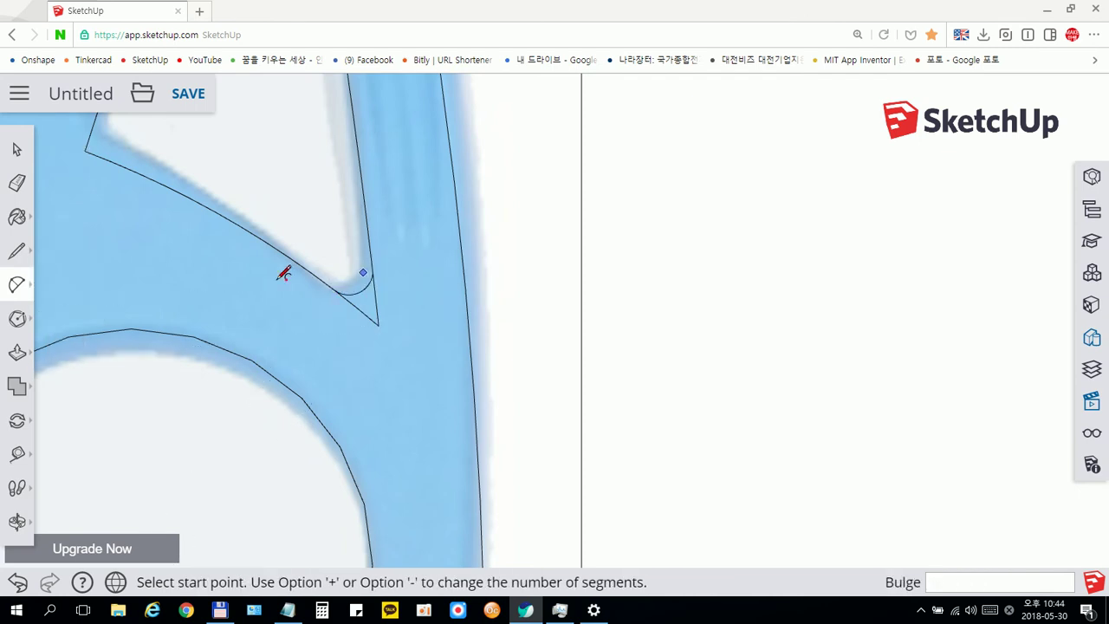
click(17, 183)
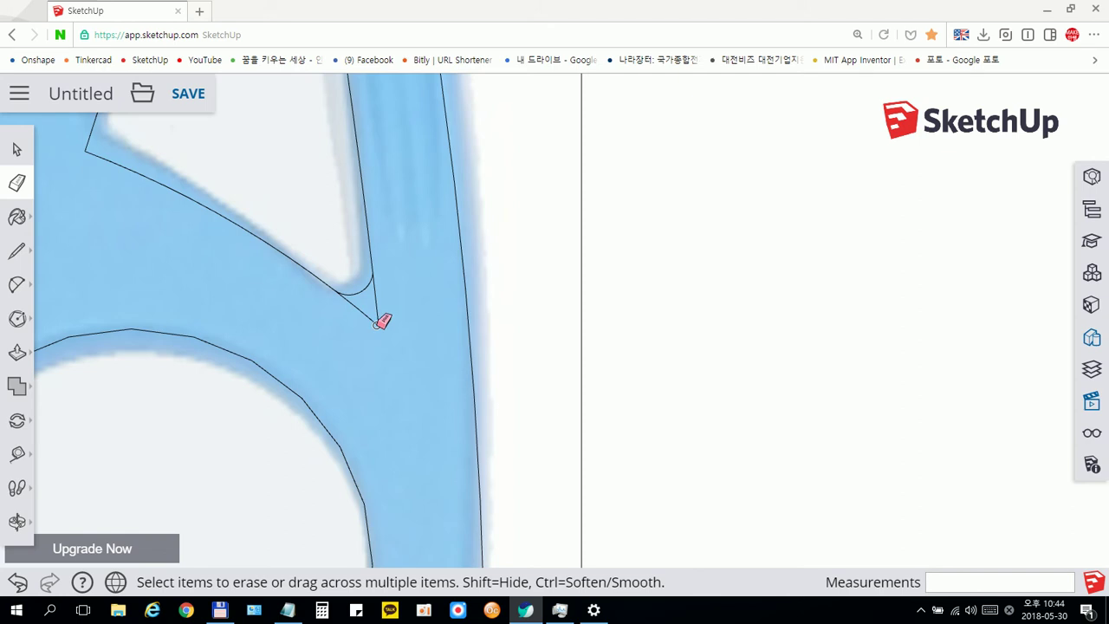
scroll(329, 331, down, 1)
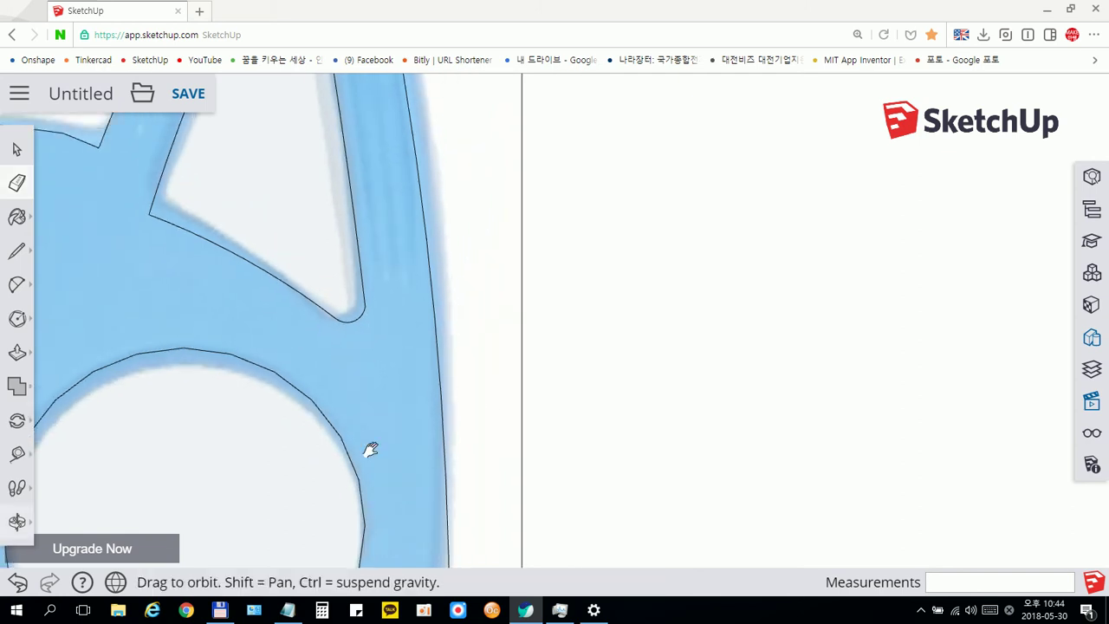
scroll(404, 446, up, 2)
scroll(531, 448, up, 2)
Round the cutout's left corner with an arc, erase its leftover edges, and zoom out to the whole ear
middle_drag(330, 405, 485, 468)
click(17, 284)
click(213, 249)
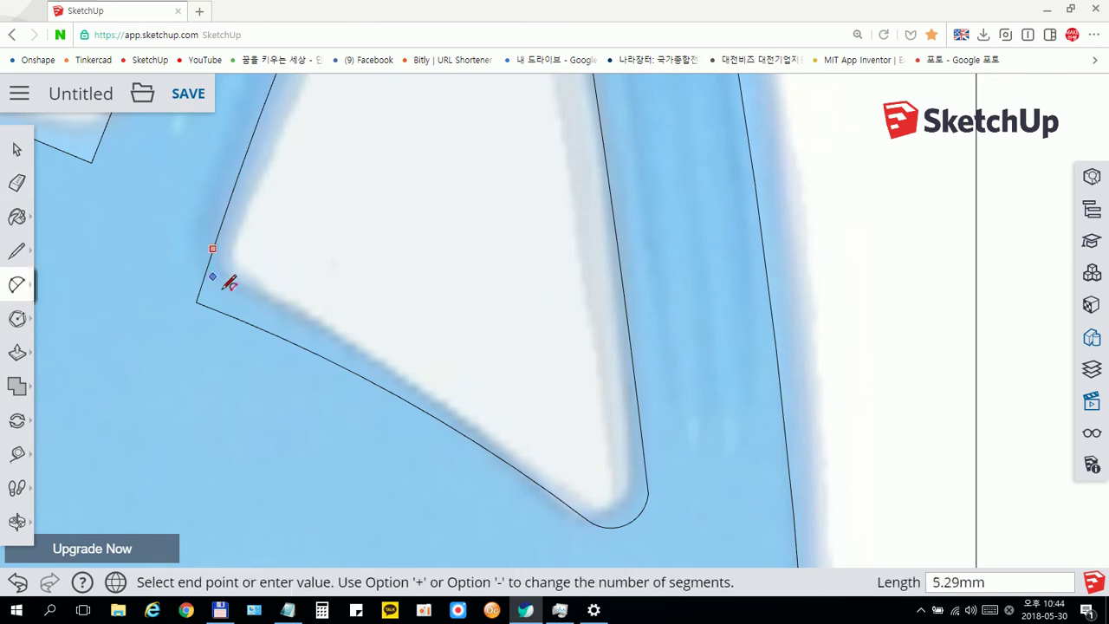
click(239, 317)
click(214, 314)
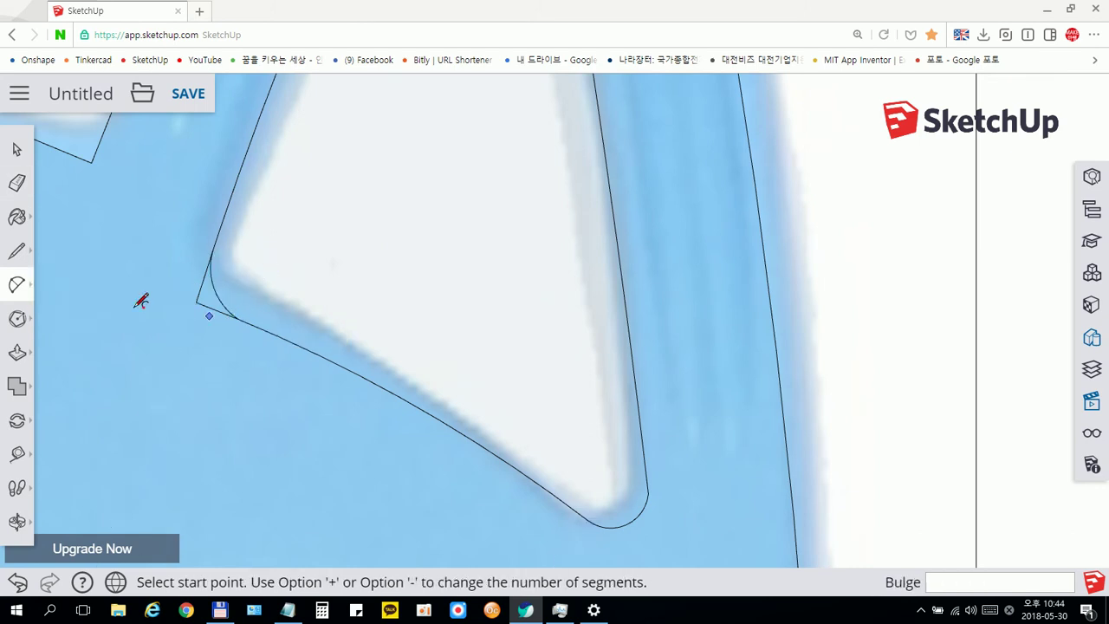
click(16, 182)
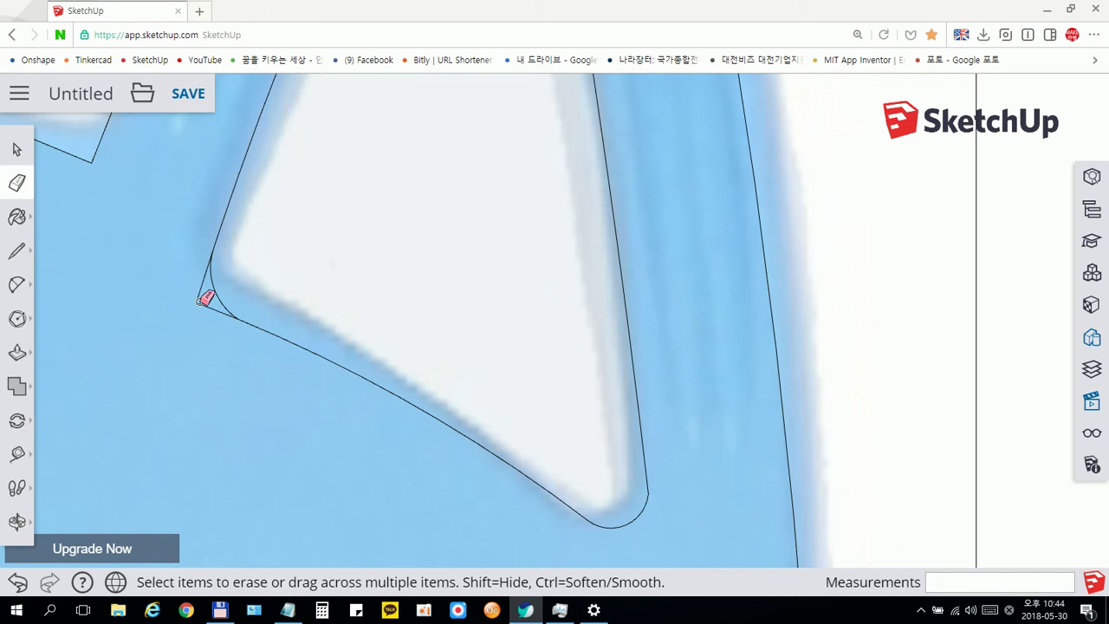
scroll(164, 381, down, 3)
scroll(165, 386, down, 2)
shift+middle_drag(164, 385, 276, 368)
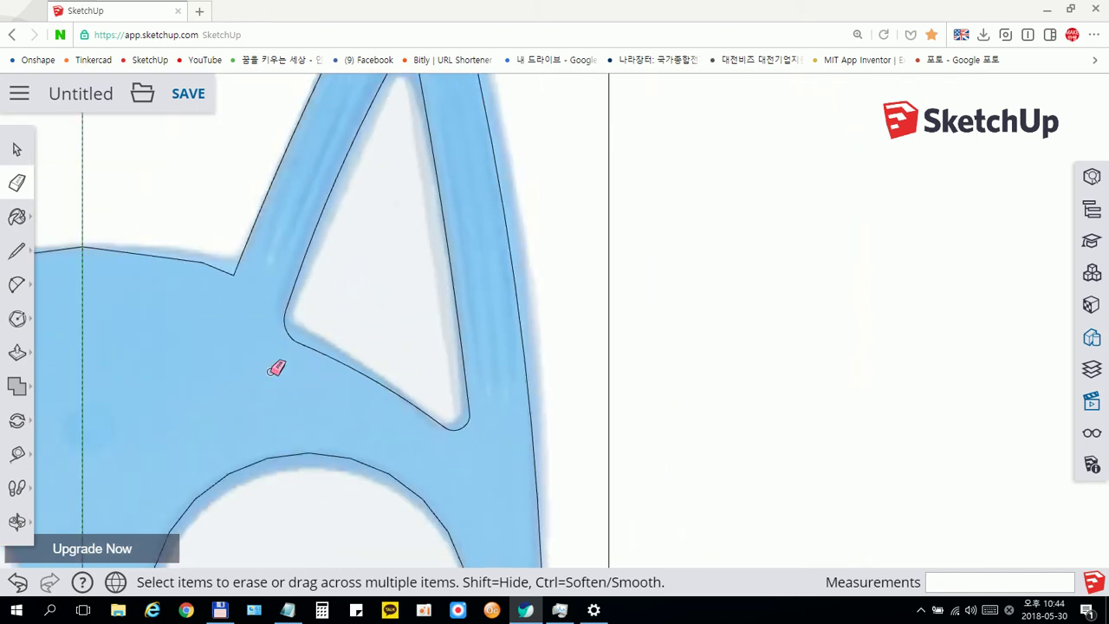
scroll(276, 369, down, 3)
scroll(260, 384, down, 2)
Apply a different default display style to turn off X-ray and show the traced face solid
scroll(302, 339, down, 2)
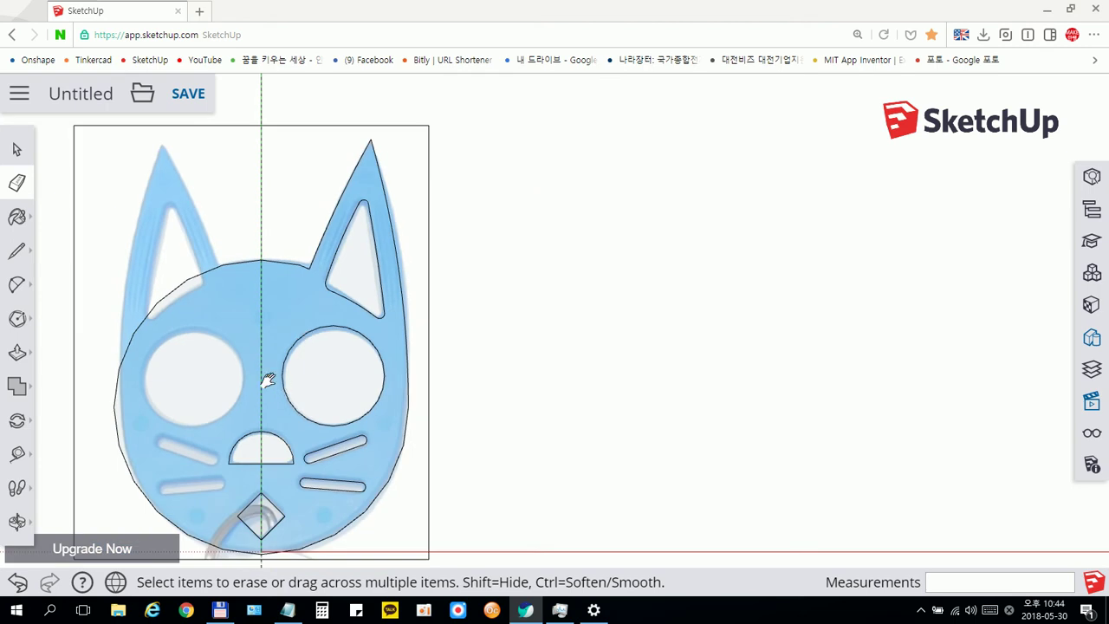
click(26, 156)
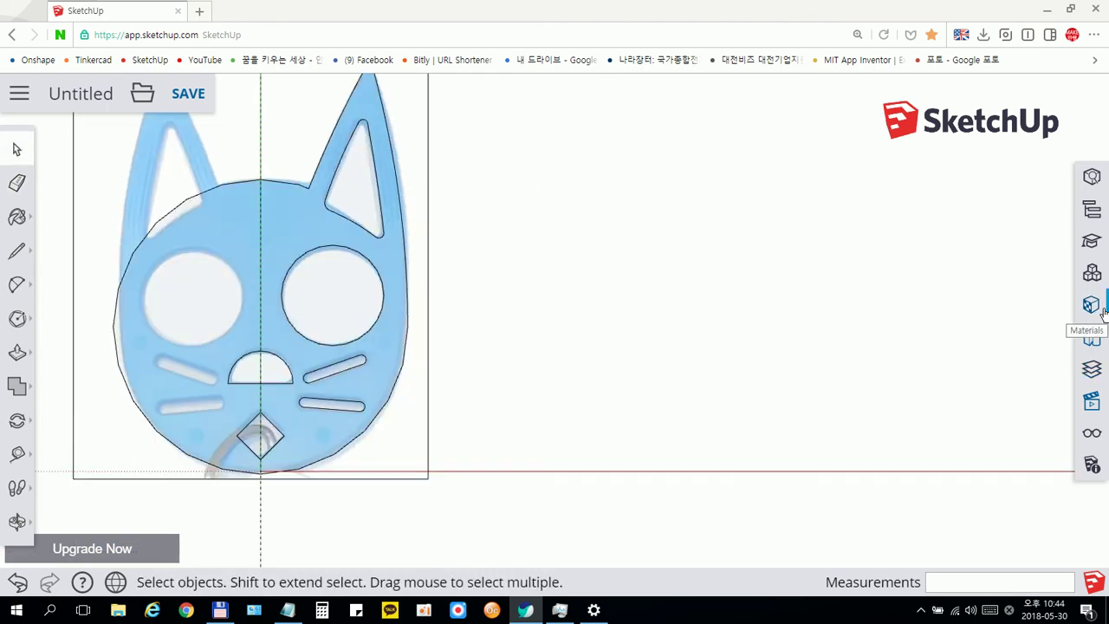
click(1092, 339)
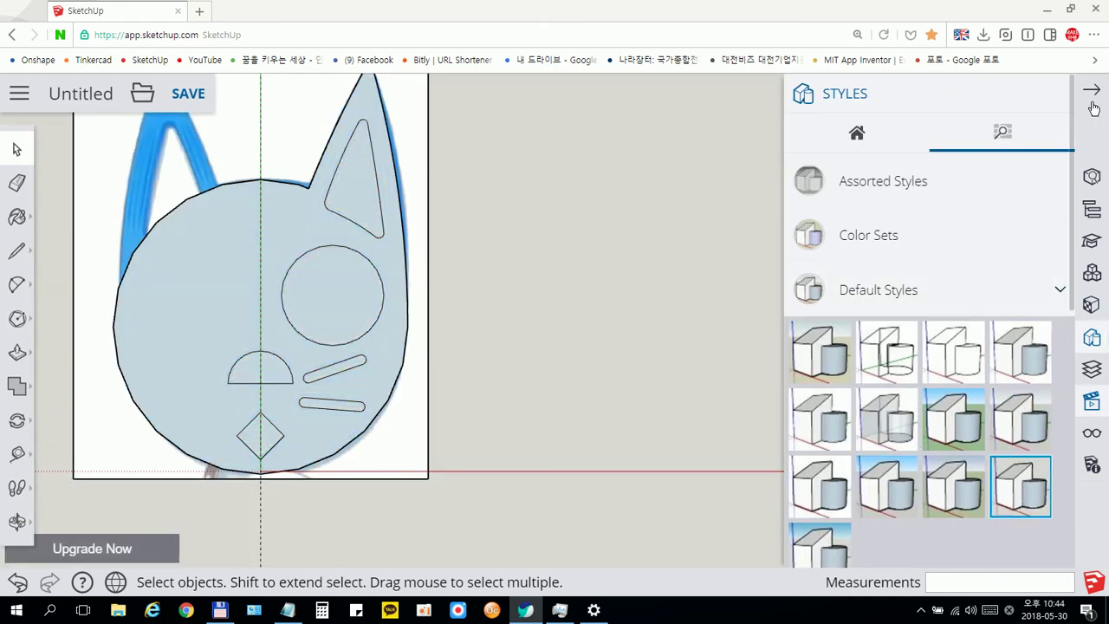
click(1091, 89)
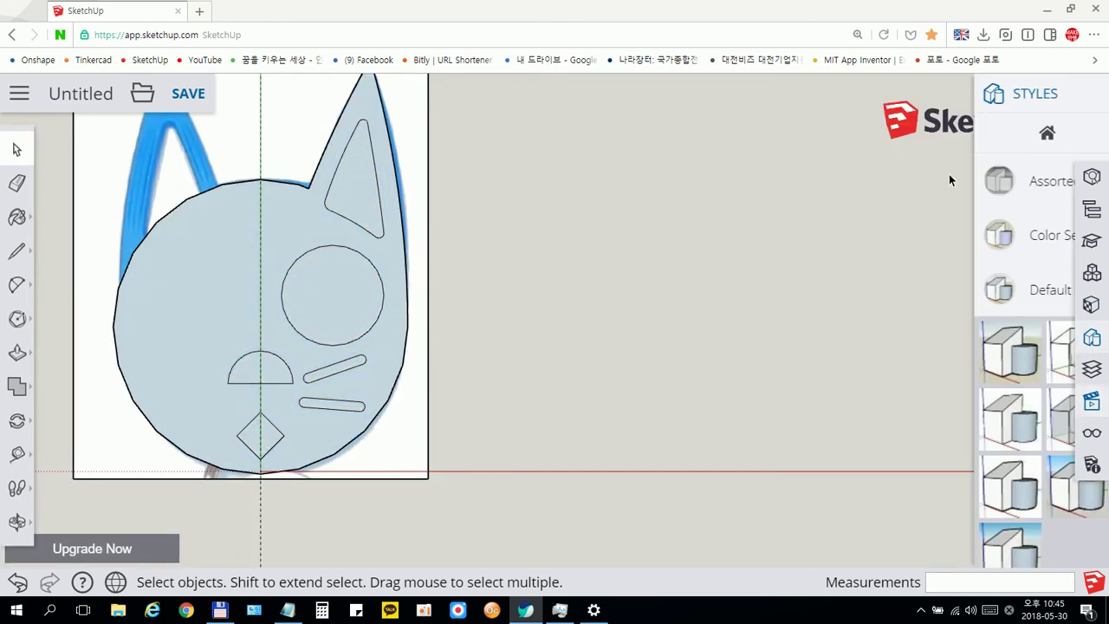
mouse_move(949, 174)
middle_down()
mouse_move(670, 297)
mouse_move(511, 175)
middle_up()
Unlock the cat reference picture group and delete it
click(549, 180)
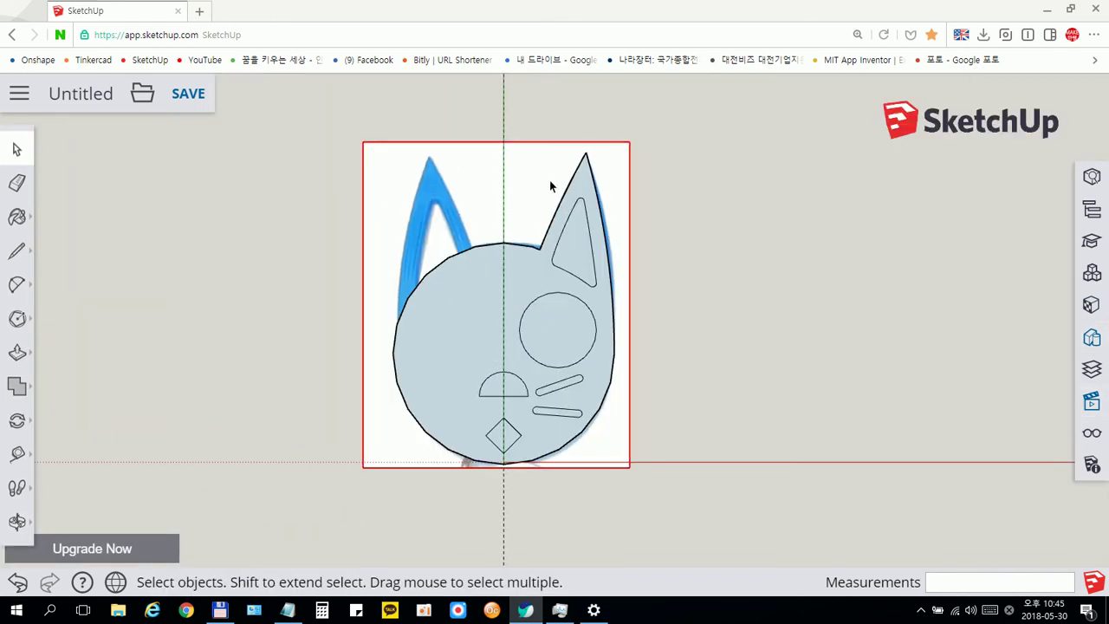
right_click(549, 180)
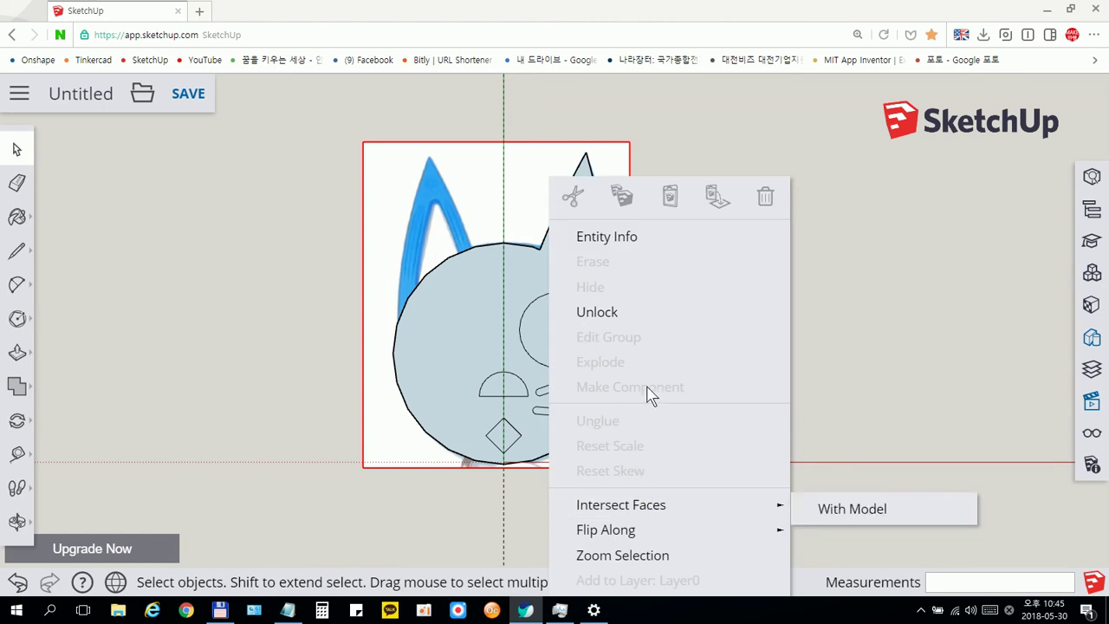
mouse_move(620, 504)
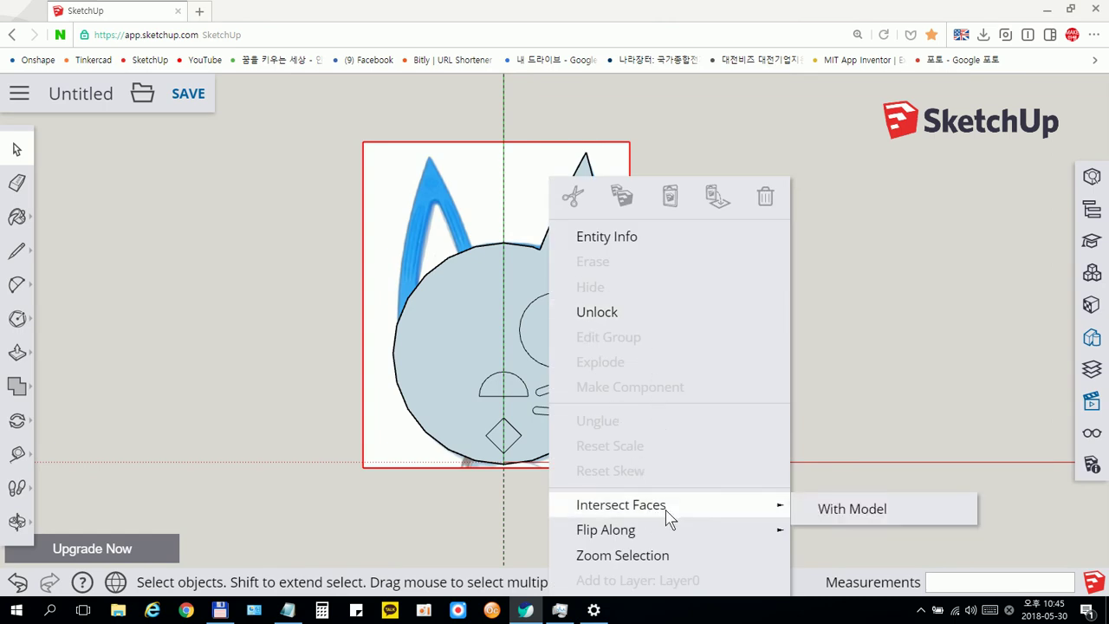
click(629, 314)
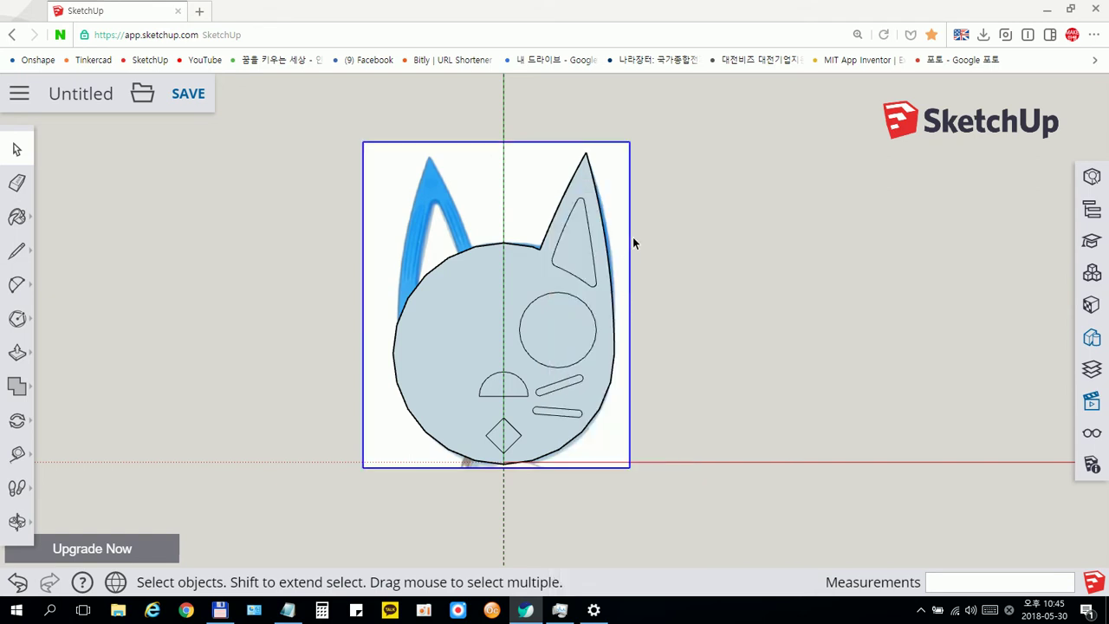
key(Delete)
Split the face with a line along the centre axis and delete the left half
click(16, 250)
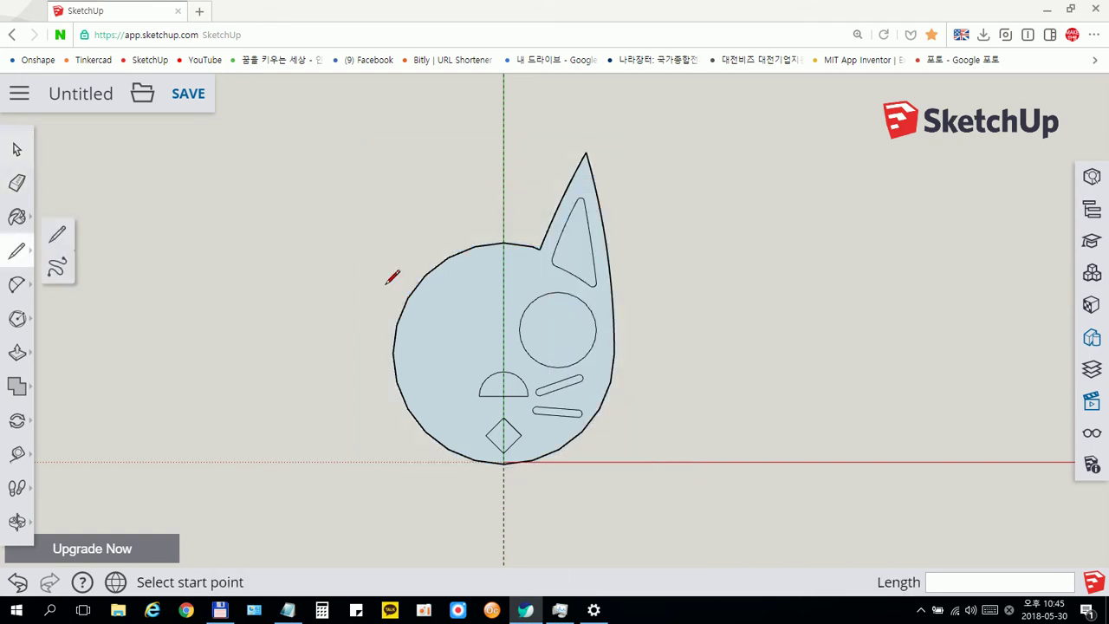
click(504, 243)
click(503, 463)
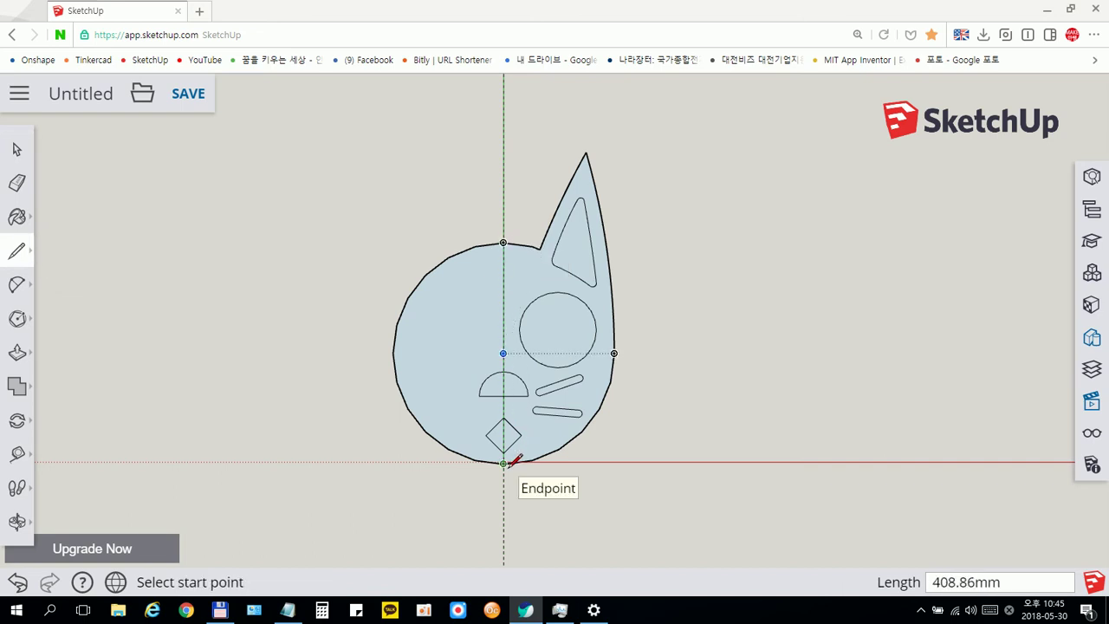
click(17, 149)
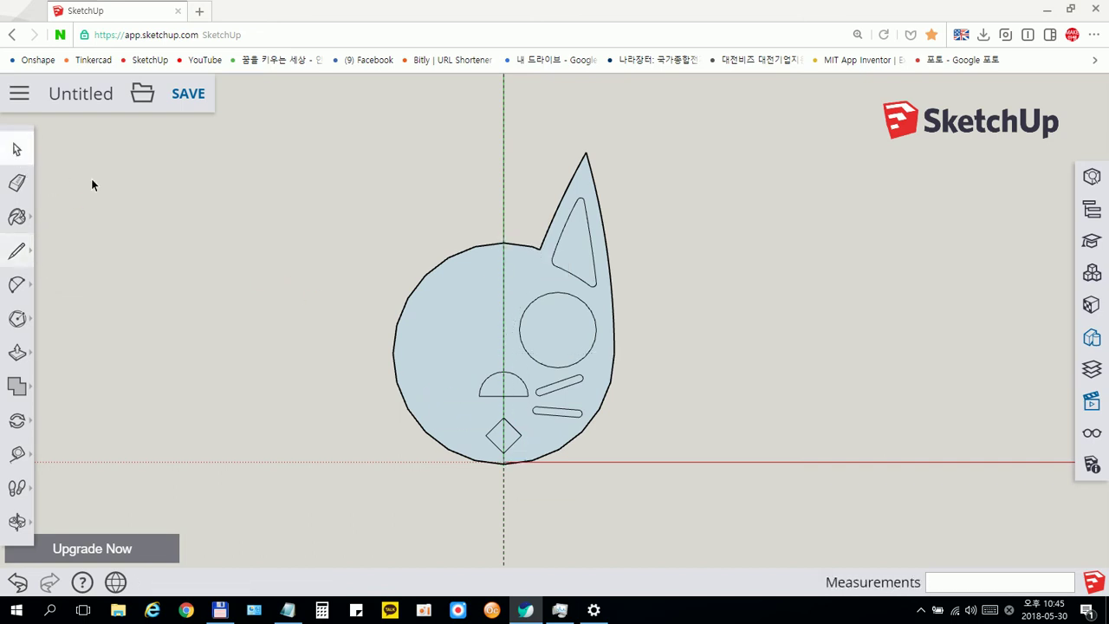
click(16, 182)
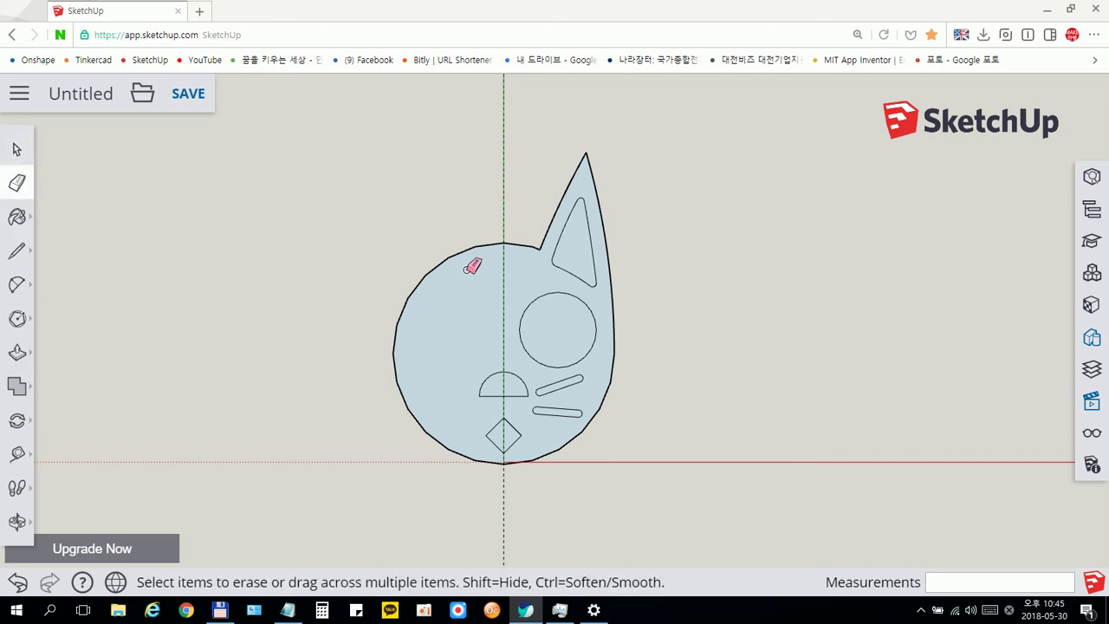
click(17, 151)
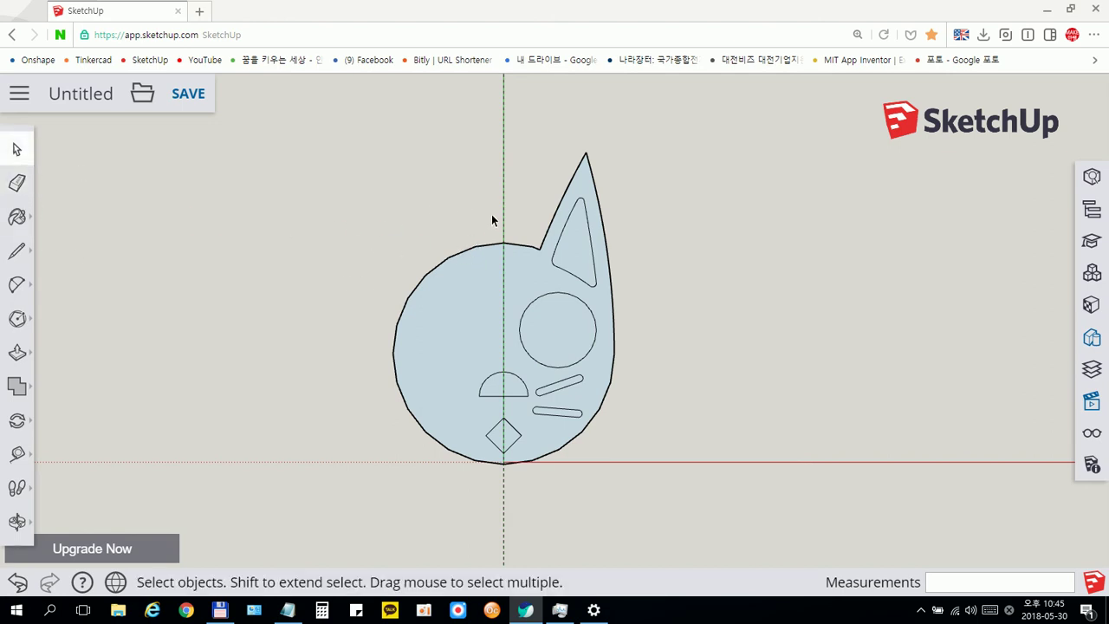
drag(388, 501, 389, 469)
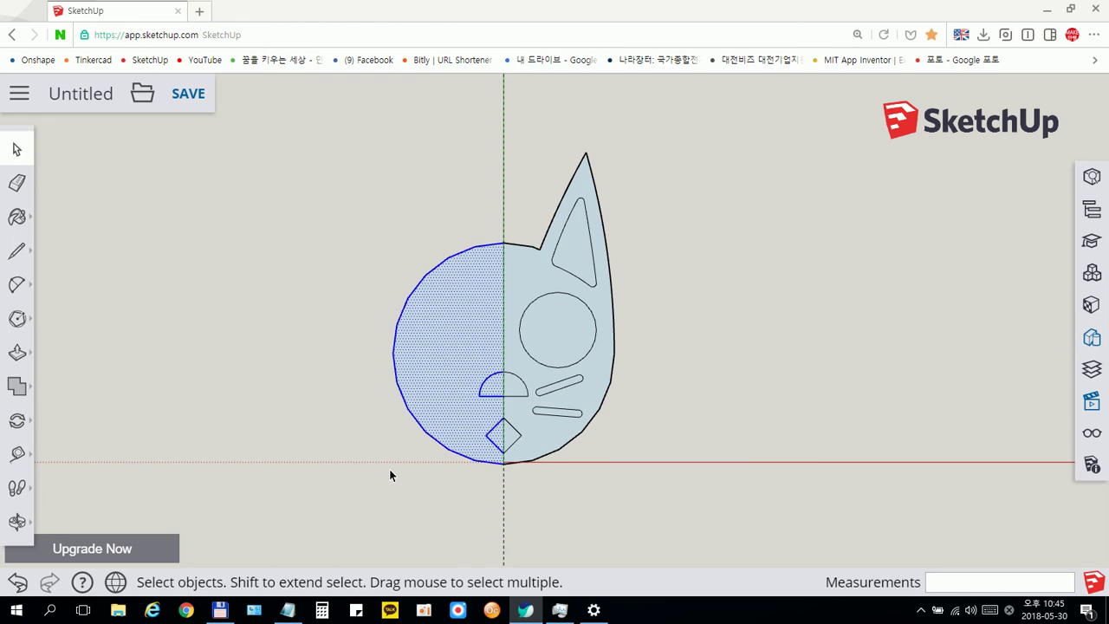
key(Delete)
Delete the eye face and both whisker slot faces so they become holes
scroll(515, 470, up, 1)
scroll(527, 455, up, 2)
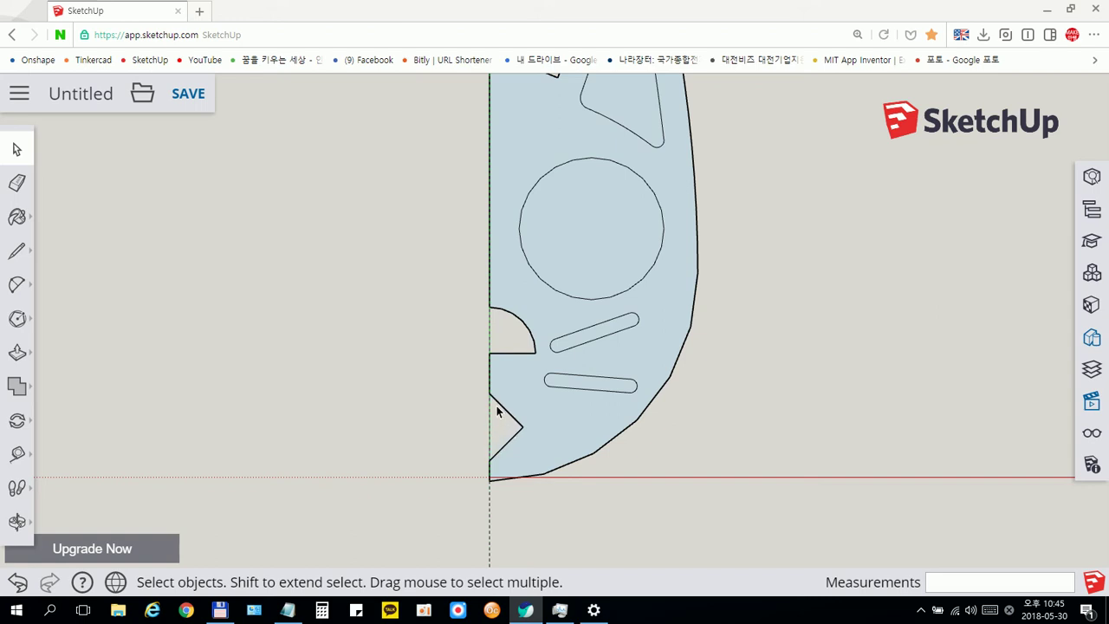
scroll(498, 408, down, 1)
click(573, 291)
key(Delete)
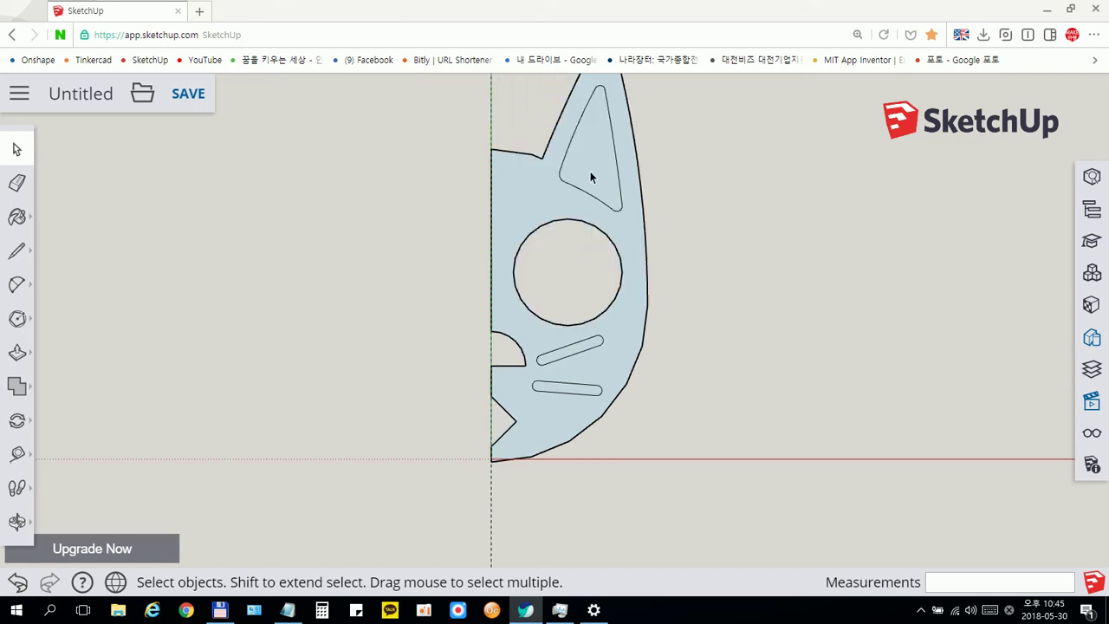
scroll(573, 356, up, 1)
click(575, 350)
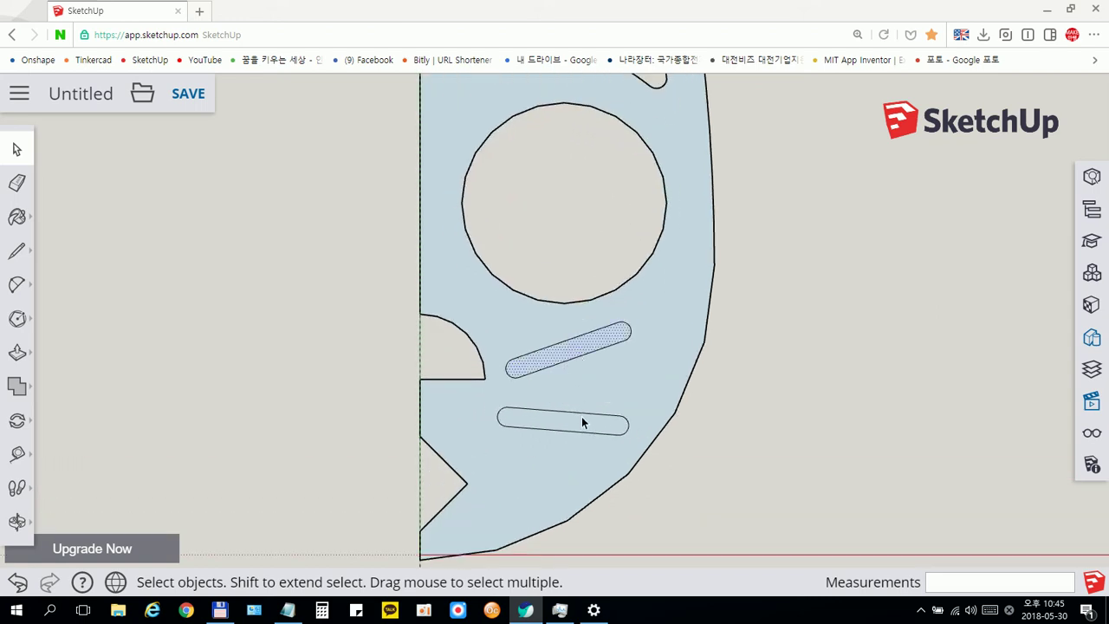
key(Delete)
click(582, 421)
key(Delete)
Select the whole half-cat shape
scroll(593, 413, down, 2)
scroll(579, 395, down, 1)
drag(488, 159, 702, 485)
Copy the cat half to the left and flip the copy along the red direction
key(m)
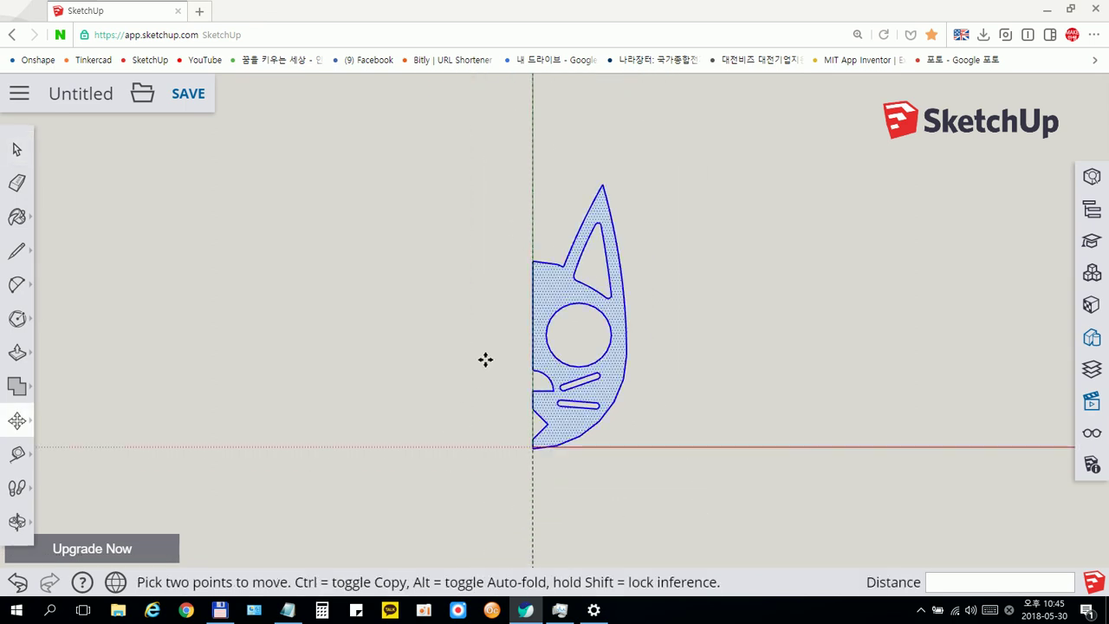
ctrl+click(485, 360)
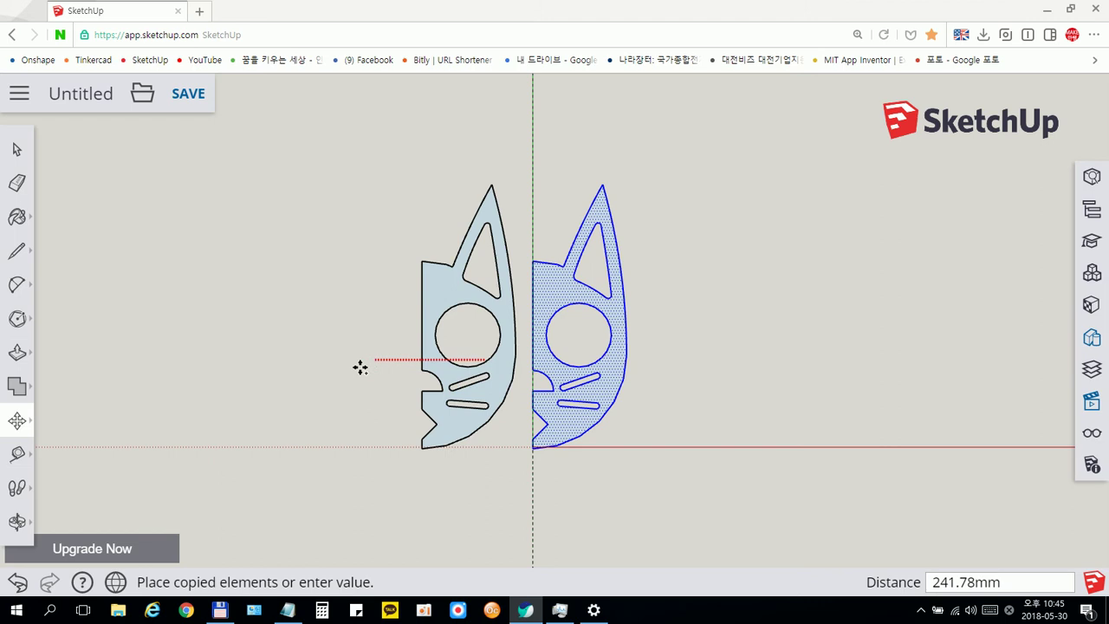
click(295, 367)
right_click(418, 373)
mouse_move(474, 456)
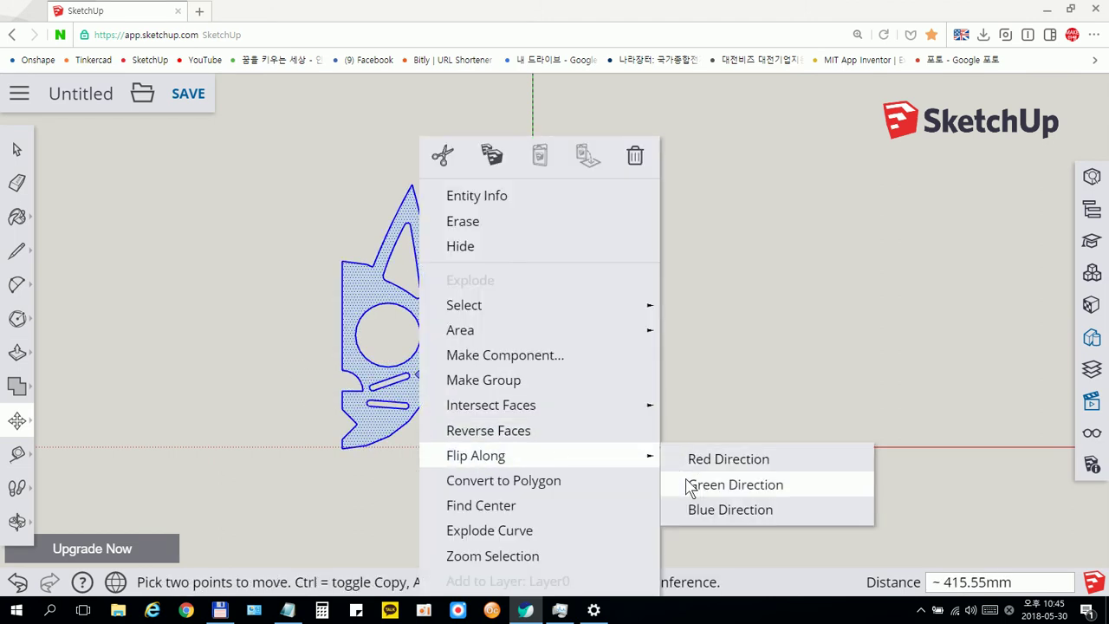
click(700, 460)
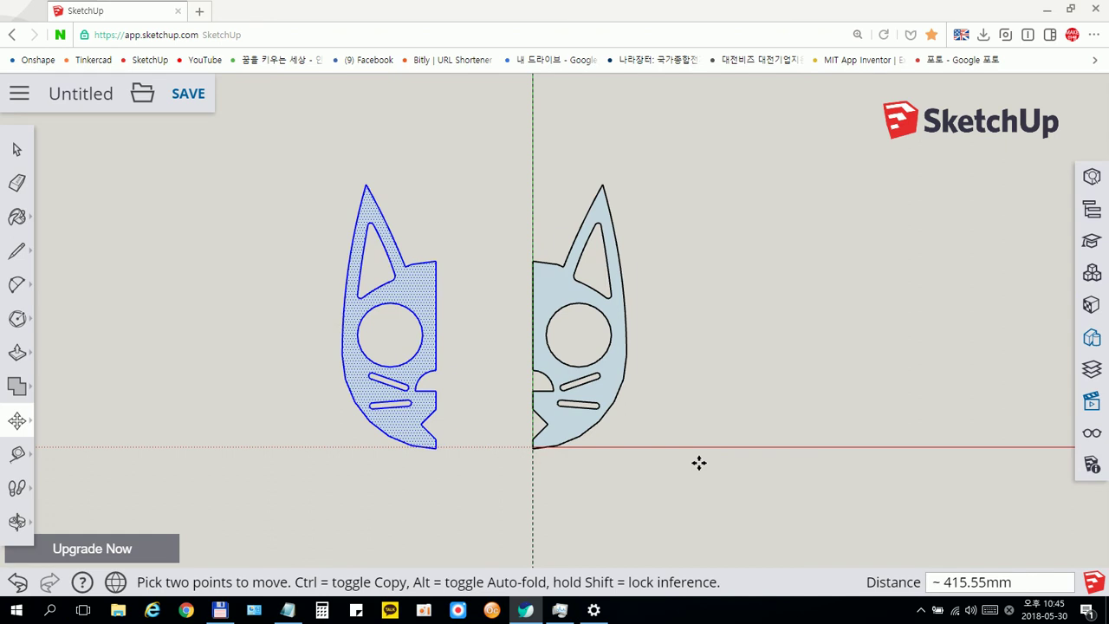
Snap the mirrored half onto the centre line and clear the selection
click(436, 260)
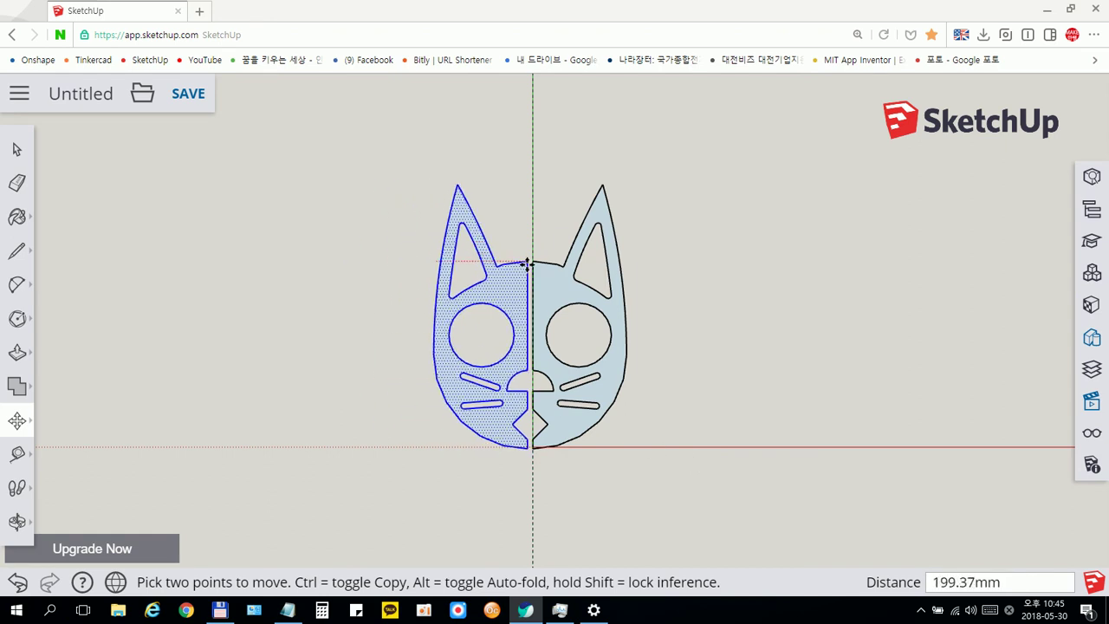
click(532, 260)
click(17, 149)
drag(457, 150, 457, 150)
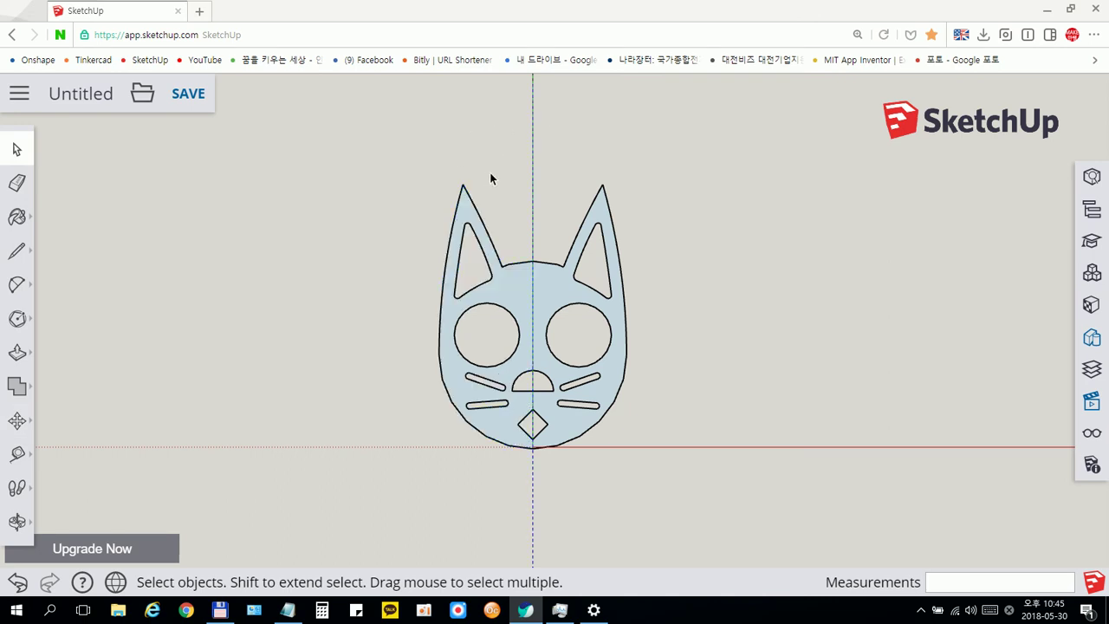
Hide the model axes and delete the centre-line seam on the cat's forehead
click(1091, 432)
click(1053, 418)
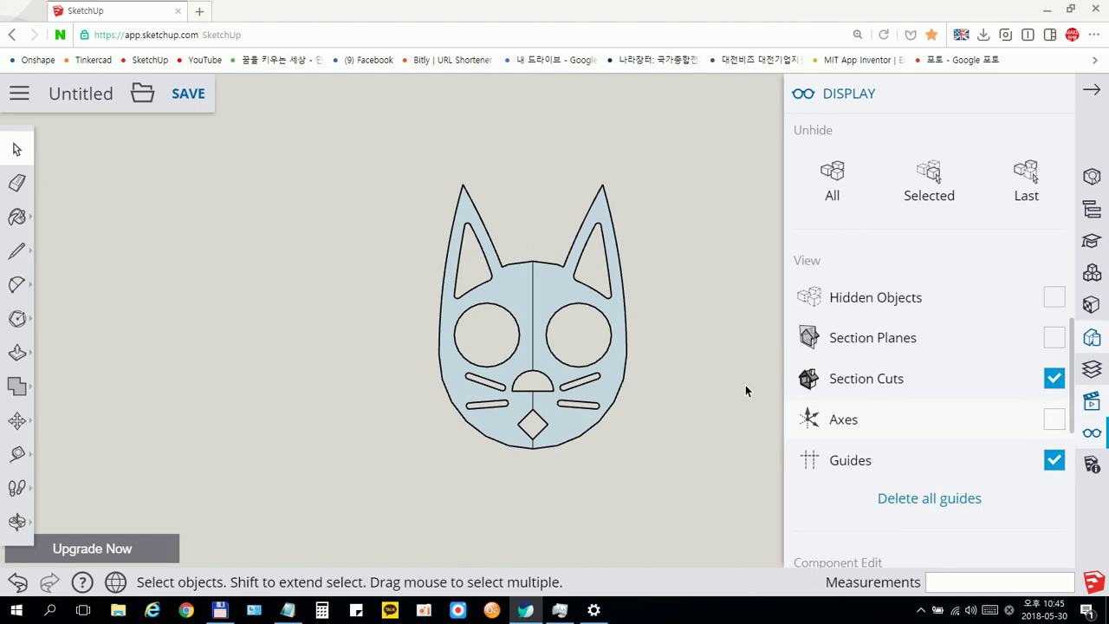
click(532, 311)
key(Delete)
scroll(541, 446, up, 2)
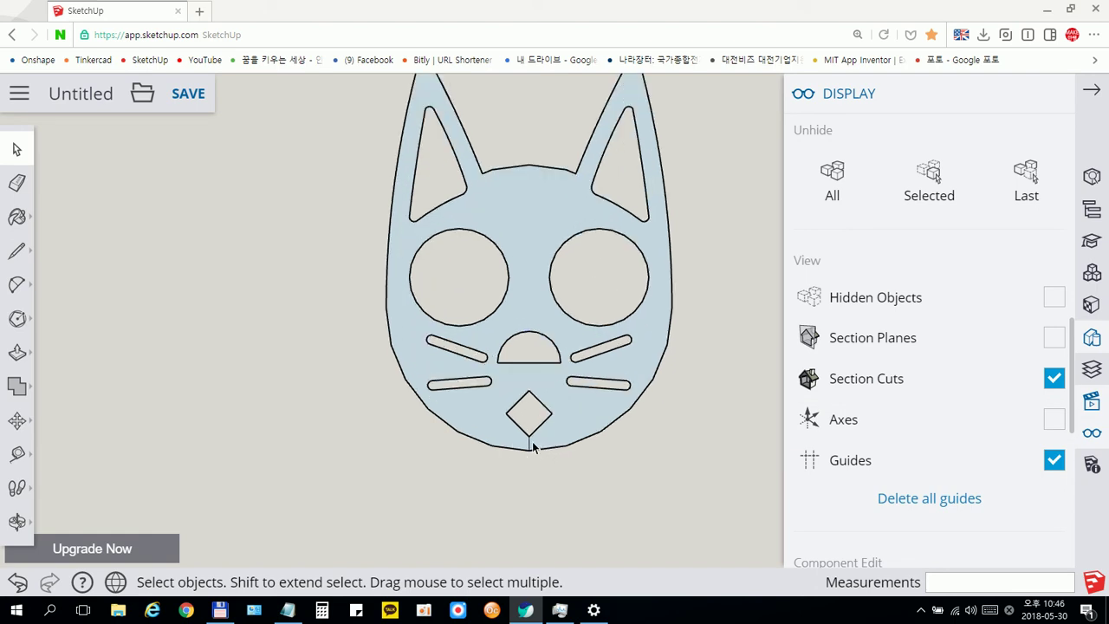
scroll(647, 422, down, 2)
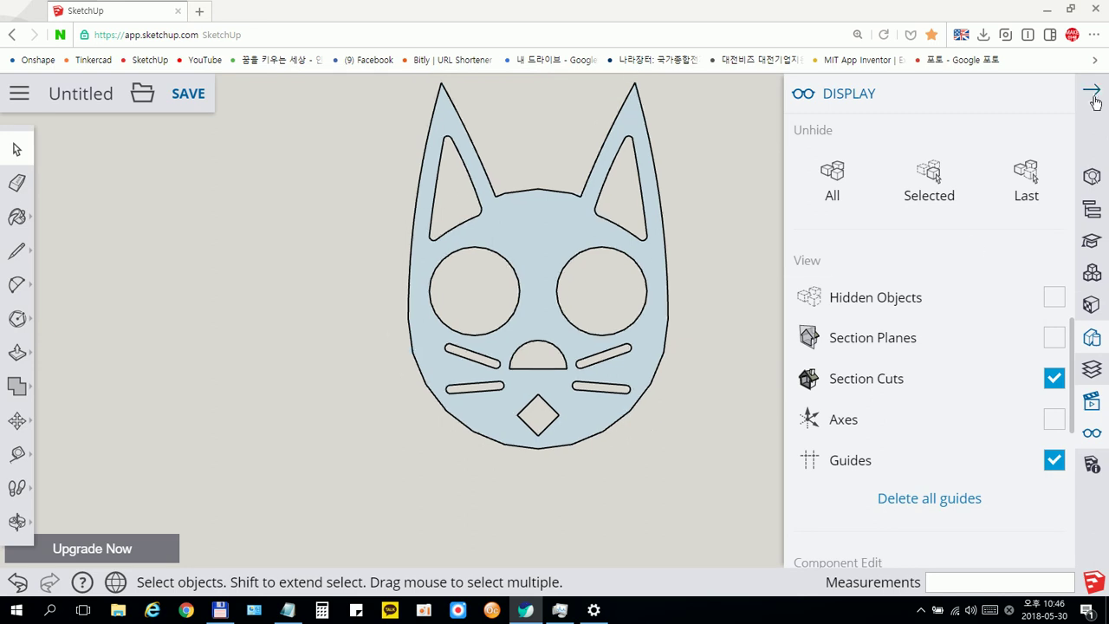
click(1092, 90)
In an isometric view, push/pull the cat face into a 30 mm solid and select it
click(1092, 403)
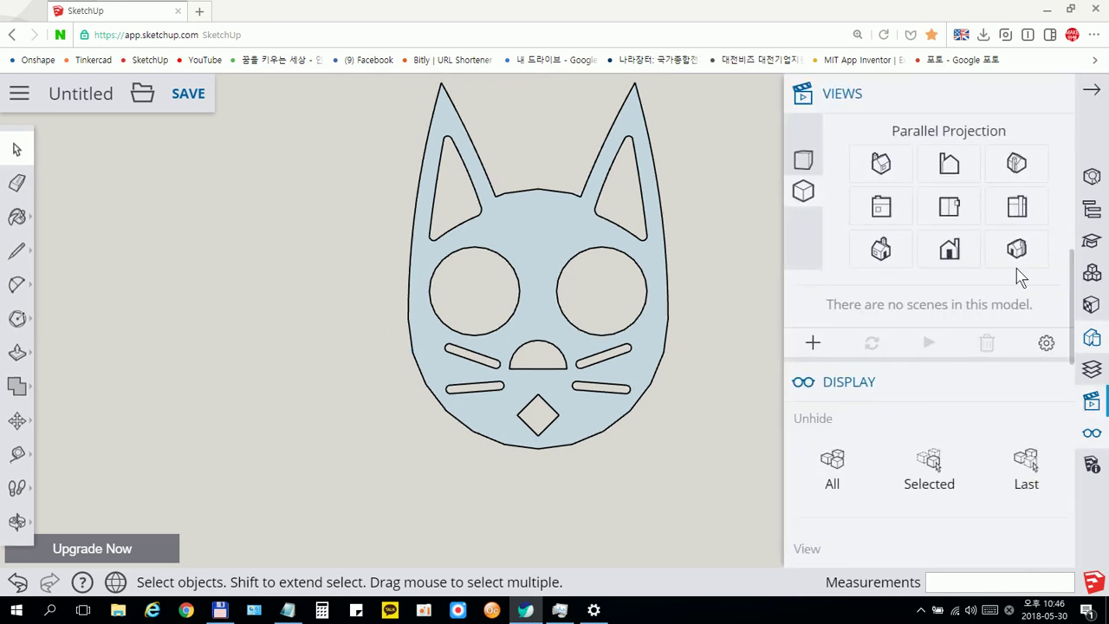
click(1017, 249)
click(18, 354)
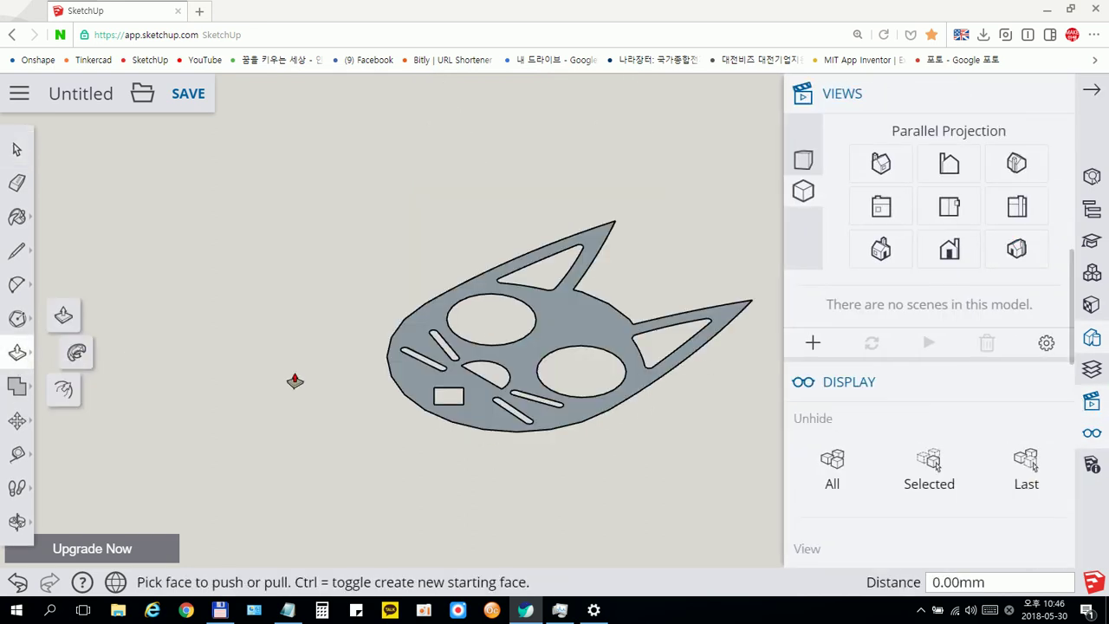
drag(397, 386, 385, 346)
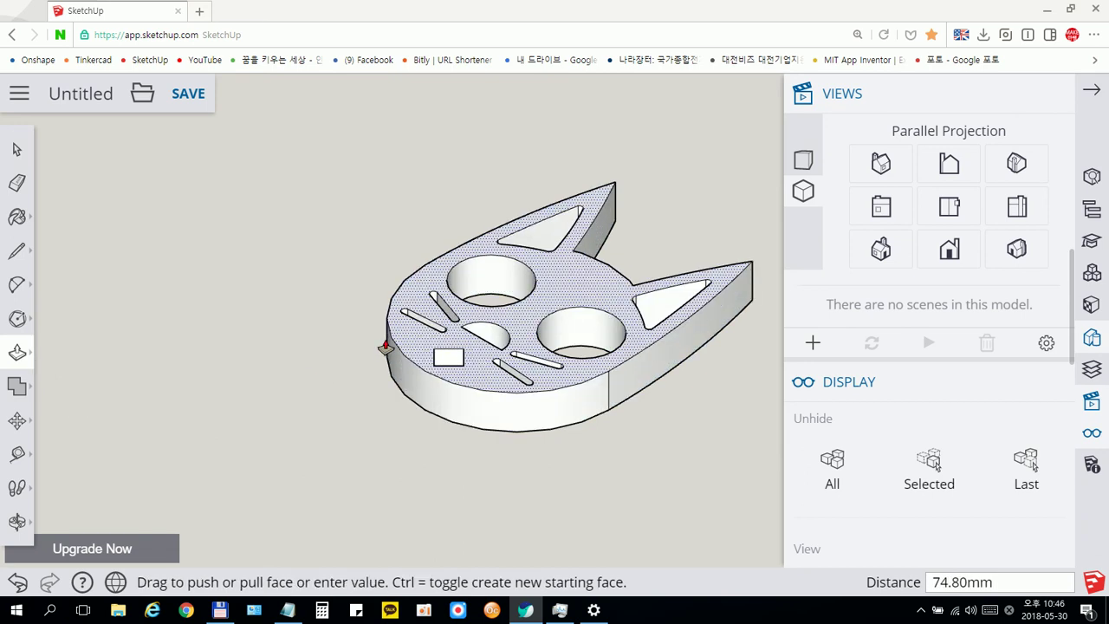
text(30)
key(Return)
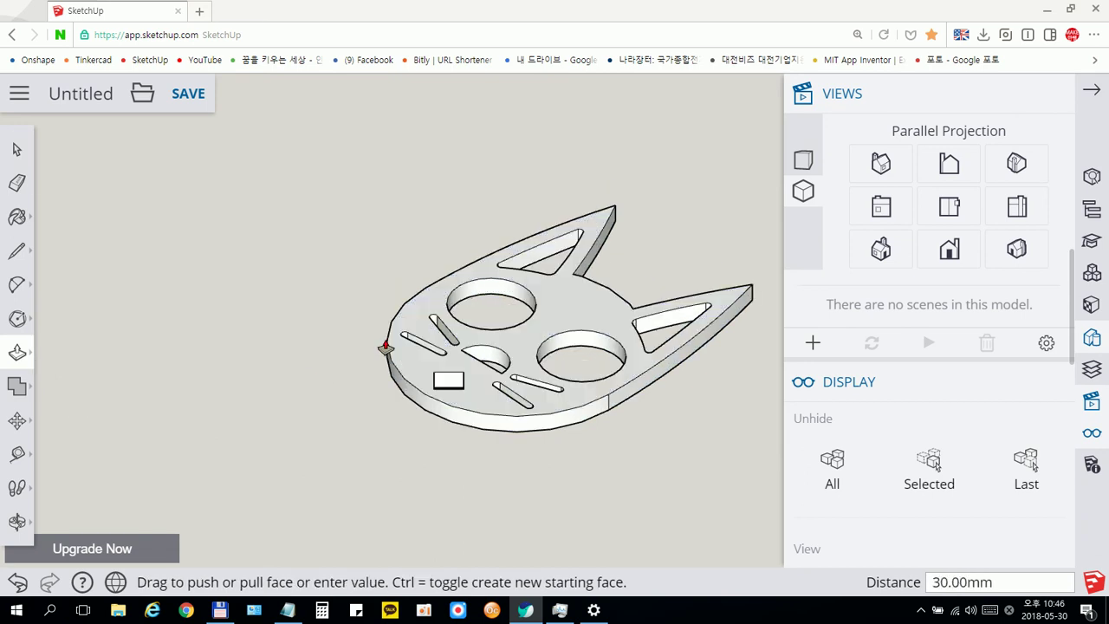
click(15, 149)
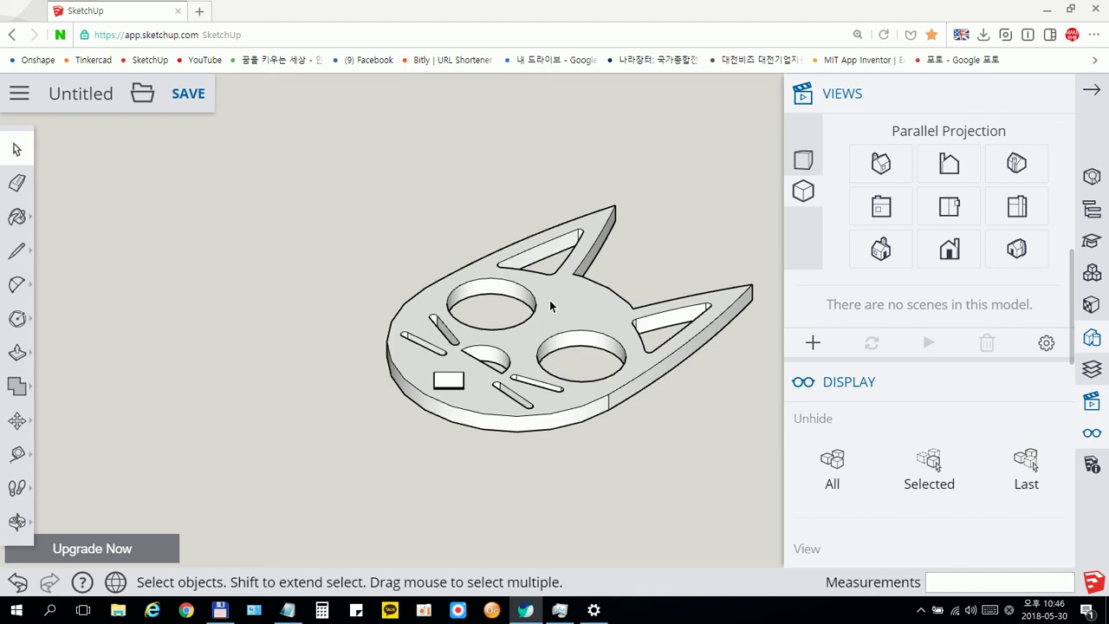
triple_click(550, 306)
Make the selected cat solid a group and show its Entity Info
right_click(550, 306)
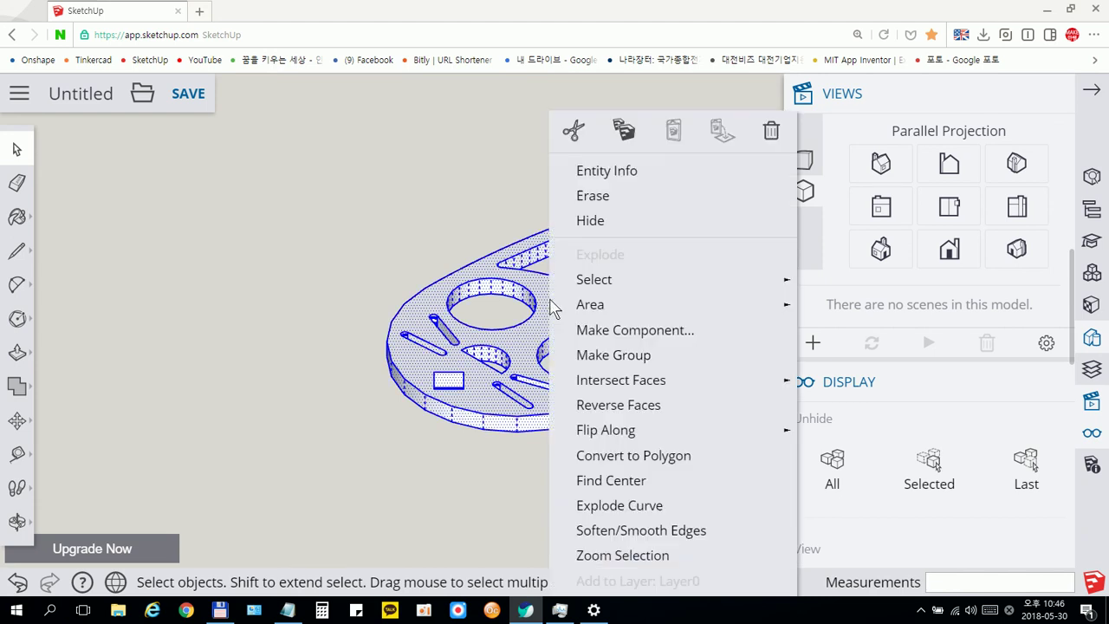
click(604, 356)
click(1092, 177)
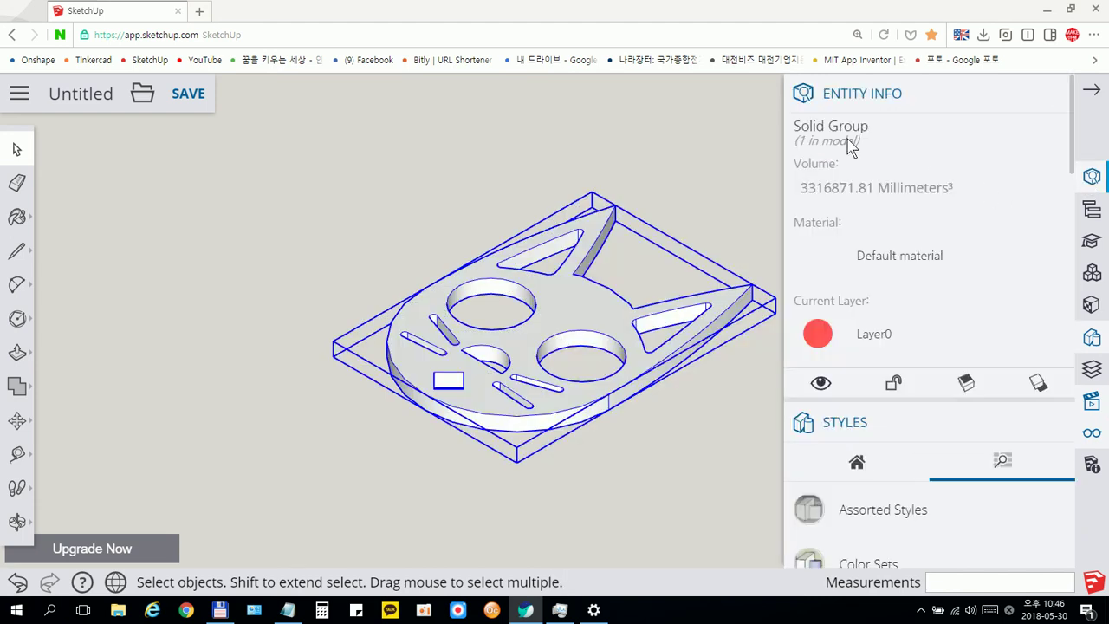
Browse the File menu to view the available export formats
click(142, 94)
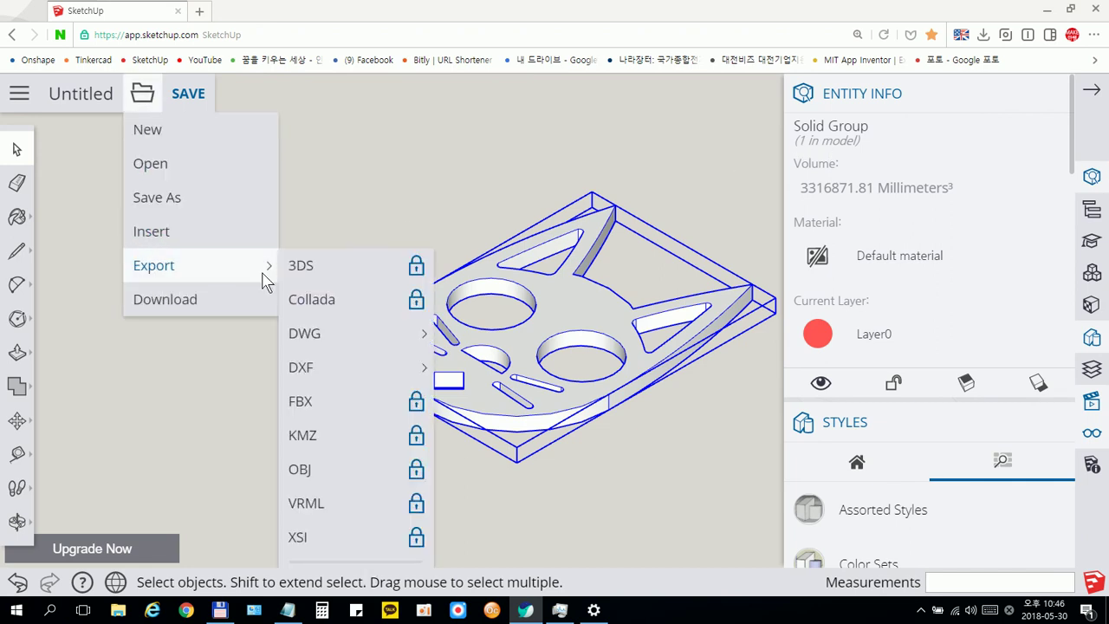
ctrl+scroll(357, 175, down, 1)
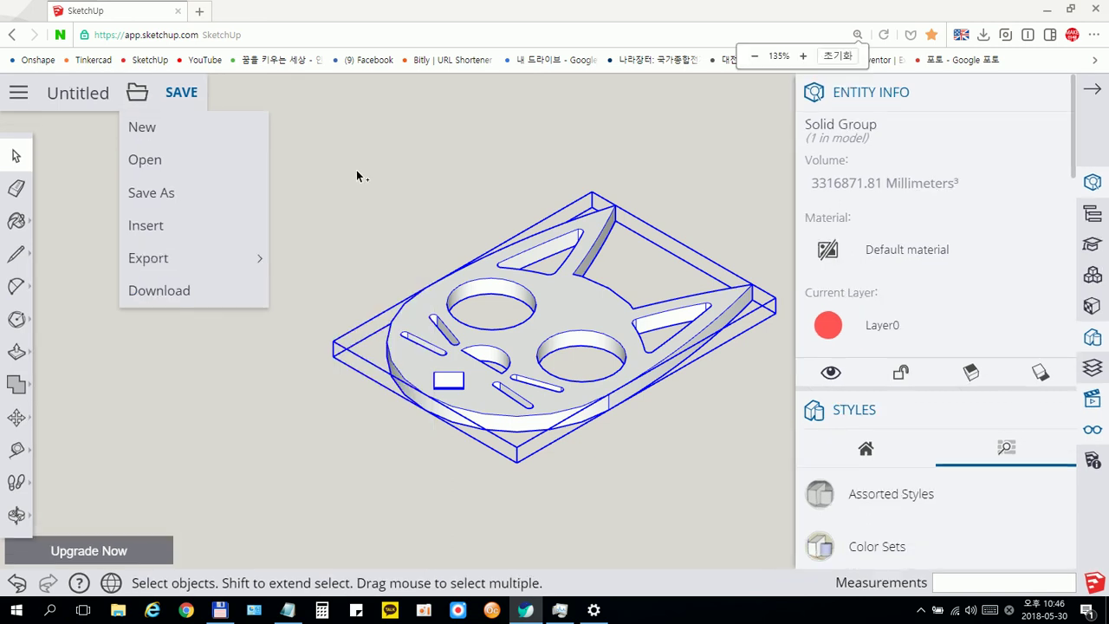
ctrl+scroll(356, 170, down, 1)
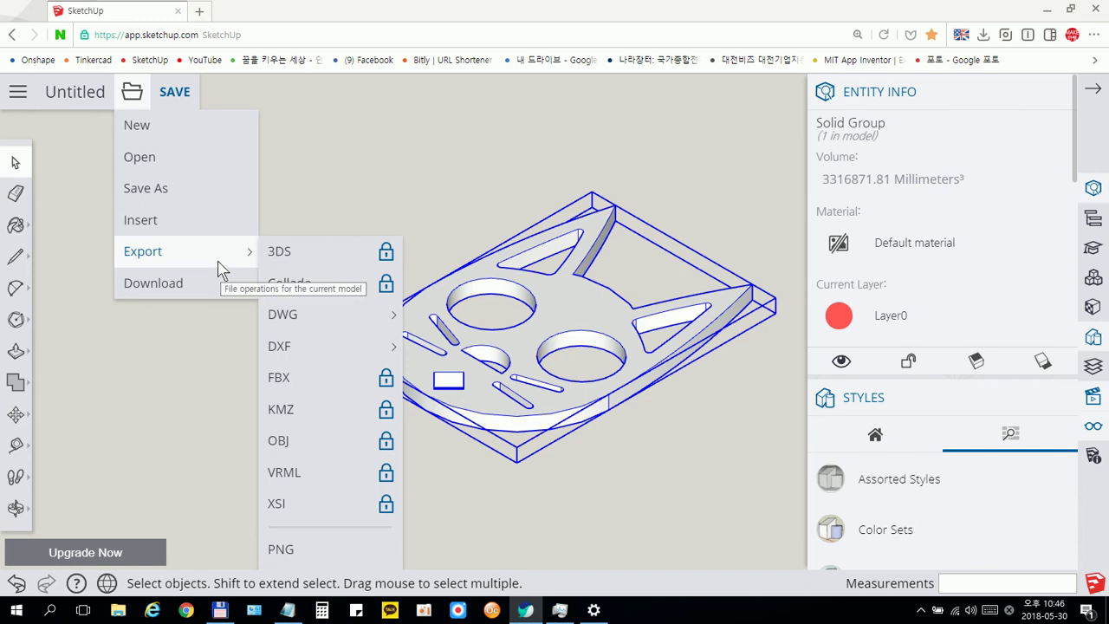
ctrl+scroll(219, 267, down, 1)
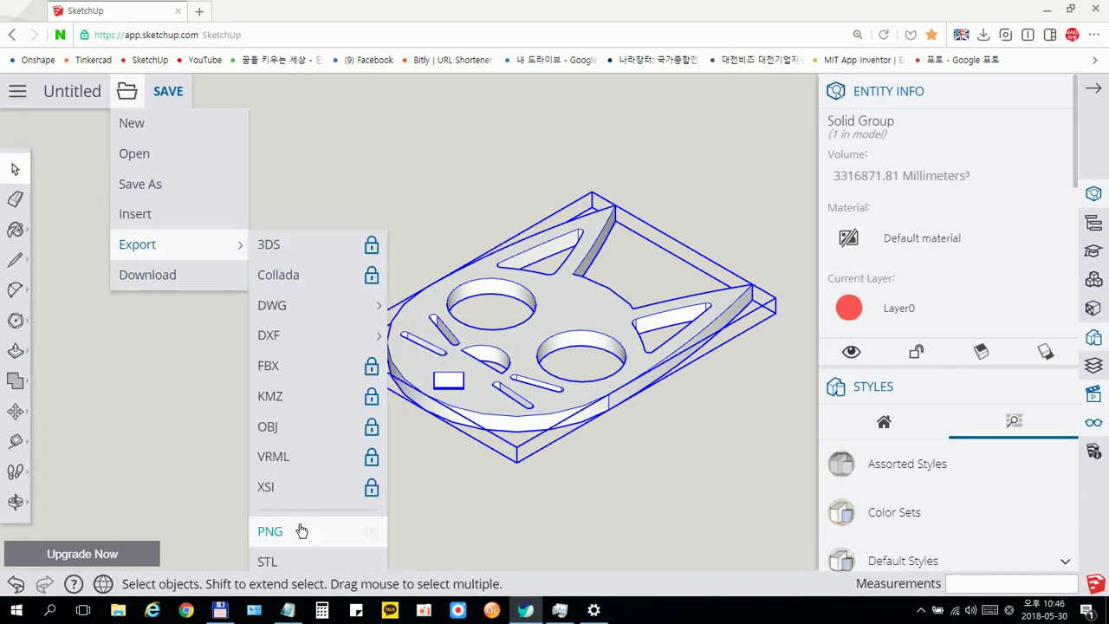
click(352, 153)
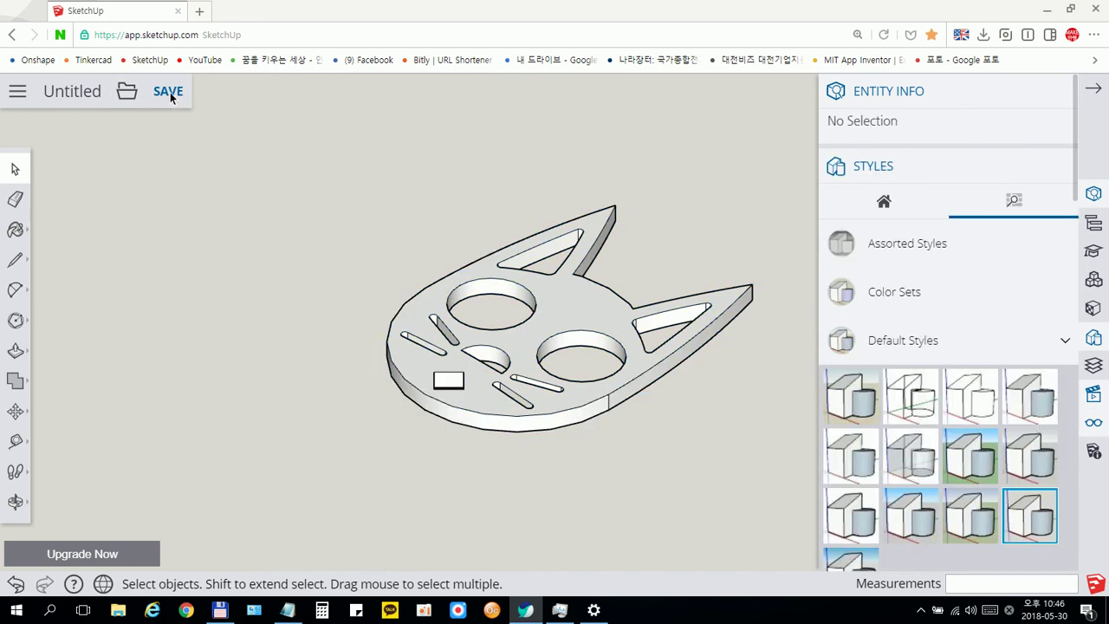
click(127, 94)
mouse_move(137, 244)
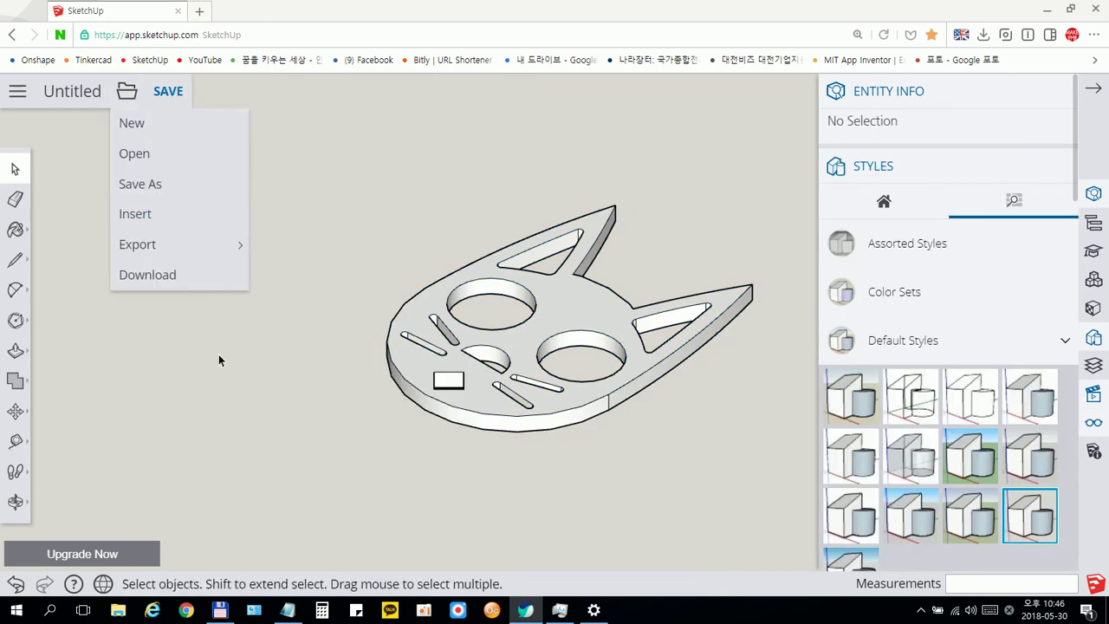
click(331, 498)
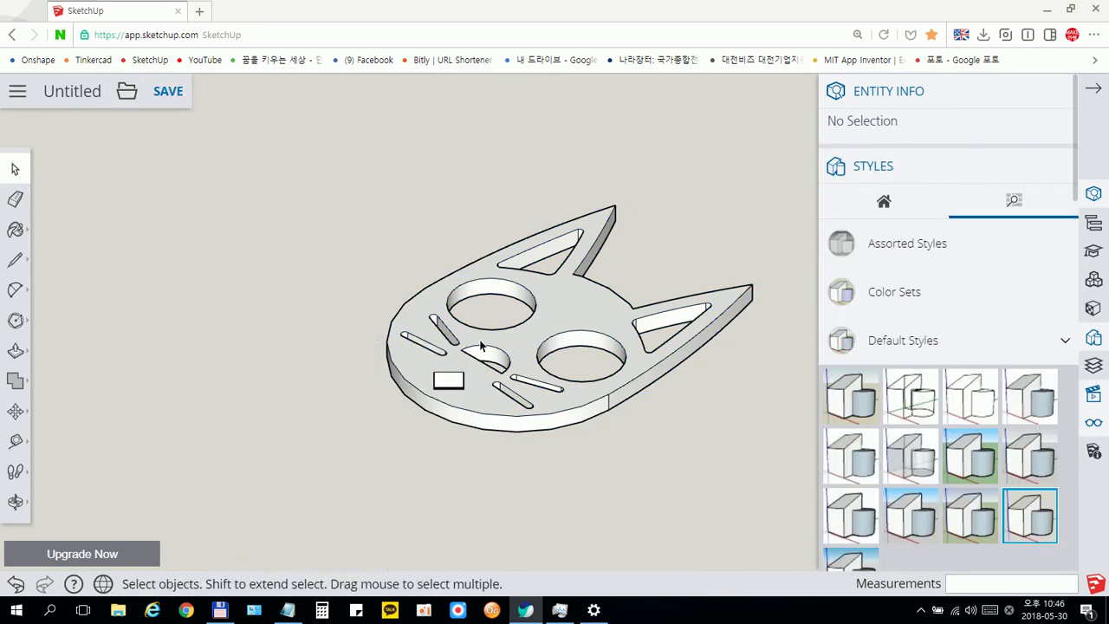
Readjust the browser page zoom and reselect the cat solid group
key(ctrl+minus)
key(ctrl+minus)
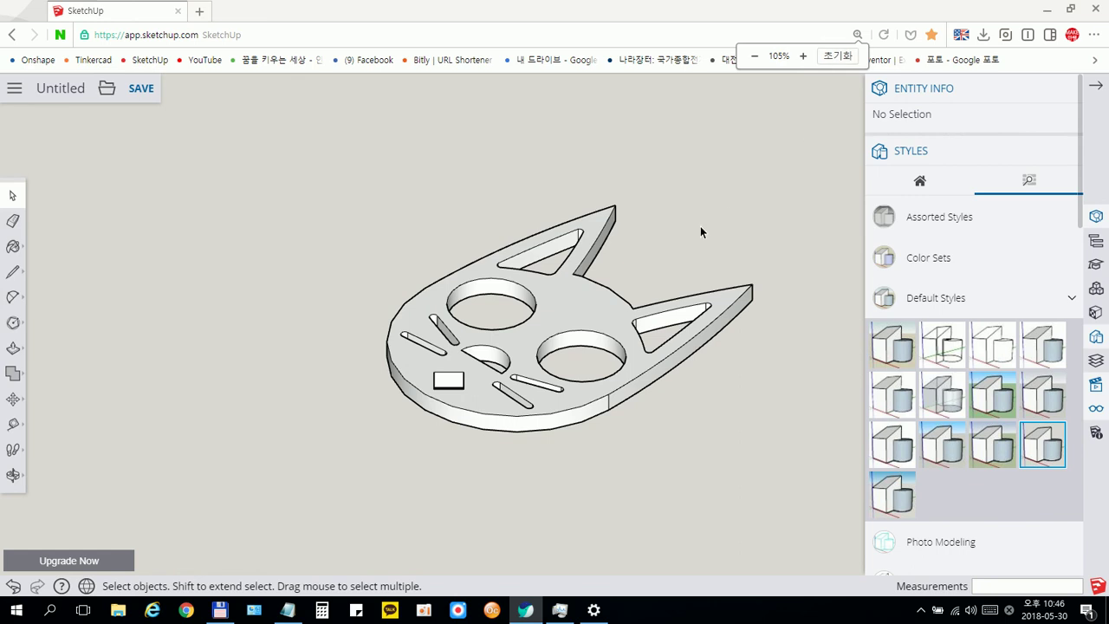
key(ctrl+plus)
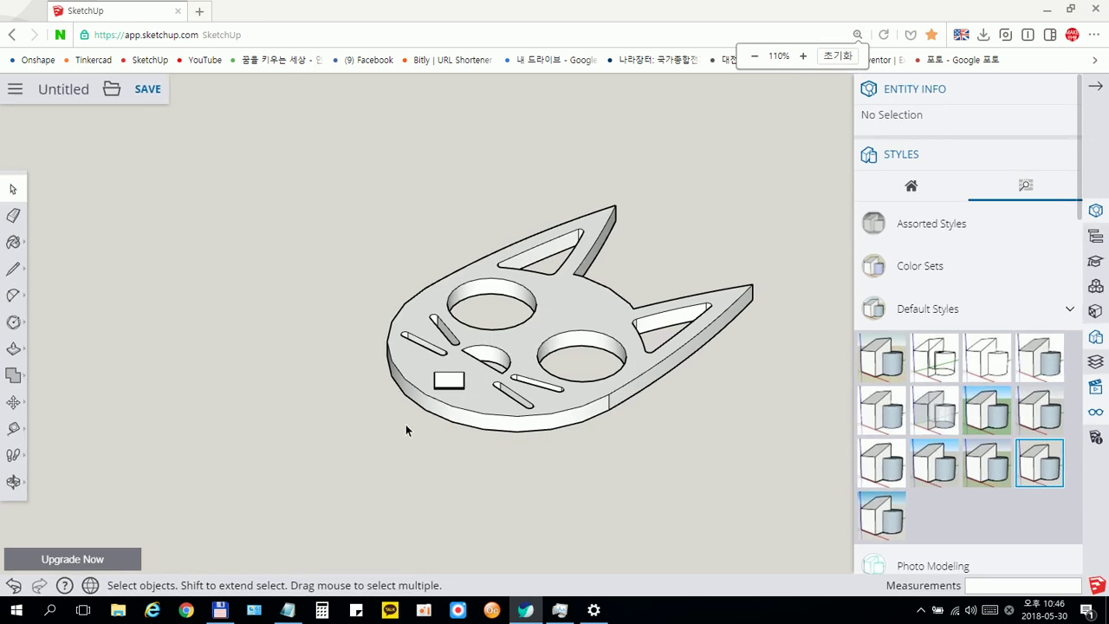
key(ctrl+plus)
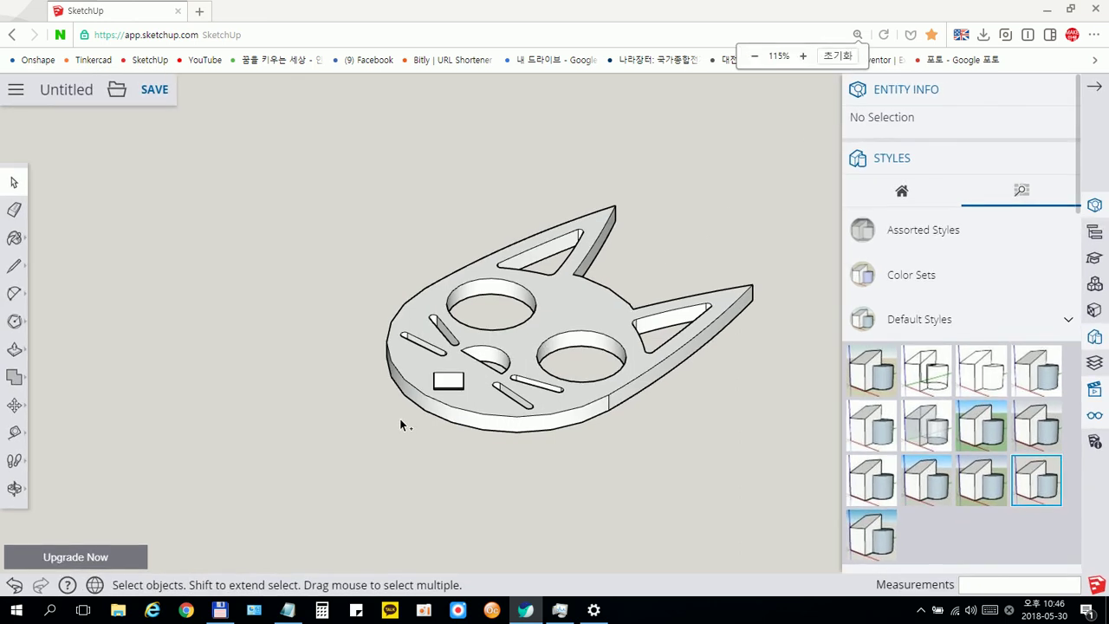
key(ctrl+plus)
click(539, 336)
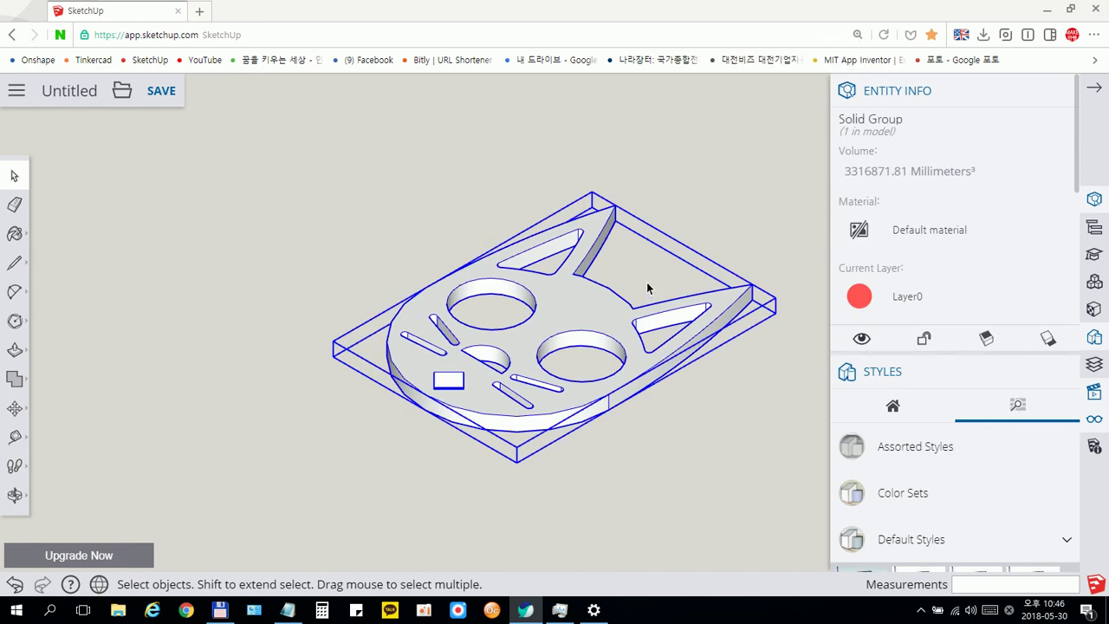